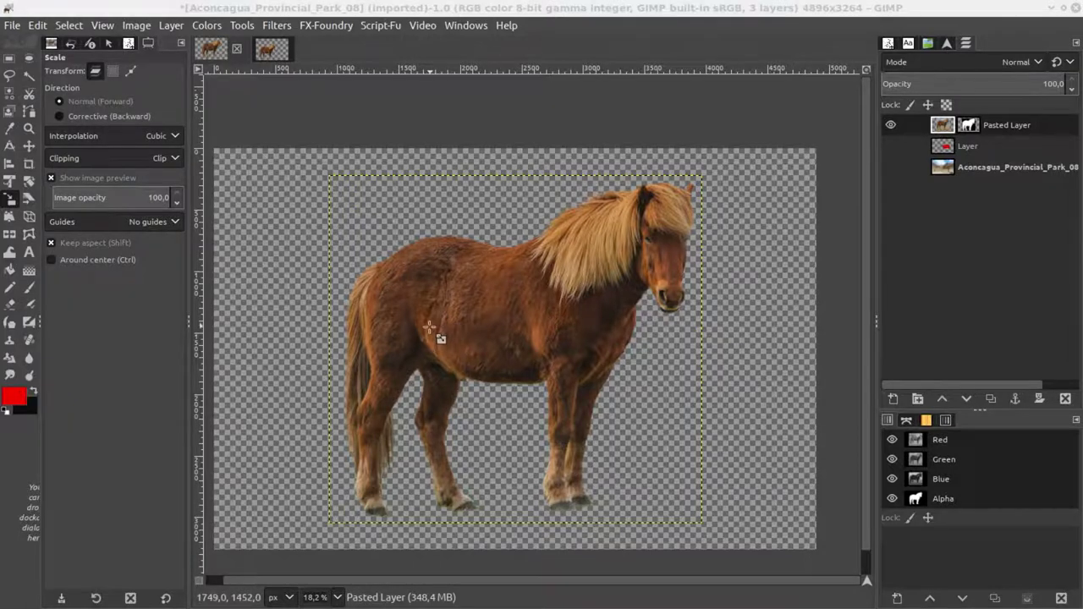
Zoom in and pan around to inspect the edges of the horse cut-out's mask.
scroll(444, 313, down, 2)
scroll(441, 307, down, 1)
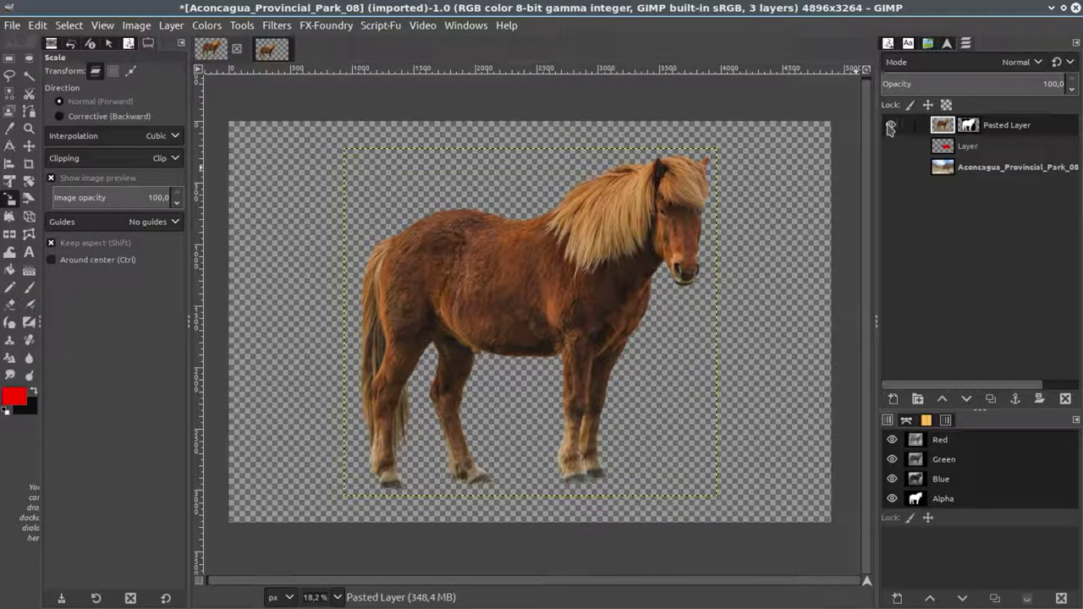
scroll(657, 193, up, 1)
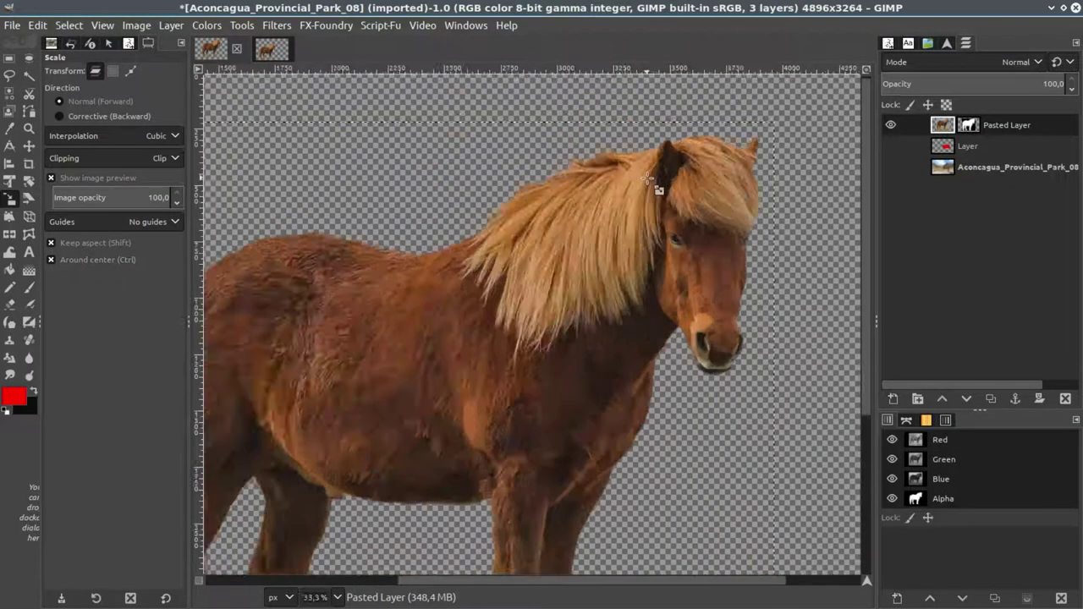
scroll(652, 204, up, 1)
scroll(643, 217, up, 1)
scroll(677, 242, up, 1)
scroll(660, 279, left, 3)
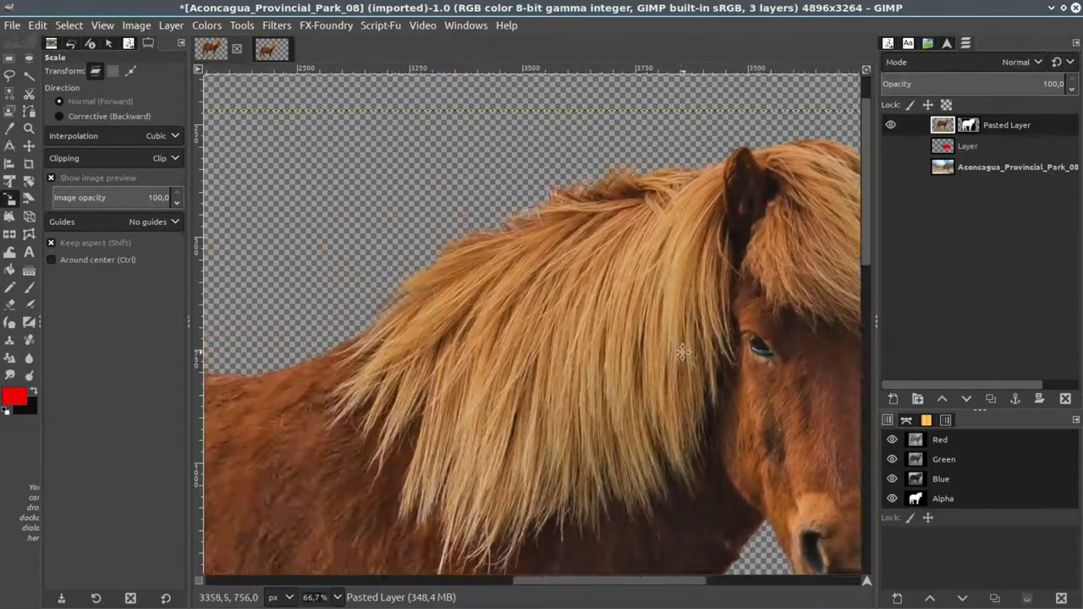
scroll(541, 321, down, 3)
scroll(435, 360, left, 4)
scroll(457, 343, left, 4)
scroll(462, 339, up, 1)
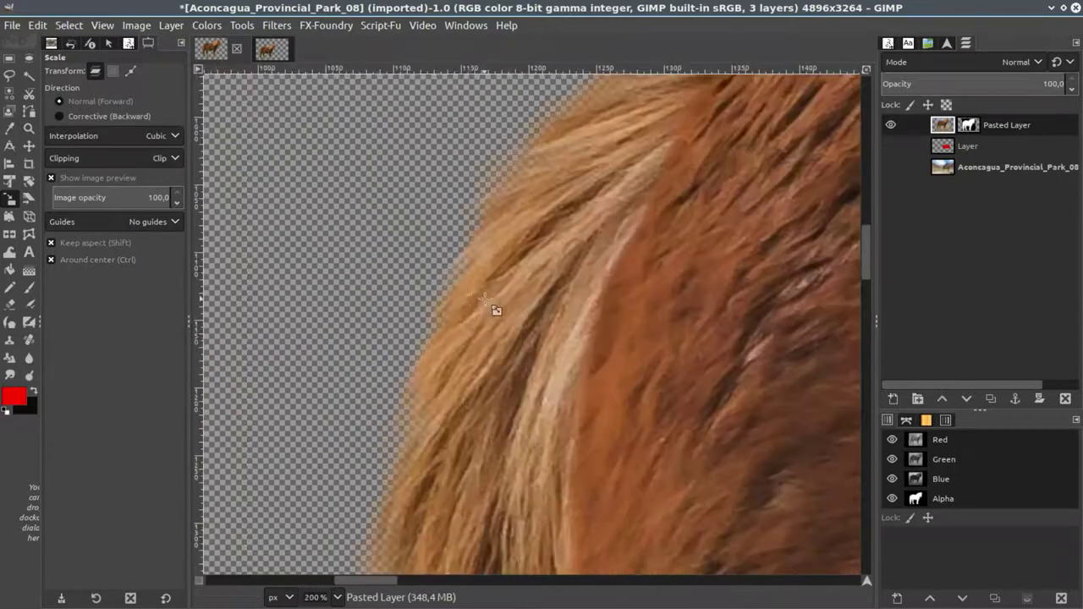
scroll(474, 315, down, 1)
scroll(481, 326, down, 1)
scroll(487, 297, down, 3)
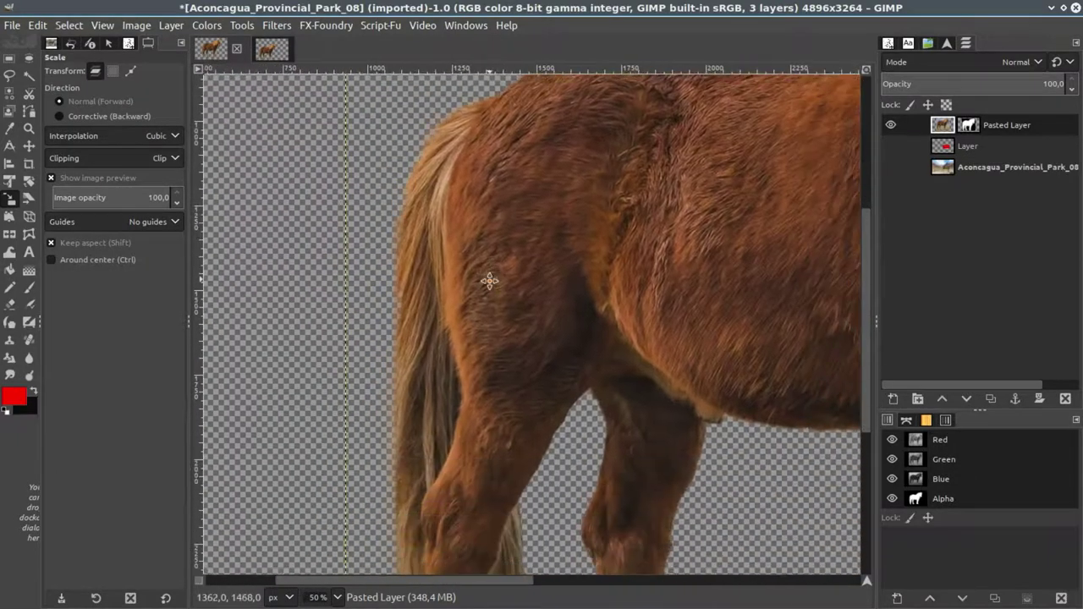
scroll(478, 254, down, 3)
scroll(524, 263, right, 4)
scroll(580, 300, right, 3)
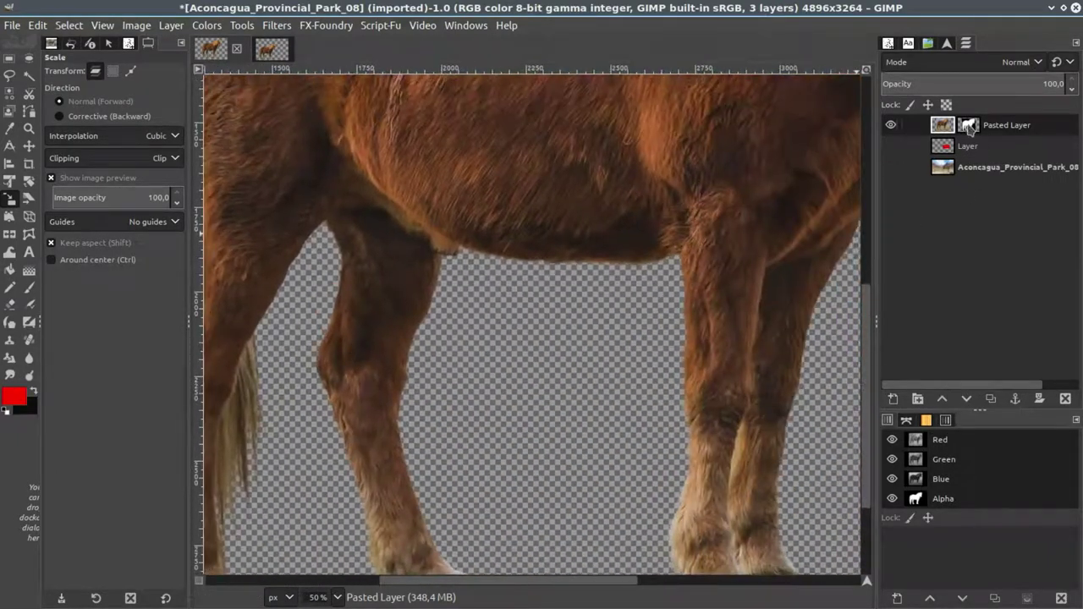
Hide the horse Pasted Layer and make the Aconcagua park photo layer visible.
scroll(629, 321, down, 1)
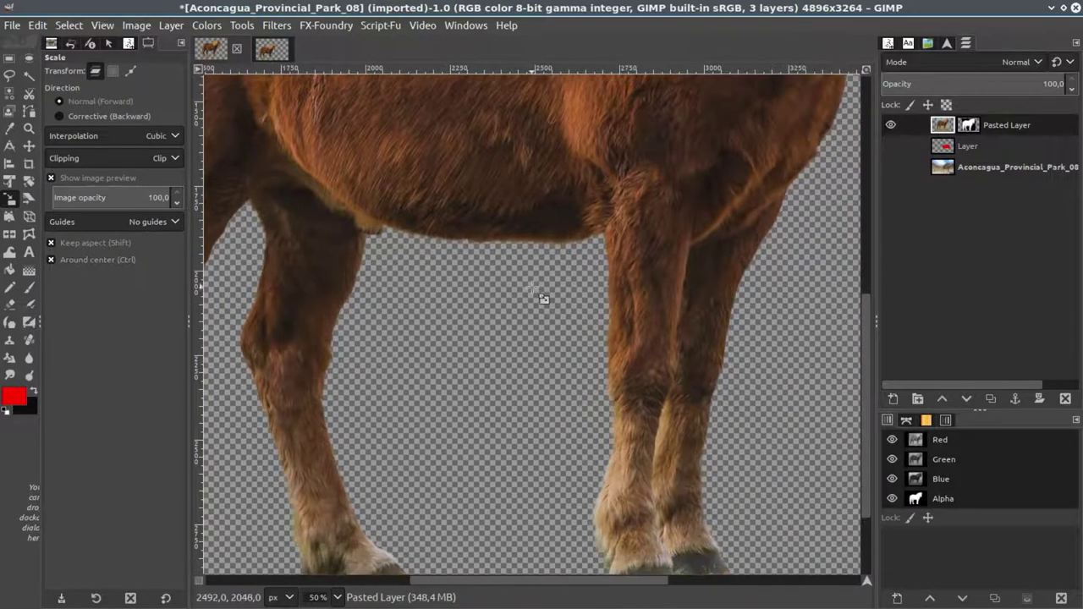
scroll(537, 290, down, 1)
scroll(546, 338, up, 1)
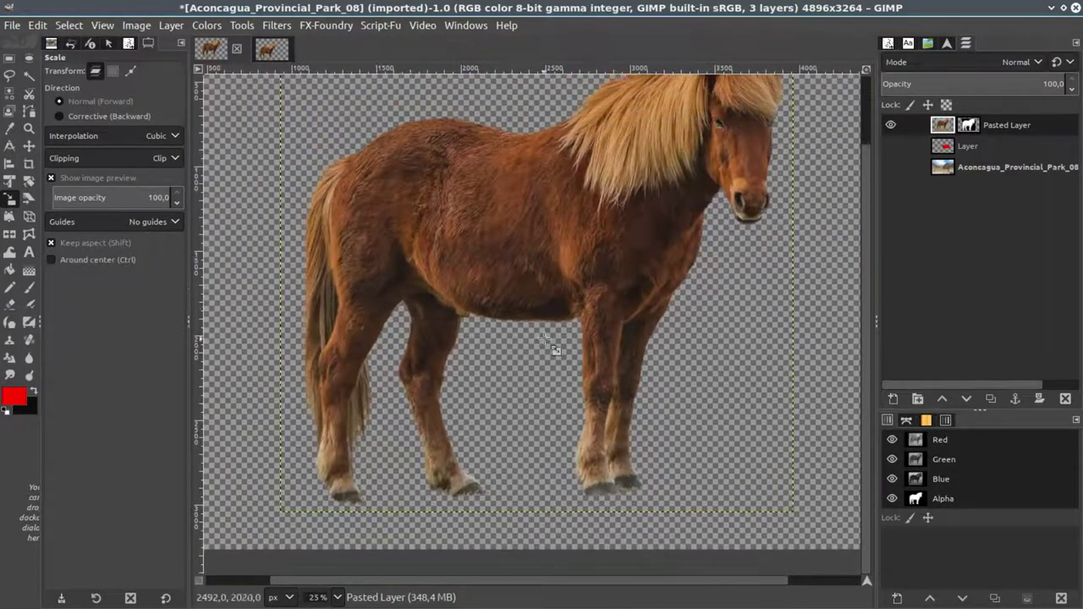
click(891, 125)
click(890, 167)
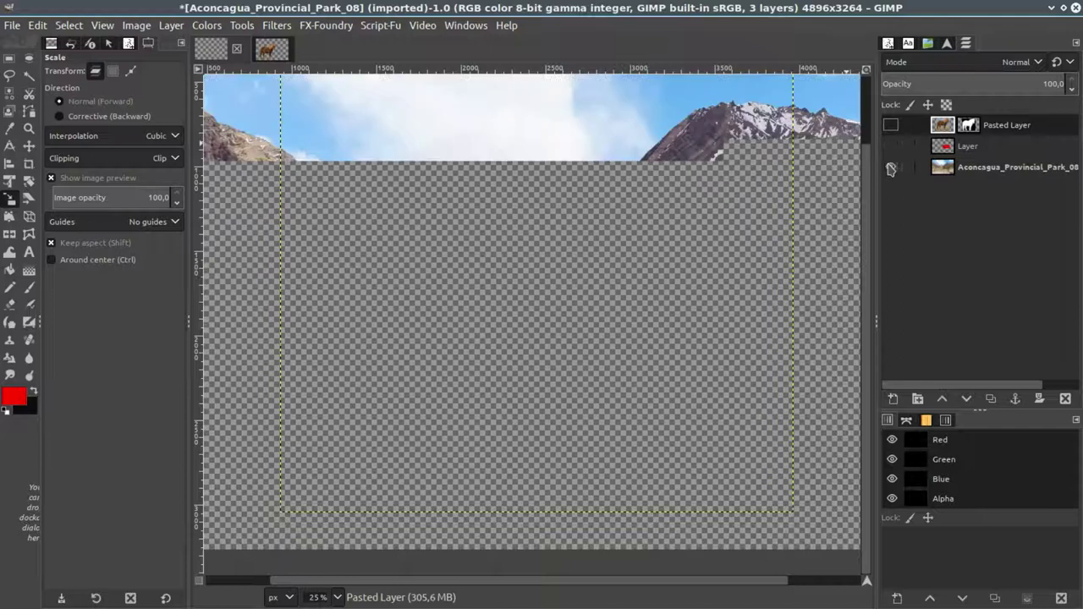
Select the park photo layer, then show and select the red rectangle layer over the sign.
click(977, 174)
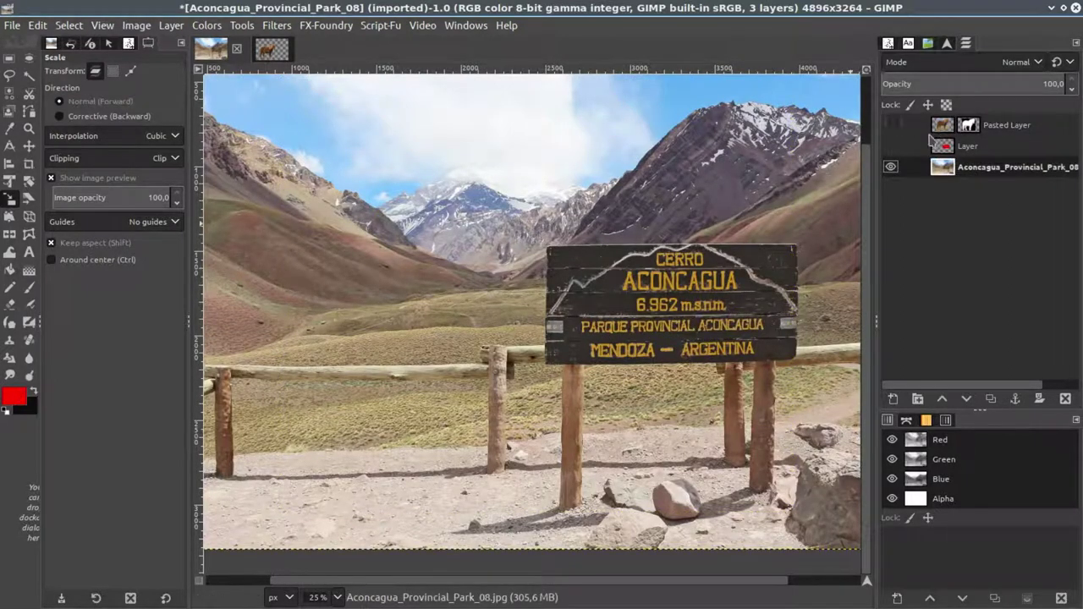
click(890, 146)
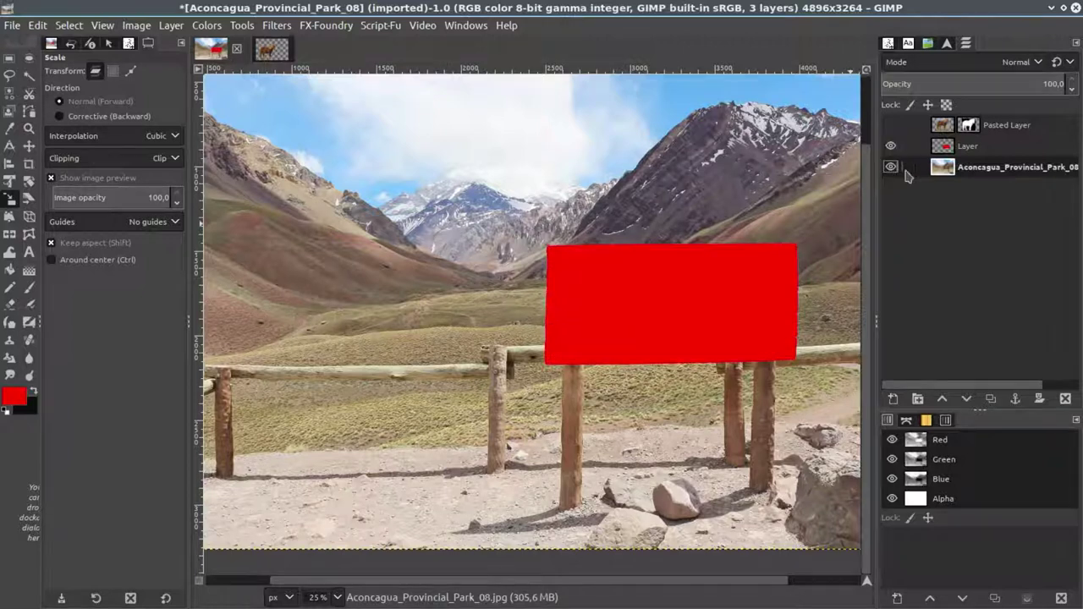
click(966, 148)
scroll(652, 356, right, 1)
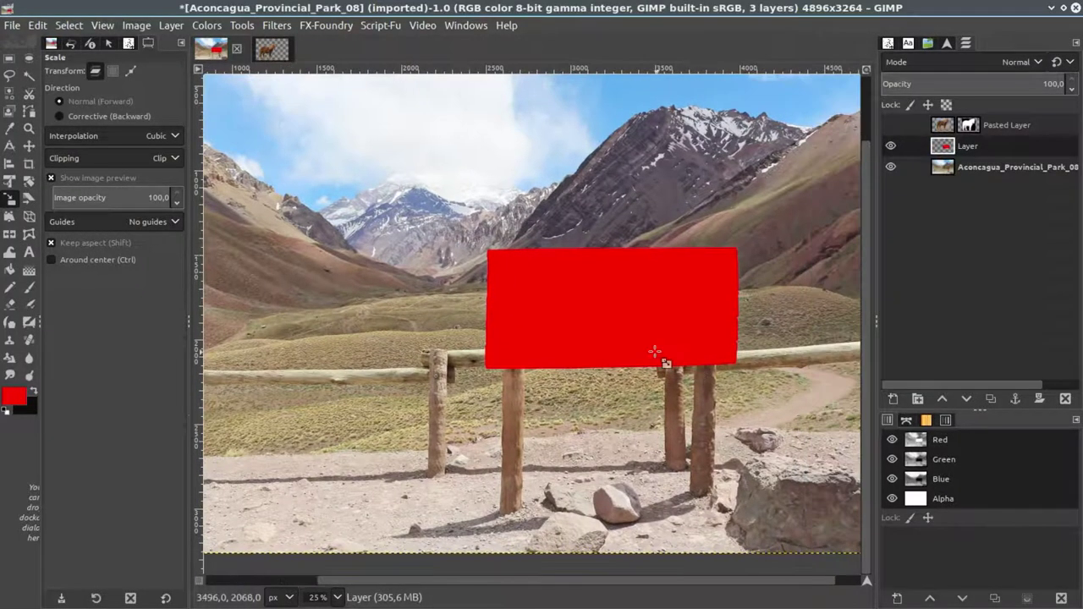
scroll(571, 308, up, 2)
scroll(573, 310, down, 2)
scroll(550, 355, left, 1)
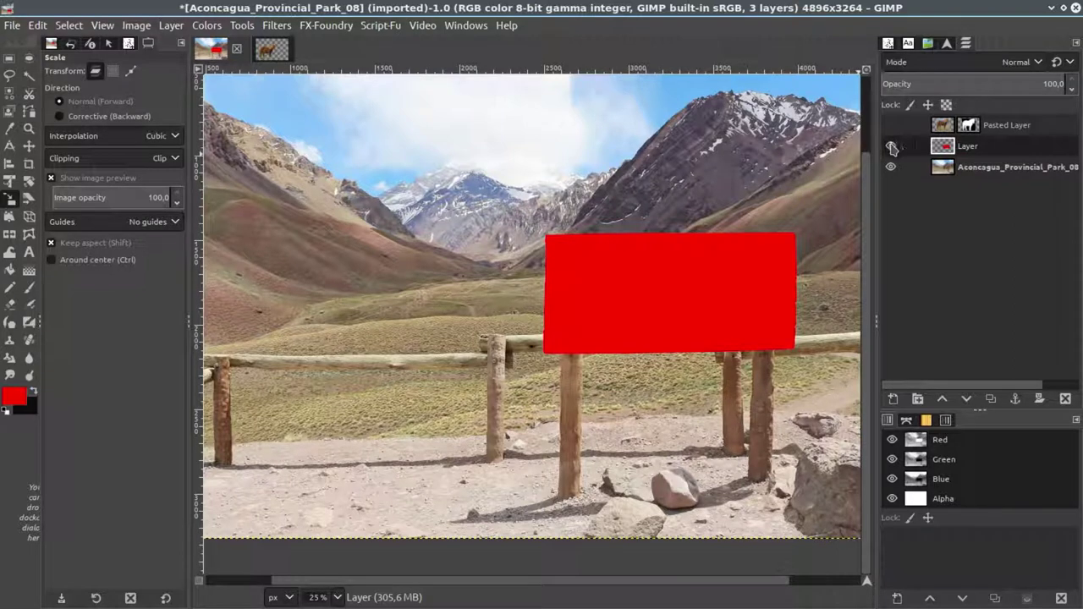
Hide the red rectangle and show the horse over the park scene.
click(891, 146)
click(890, 124)
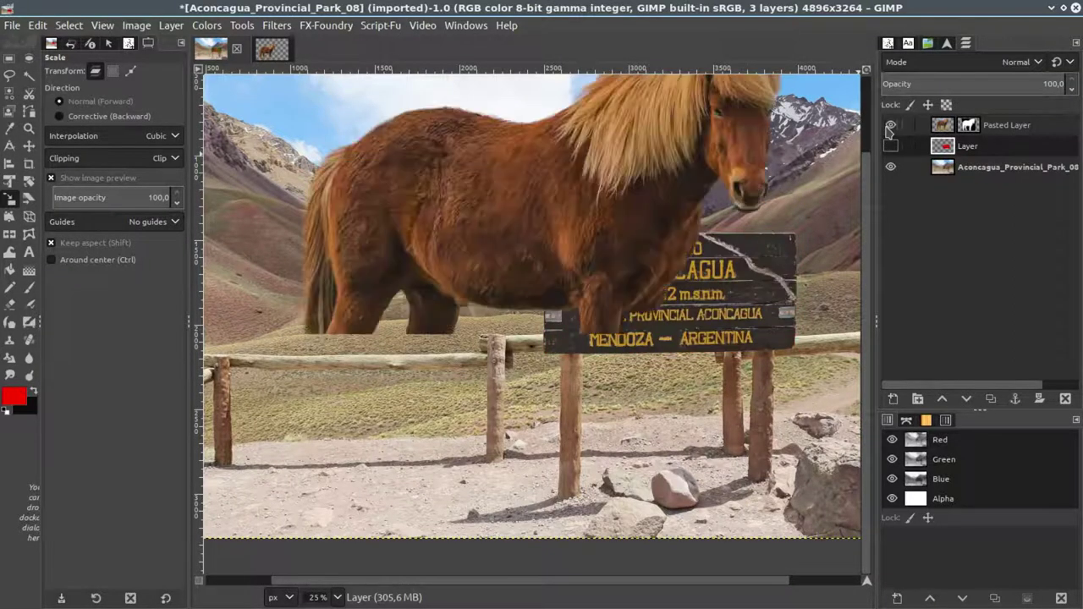
scroll(634, 298, down, 2)
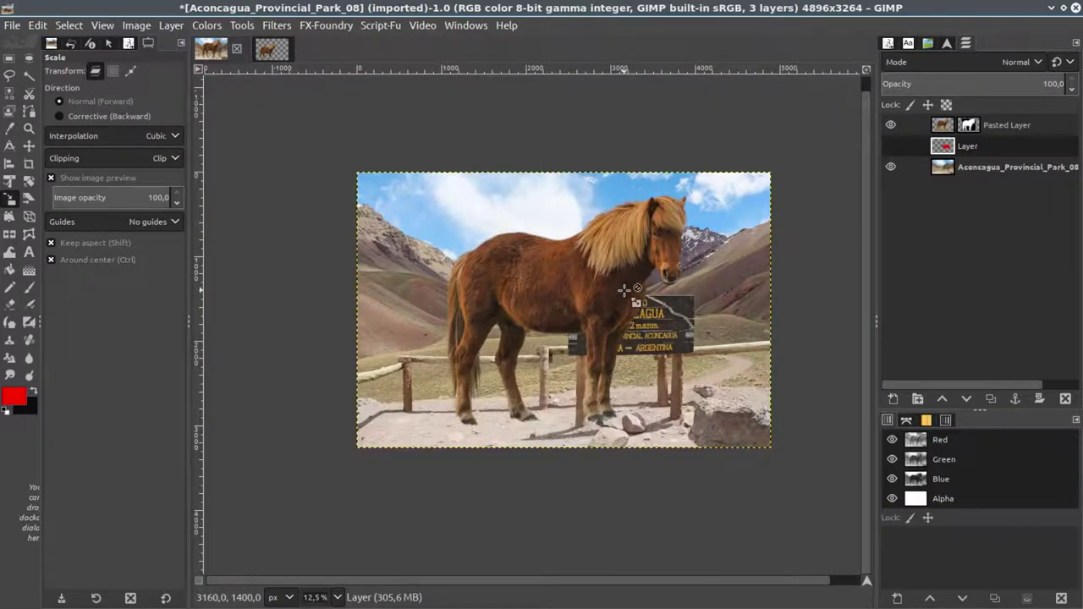
scroll(630, 292, up, 2)
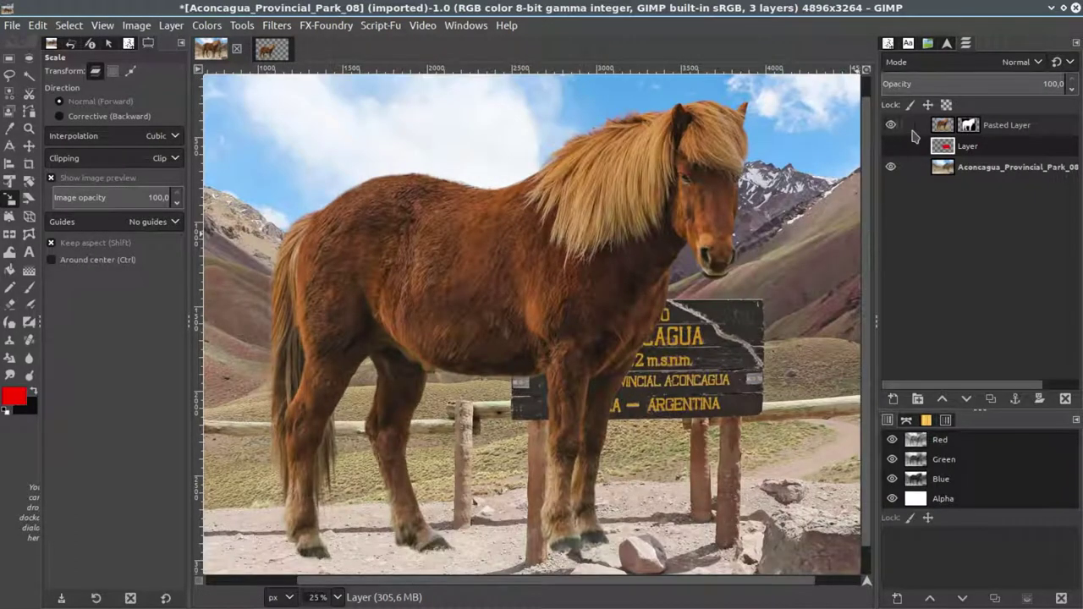
click(949, 125)
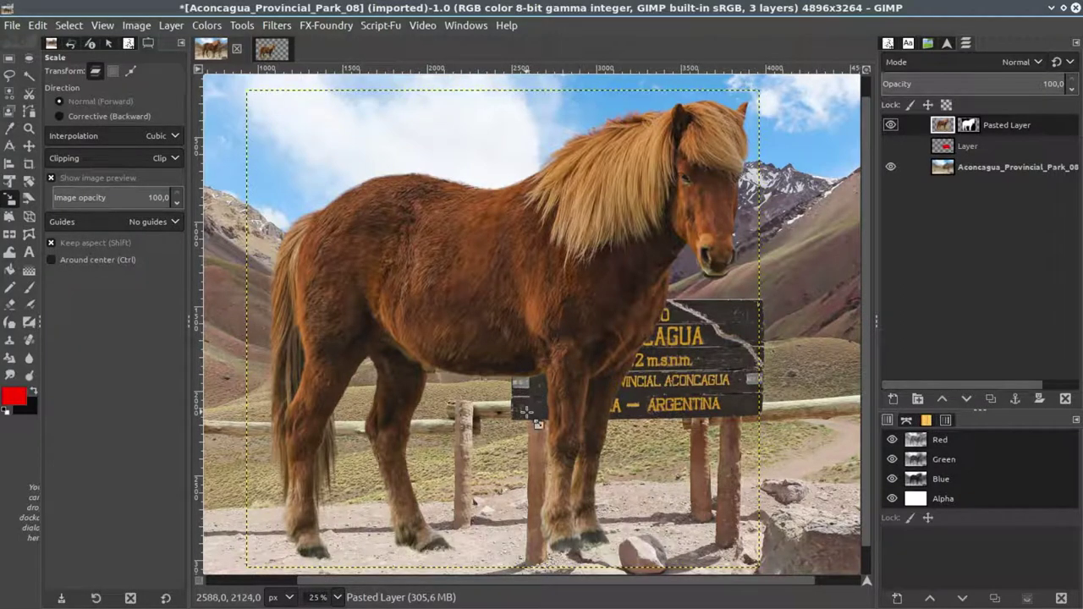
drag(521, 416, 536, 354)
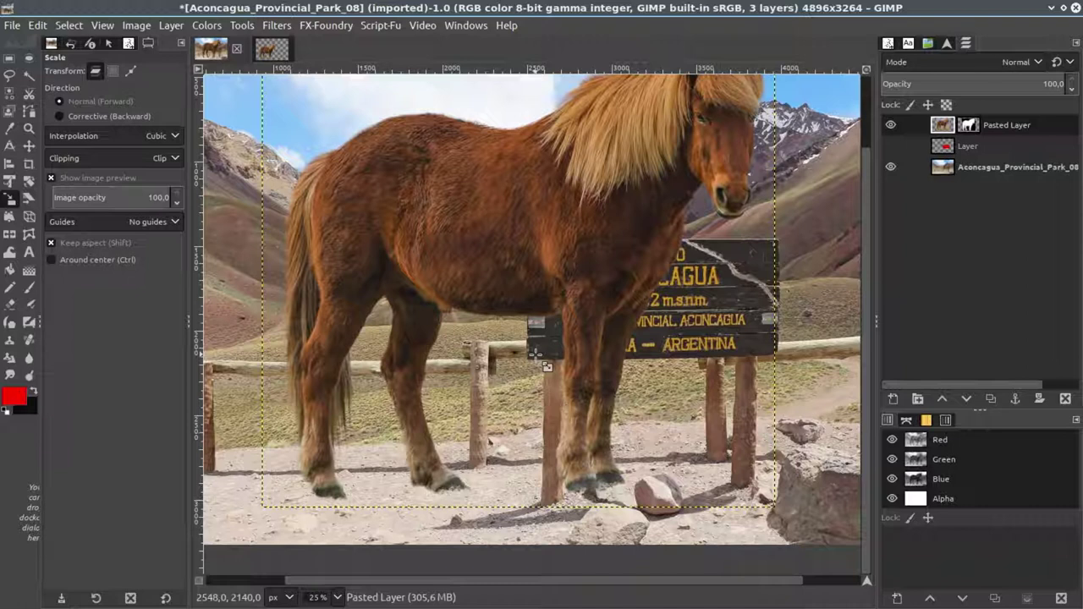
scroll(525, 355, up, 1)
scroll(499, 358, up, 1)
scroll(501, 360, down, 1)
scroll(499, 357, down, 1)
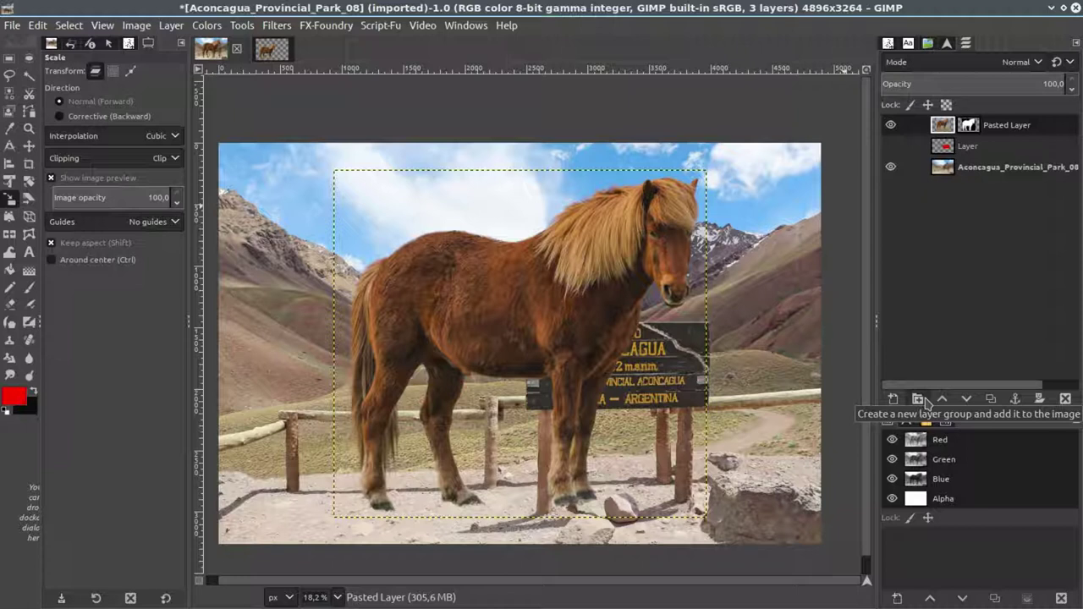
Create a new layer group and move the horse and red rectangle layers into it.
click(918, 398)
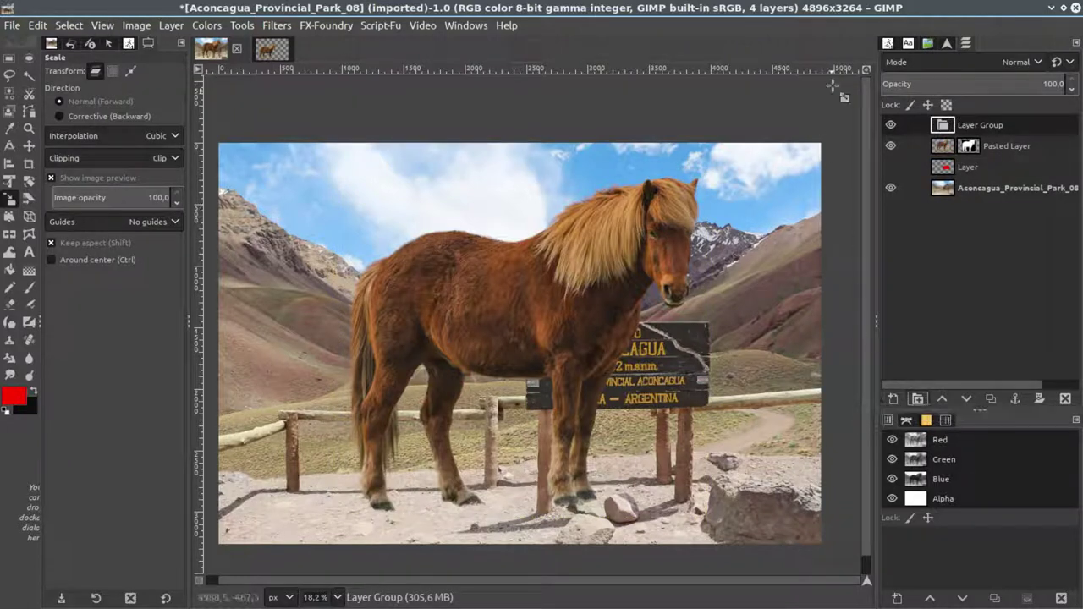
drag(942, 148, 943, 127)
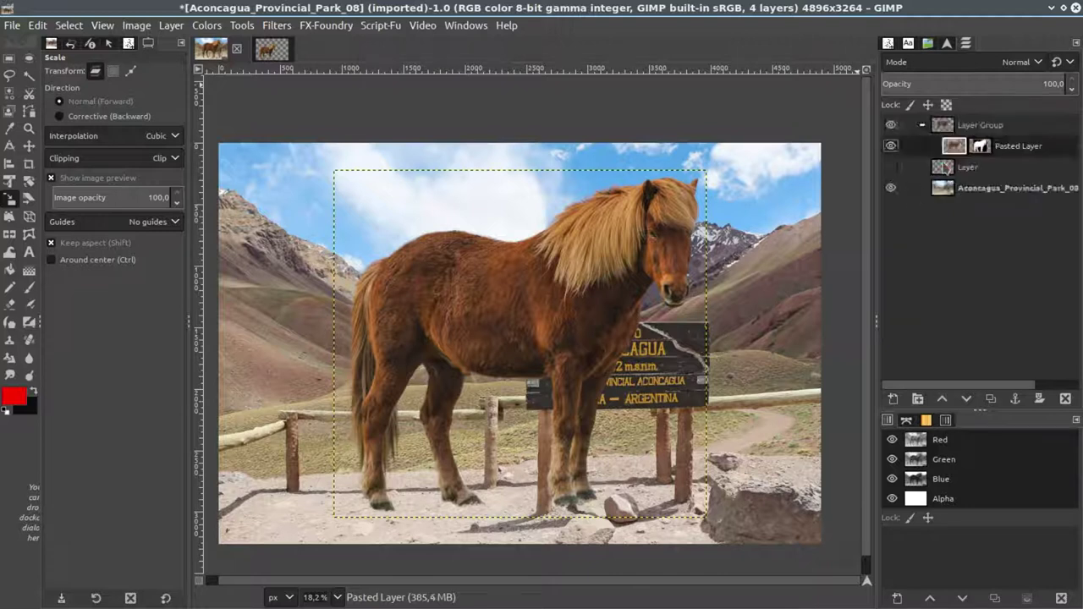
drag(946, 169, 942, 127)
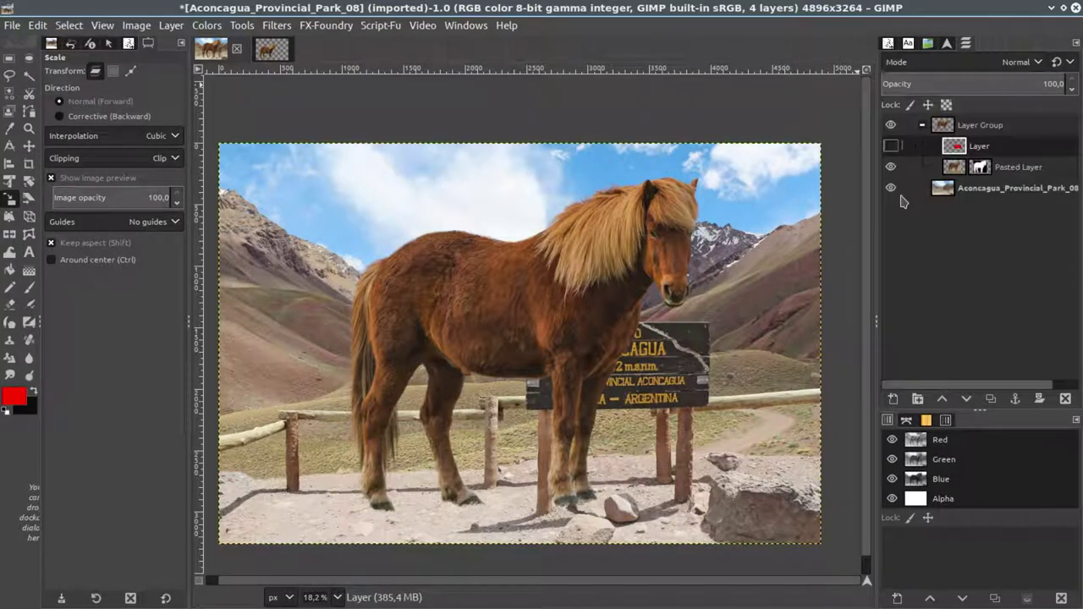
Leave the red rectangle hidden, select the horse layer and start a new layer.
click(891, 147)
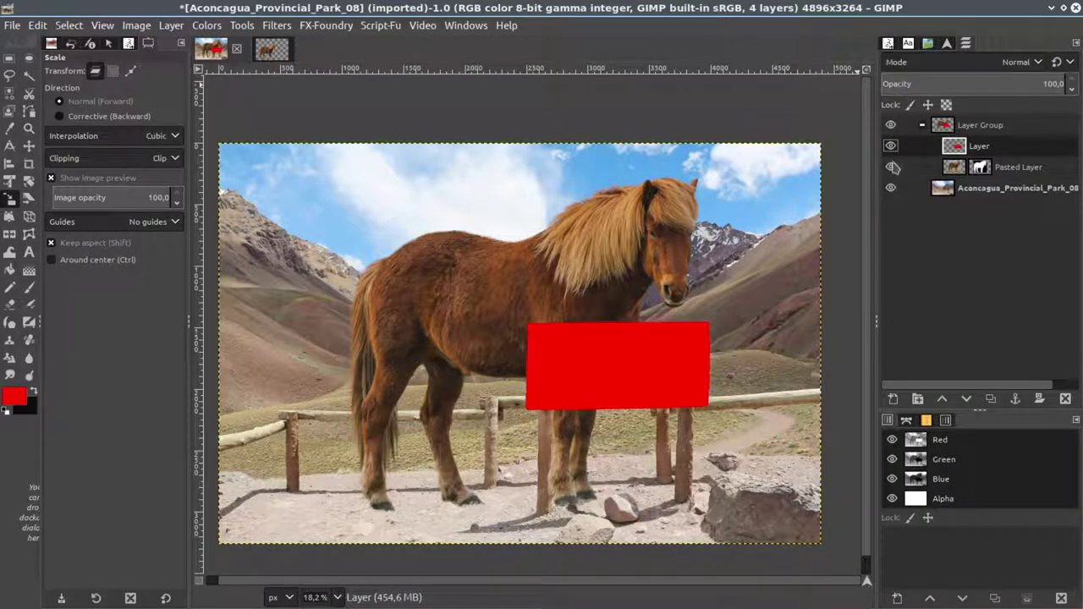
click(891, 146)
click(948, 167)
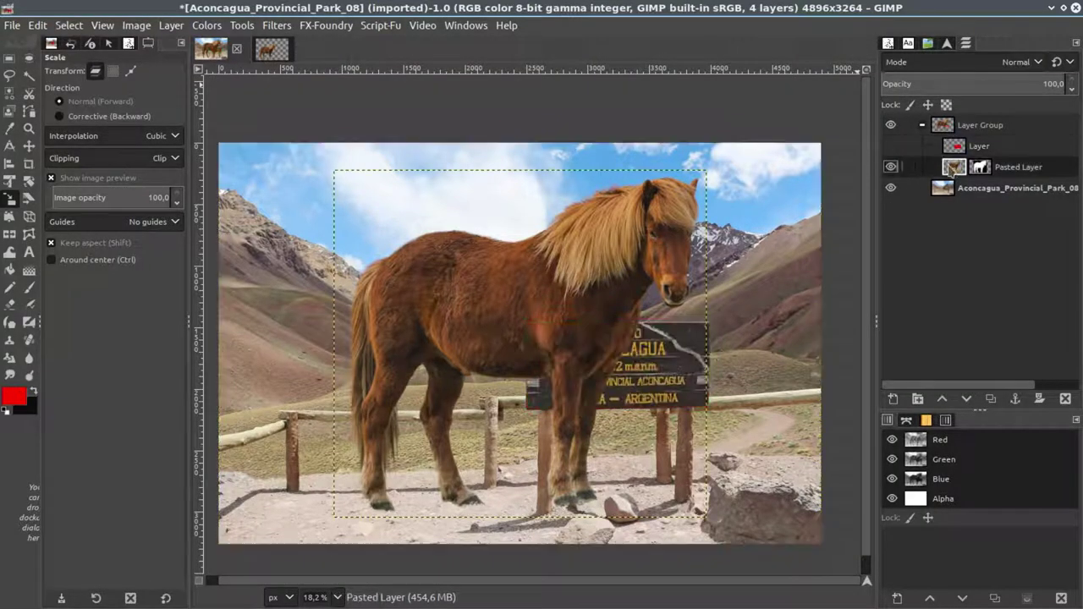
click(893, 399)
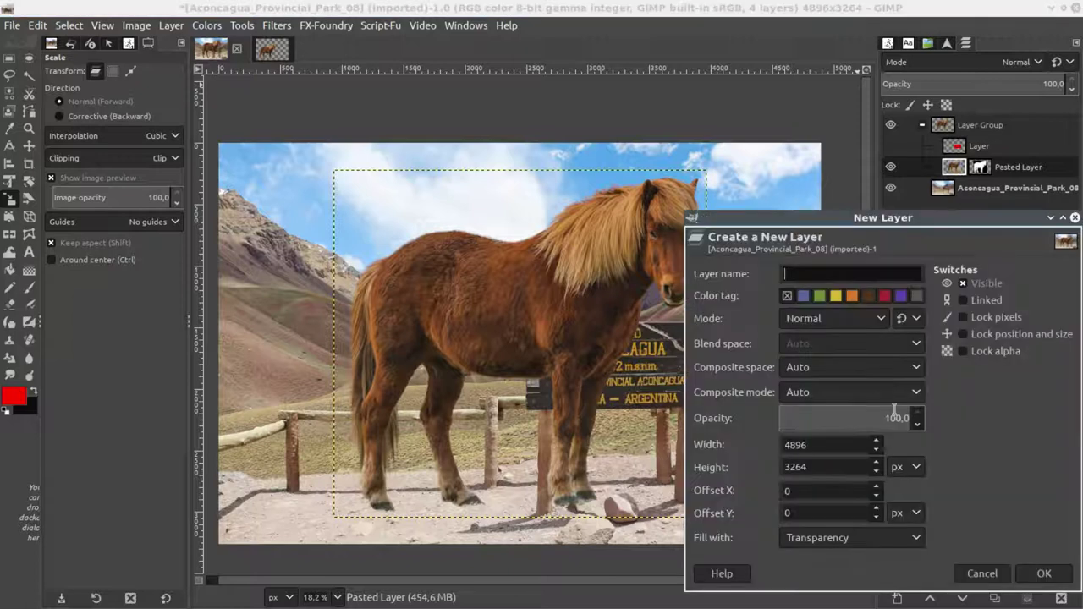
Add the empty Layer #1 and set the foreground colour to blue.
click(1044, 574)
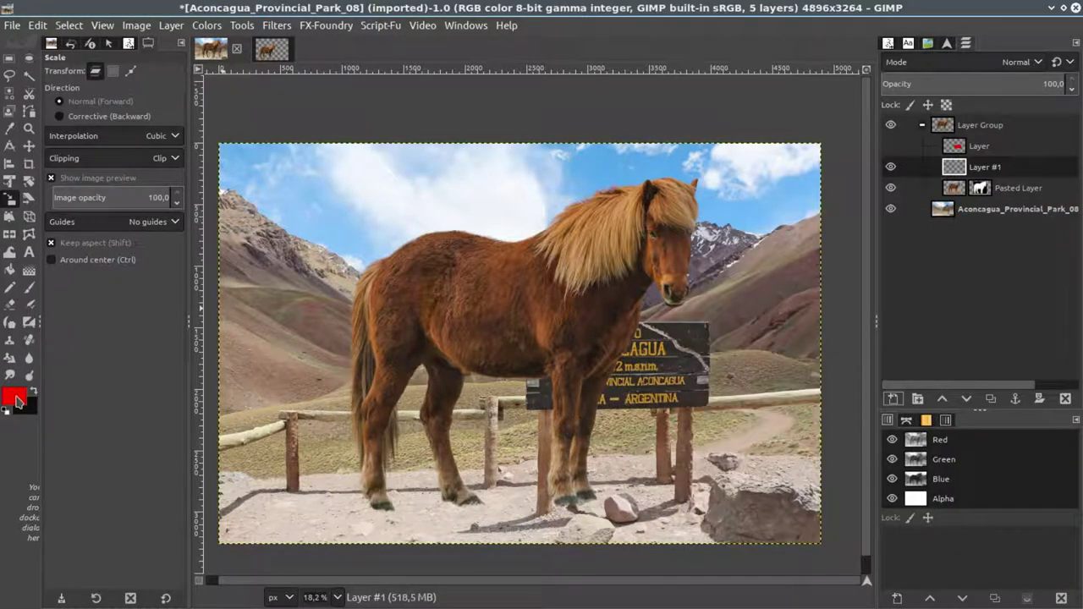
click(15, 396)
click(337, 169)
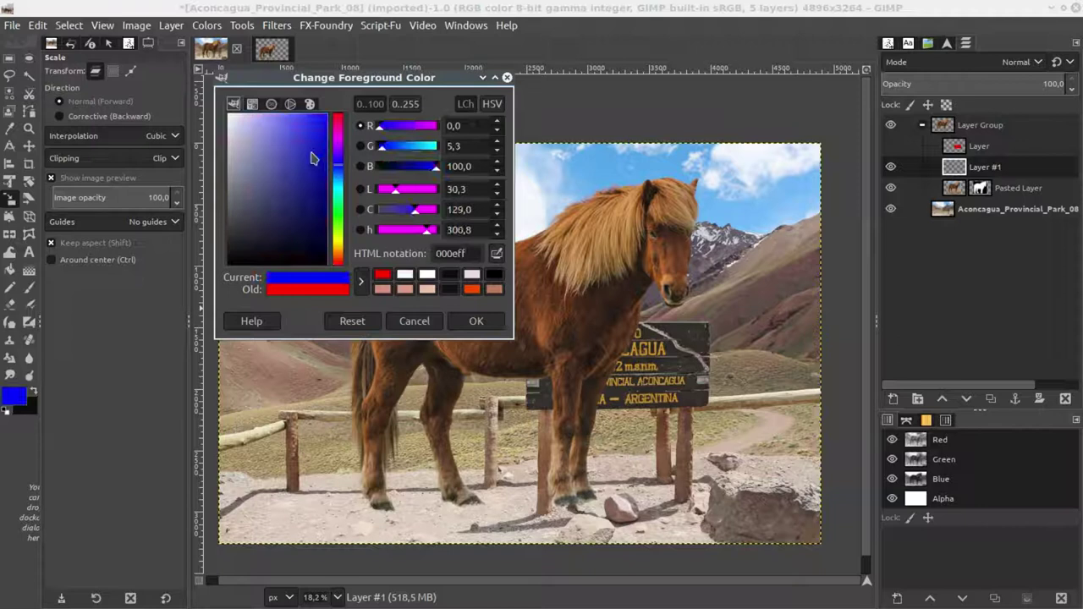
click(476, 321)
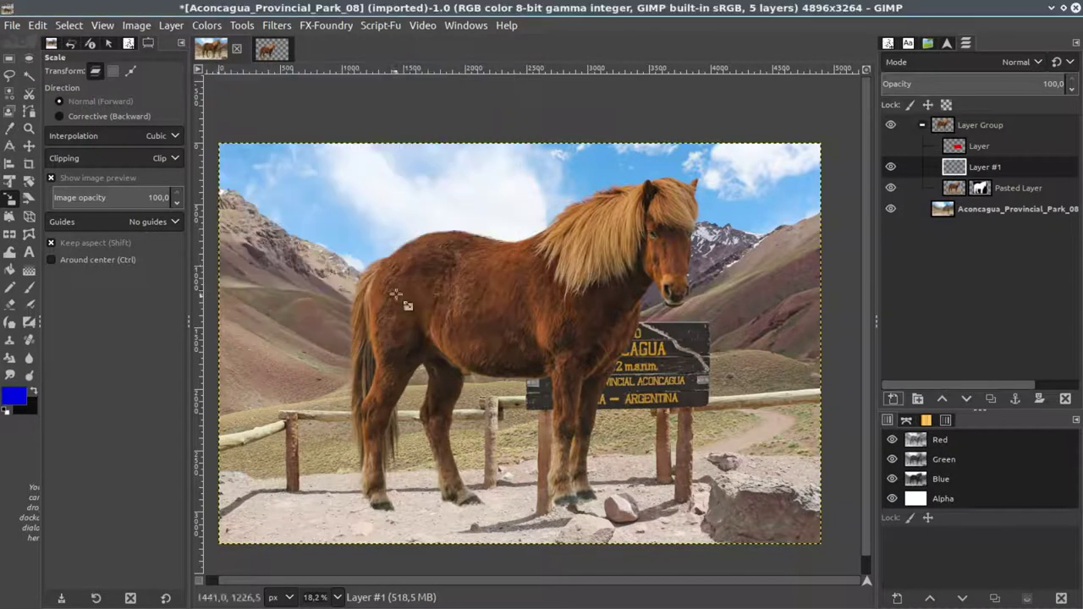
Choose the Paintbrush with the 2. Hardness 050 brush and change the foreground to dark purple.
click(29, 289)
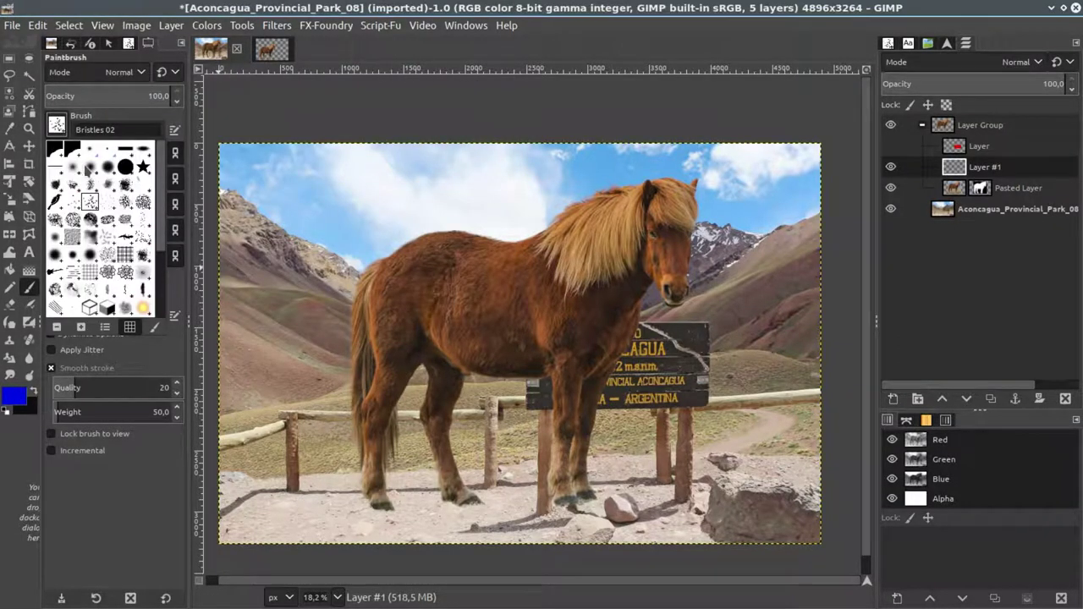
click(88, 167)
click(14, 395)
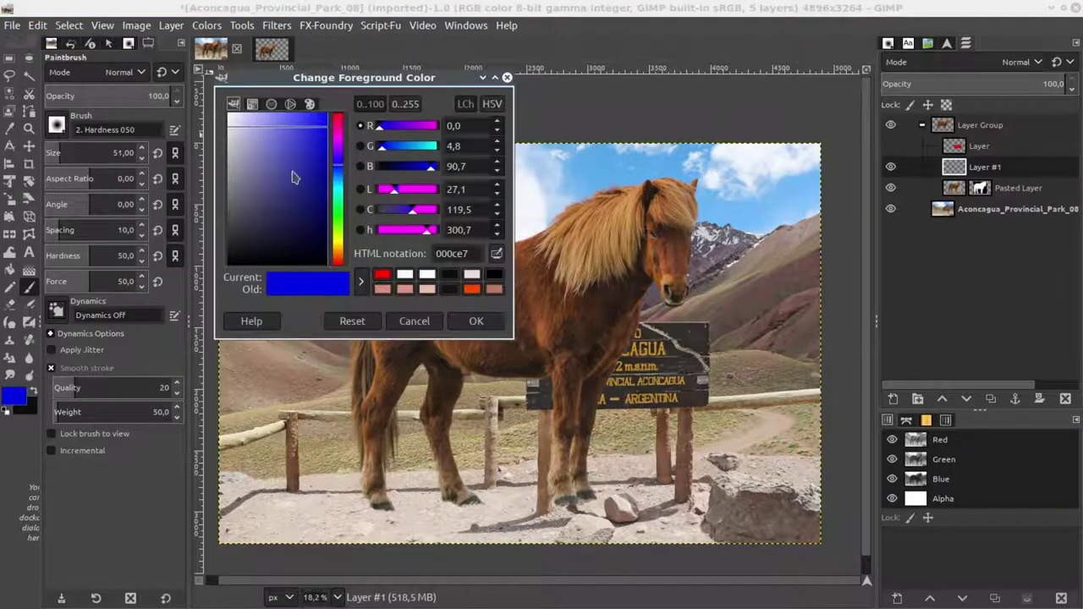
drag(271, 208, 291, 222)
click(479, 320)
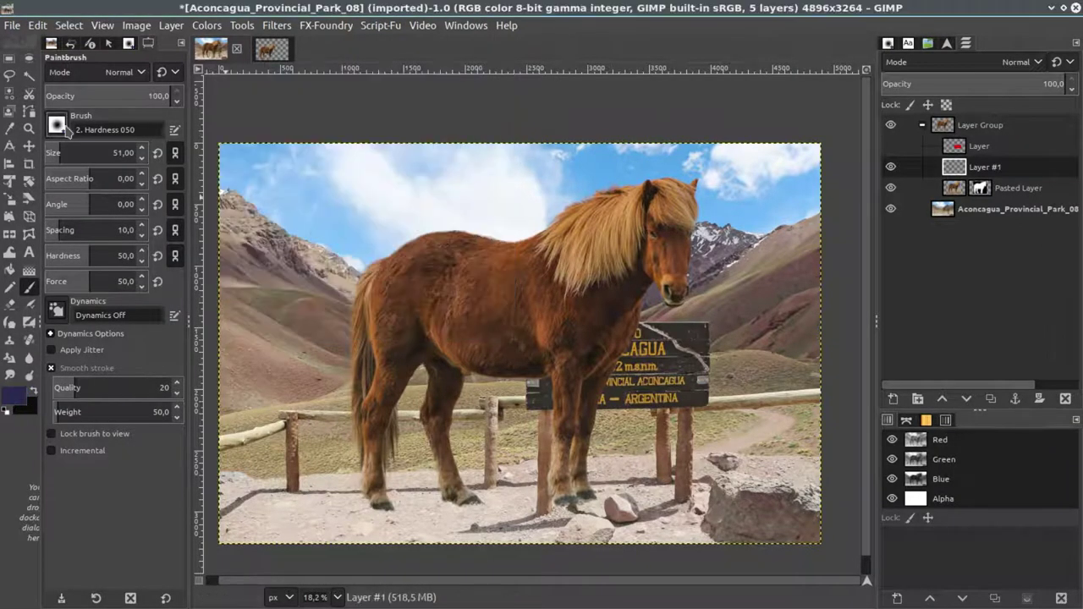
Enlarge the brush to about 660 and paint navy over the horse's back, hindquarters and legs.
drag(66, 153, 107, 153)
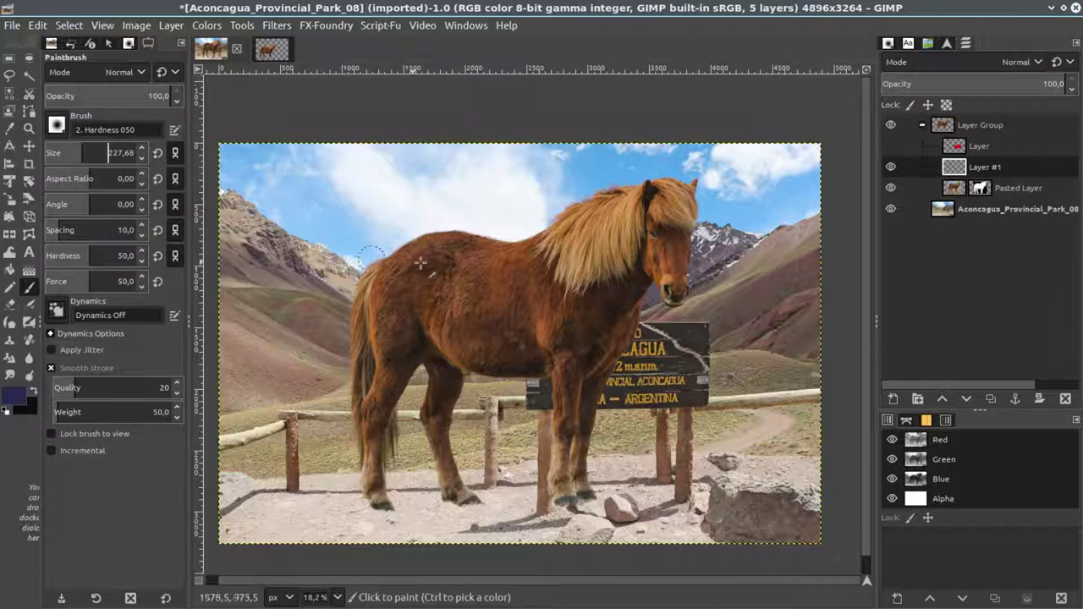
drag(447, 231, 300, 348)
drag(108, 153, 121, 154)
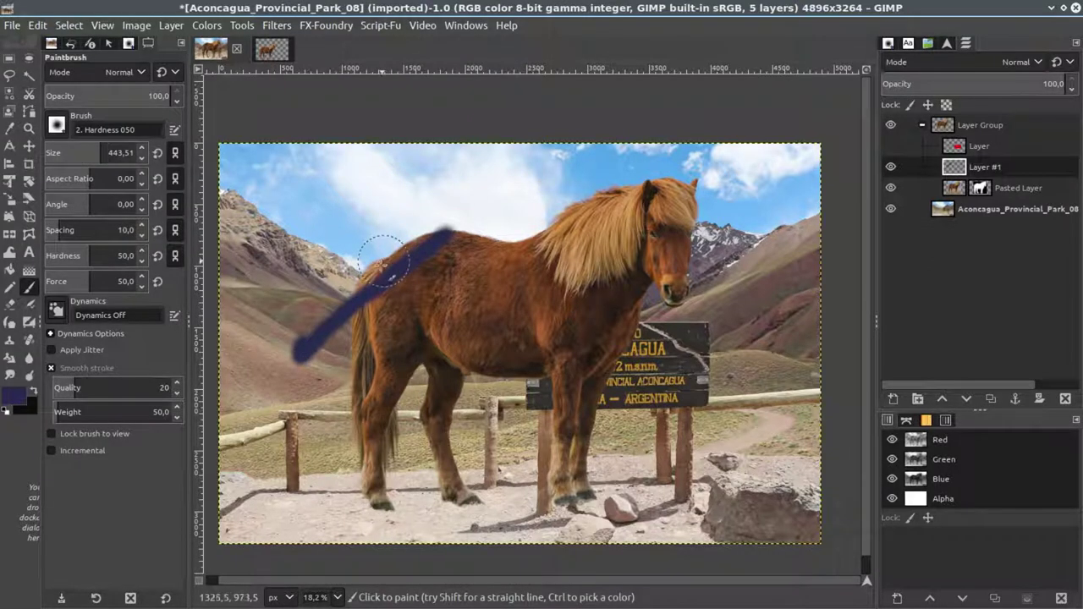
drag(384, 261, 423, 233)
mouse_move(120, 154)
mouse_down()
mouse_move(109, 154)
mouse_move(128, 153)
mouse_up()
mouse_move(383, 325)
mouse_down()
mouse_move(372, 446)
mouse_move(416, 331)
mouse_move(449, 508)
mouse_move(466, 499)
mouse_move(445, 272)
mouse_move(443, 324)
mouse_move(459, 243)
mouse_move(500, 242)
mouse_move(537, 261)
mouse_move(576, 500)
mouse_move(561, 440)
mouse_move(581, 375)
mouse_move(702, 169)
mouse_move(575, 245)
mouse_move(571, 204)
mouse_move(618, 169)
mouse_move(653, 295)
mouse_move(636, 297)
mouse_move(696, 297)
mouse_move(694, 262)
mouse_up()
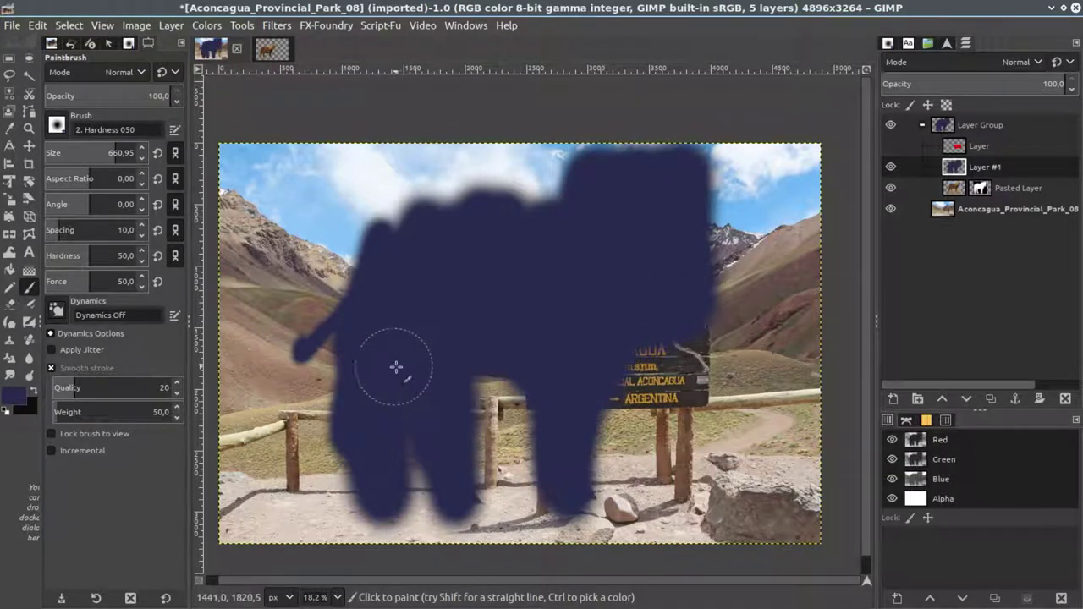
drag(406, 474, 449, 521)
drag(551, 443, 562, 508)
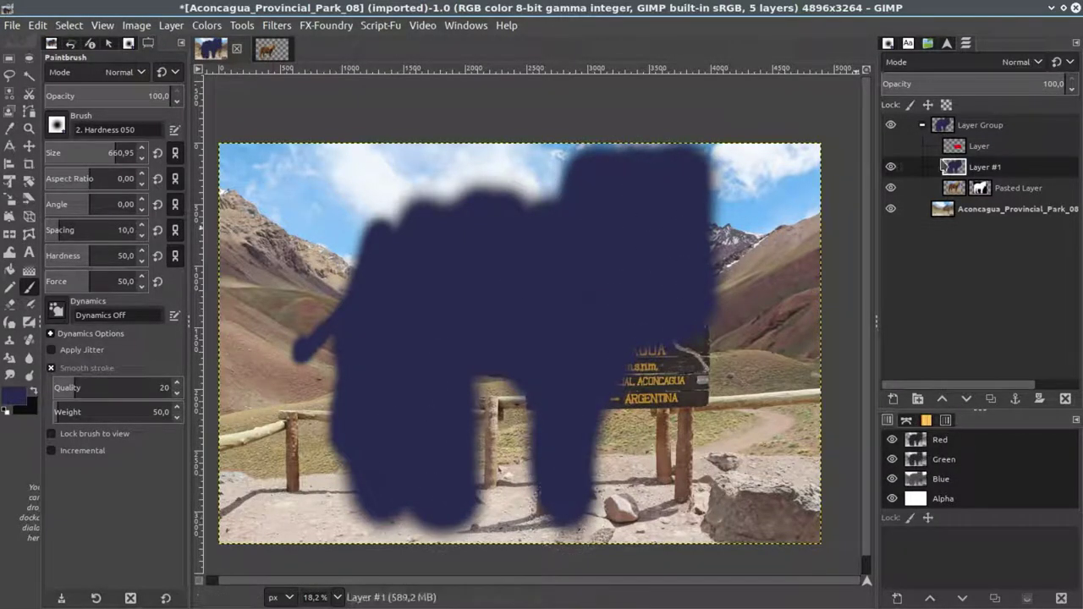
Set Layer #1 to LCh Color mode at 81.6% opacity to tint the horse purple.
click(976, 66)
scroll(965, 339, down, 10)
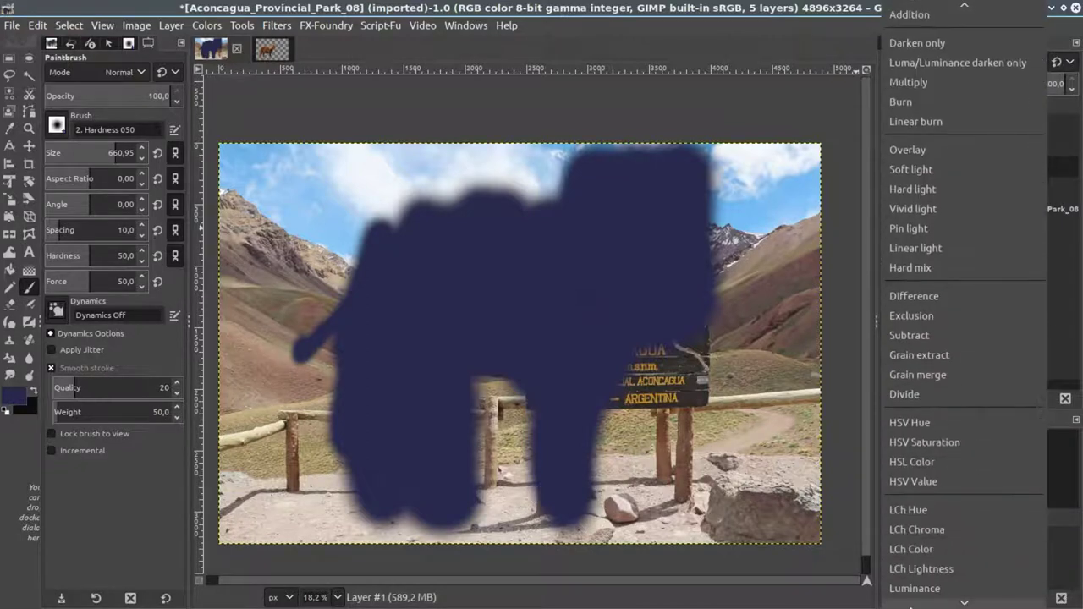
click(938, 551)
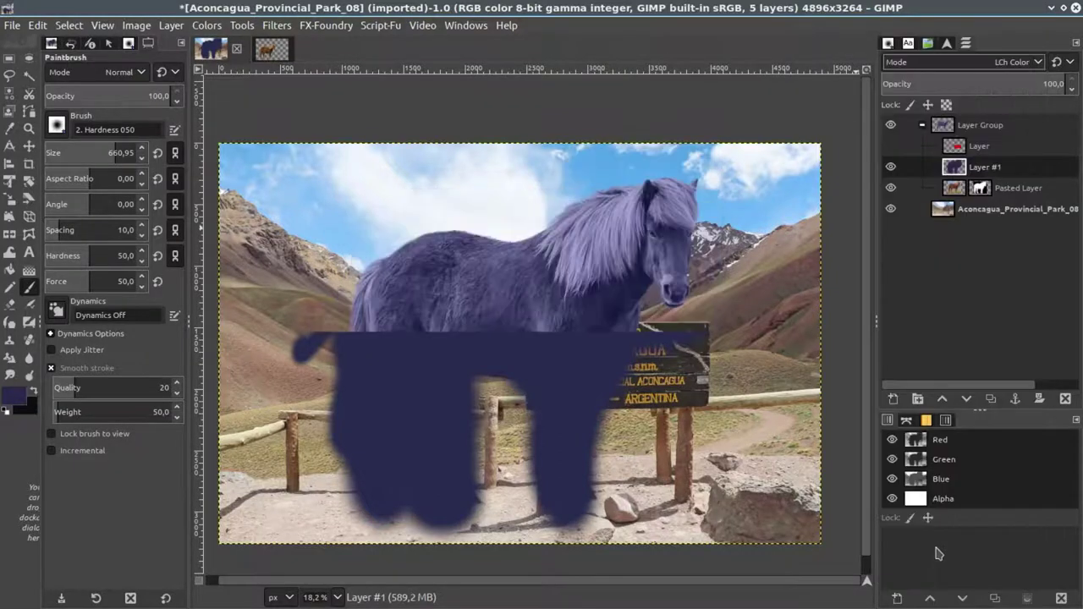
drag(1037, 80, 1034, 82)
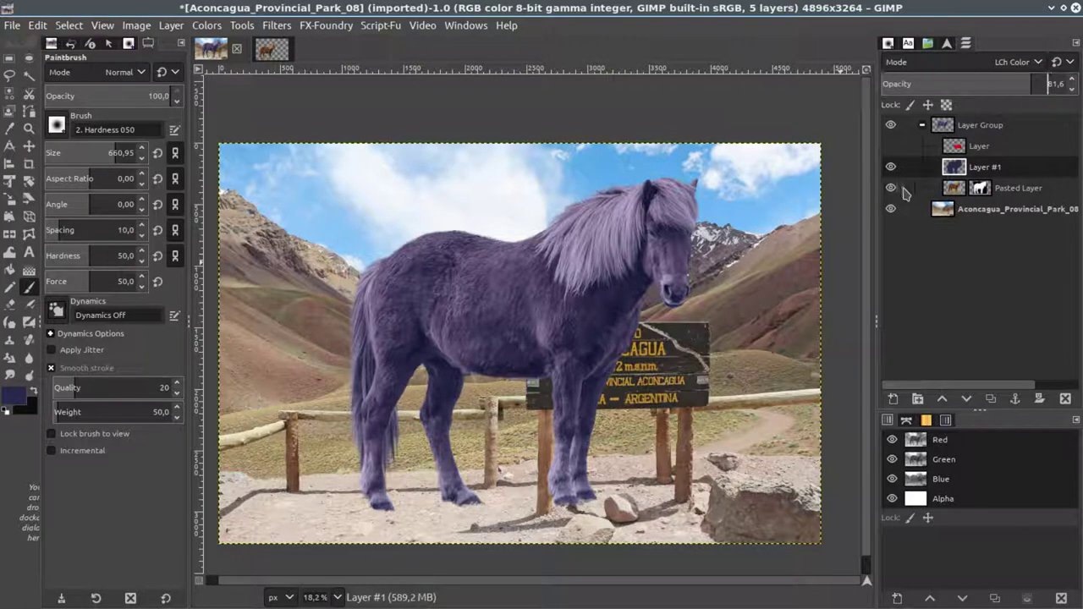
Show the red rectangle layer over the sign and make it the active layer.
click(891, 188)
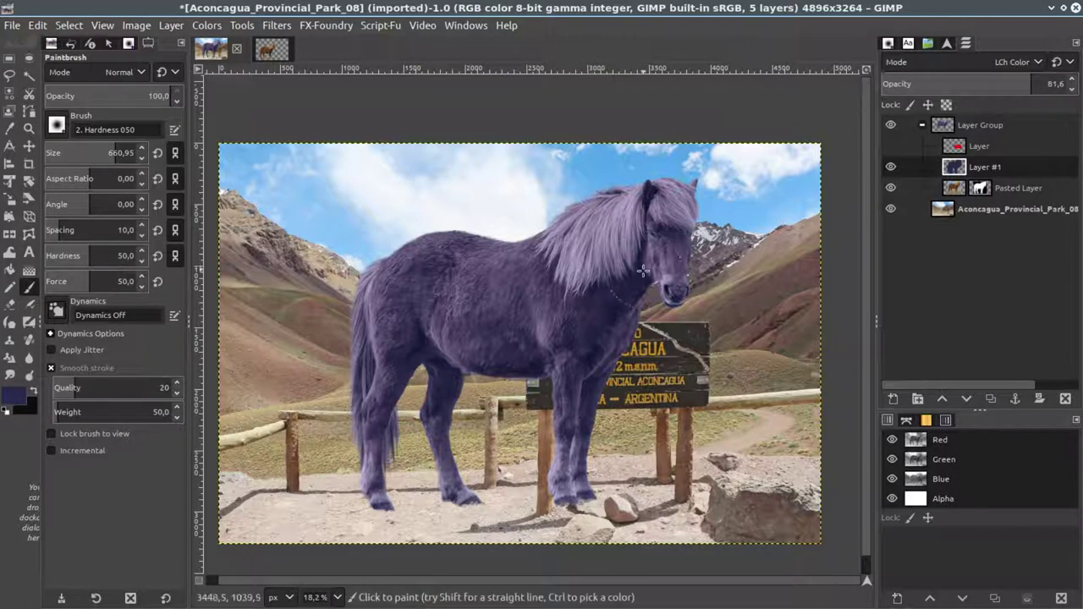
click(976, 148)
click(891, 146)
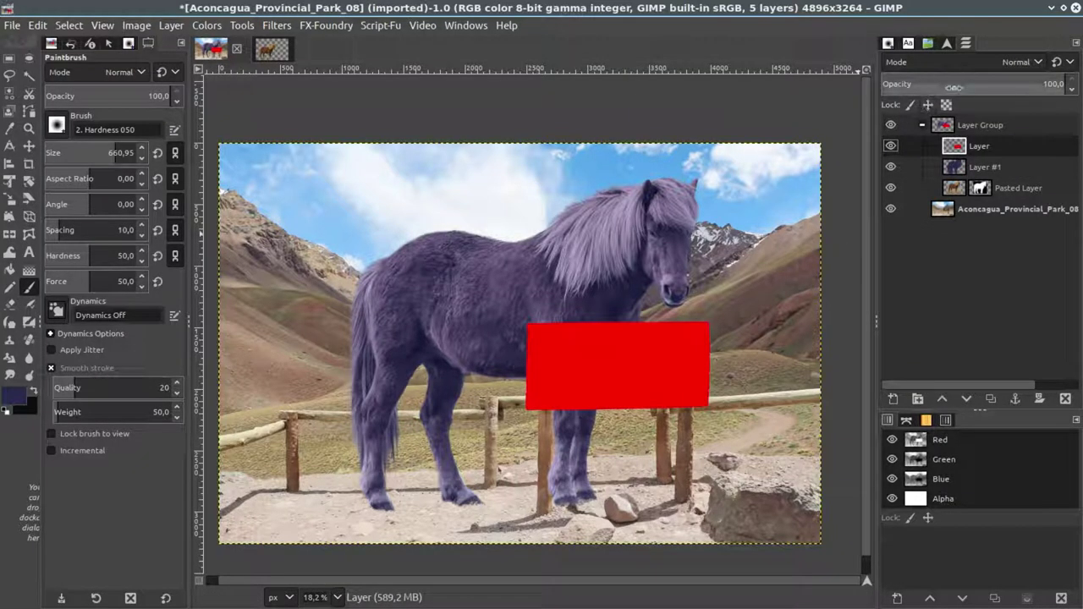
click(957, 65)
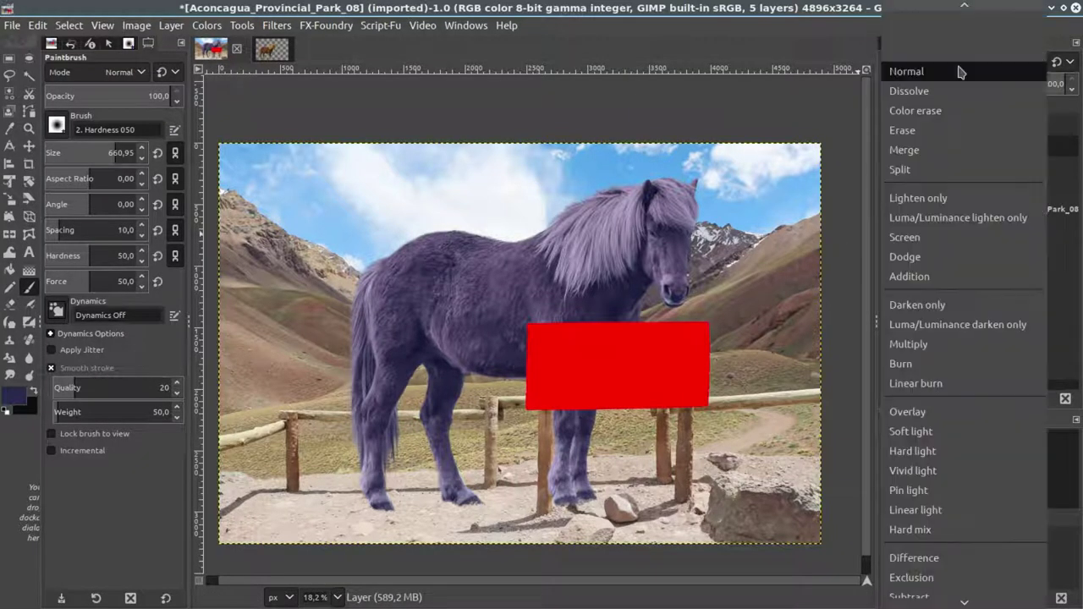
Put the red rectangle layer in Erase mode, then select the horse layer.
click(956, 132)
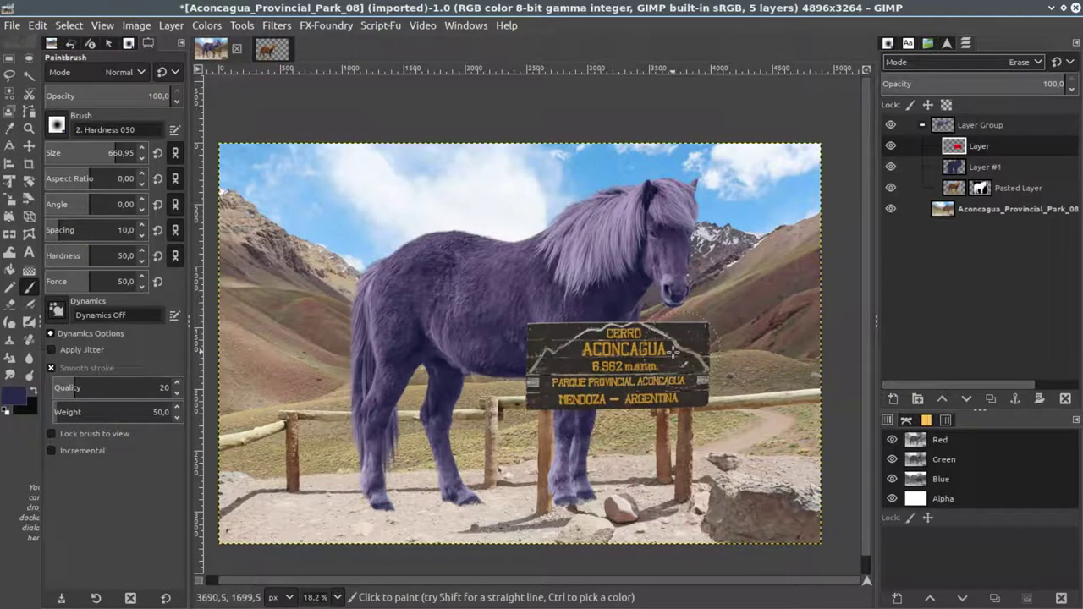
click(952, 191)
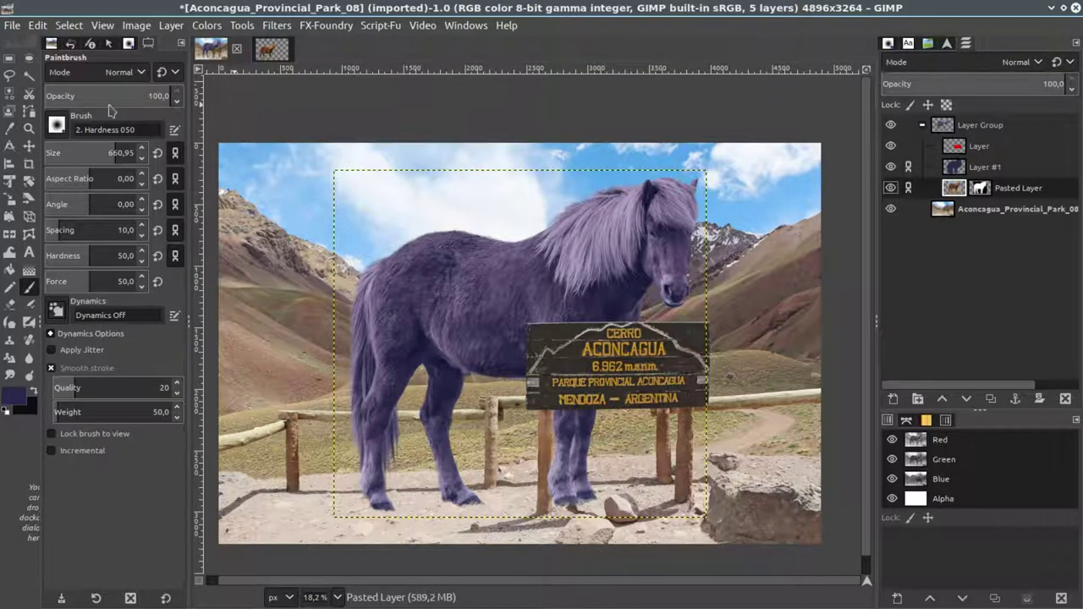
Scale the horse layer down to about 1877 × 1751 px, shifted right.
click(11, 180)
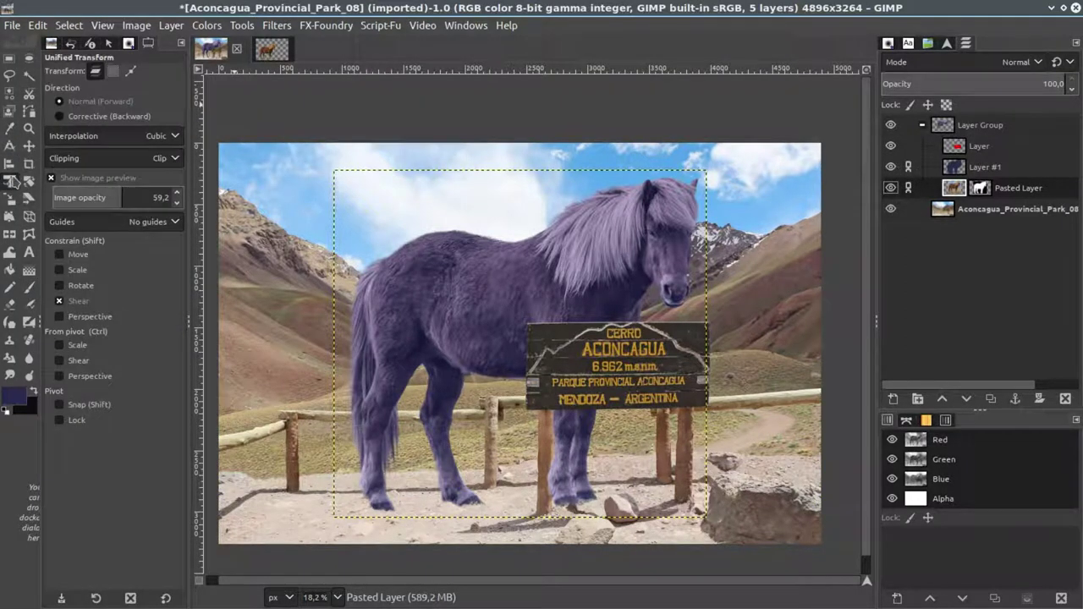
click(10, 200)
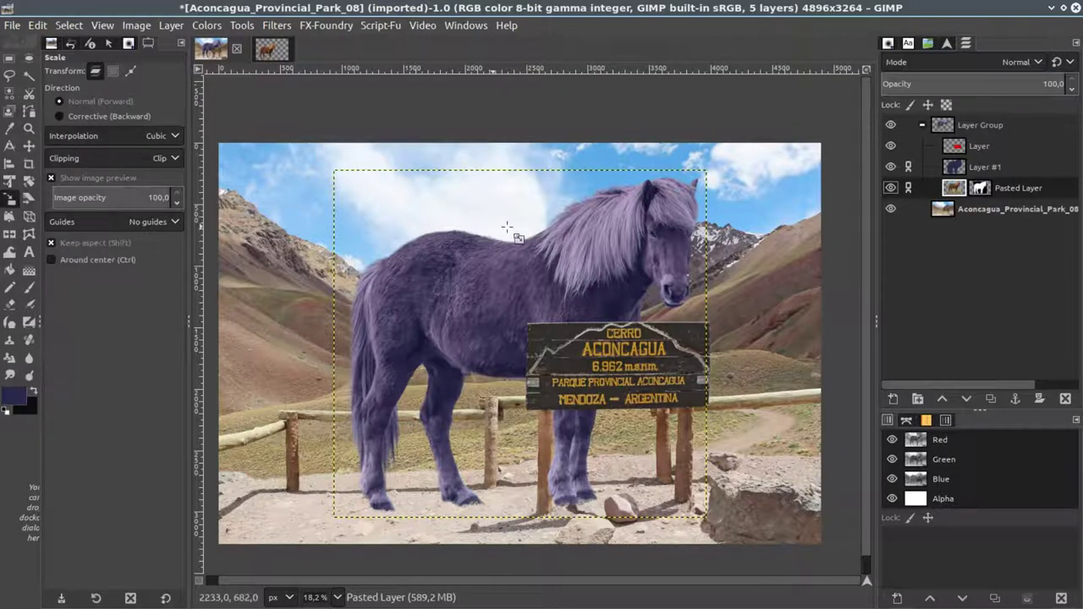
click(339, 180)
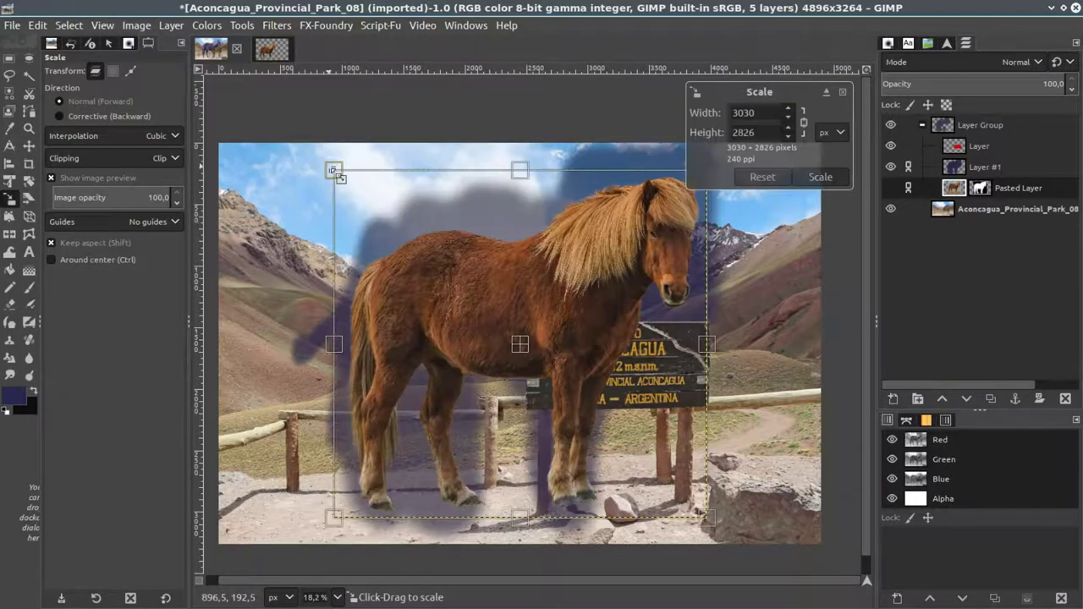
mouse_move(338, 180)
mouse_down()
mouse_move(423, 270)
mouse_move(527, 336)
mouse_up()
drag(561, 389, 556, 412)
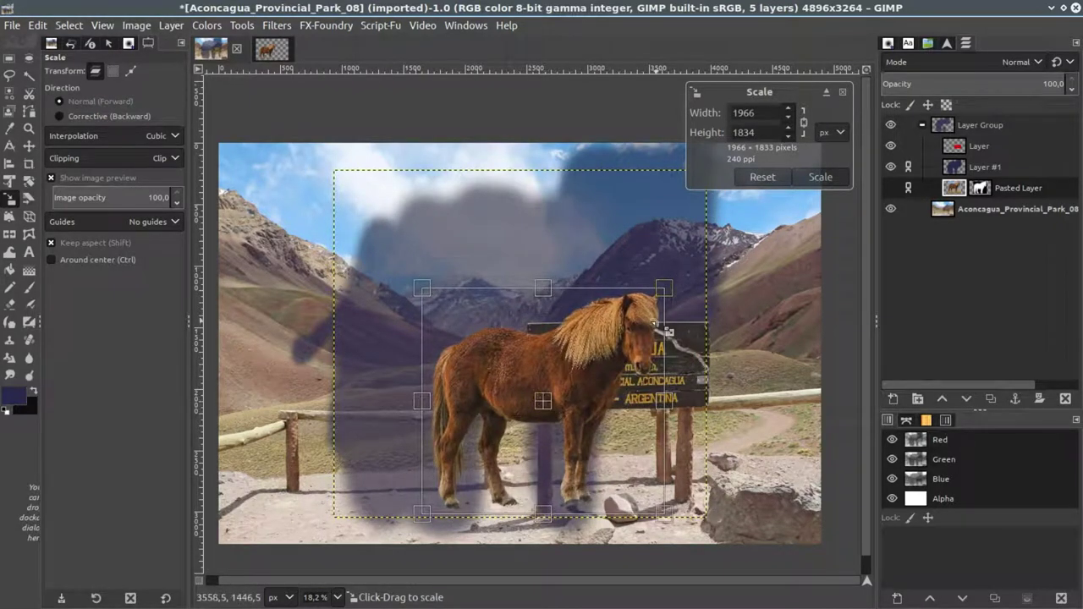
mouse_move(518, 408)
mouse_down()
mouse_move(546, 402)
mouse_move(601, 415)
mouse_move(456, 411)
mouse_move(626, 408)
mouse_move(601, 406)
mouse_move(629, 395)
mouse_up()
click(836, 178)
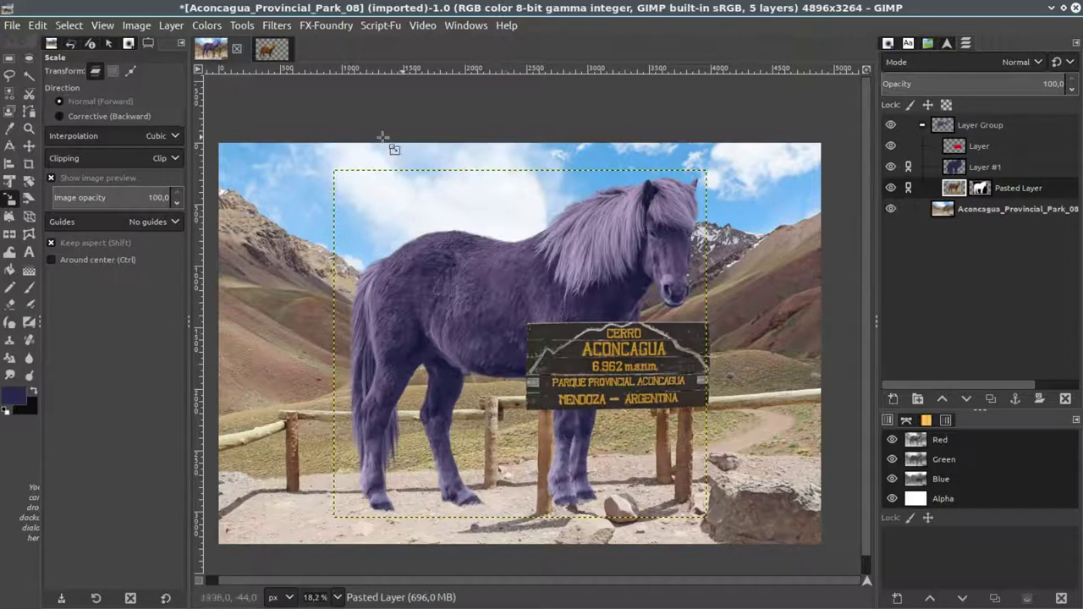
Rescale the full-size horse to 1904 × 1776 px, nudged slightly right.
click(520, 280)
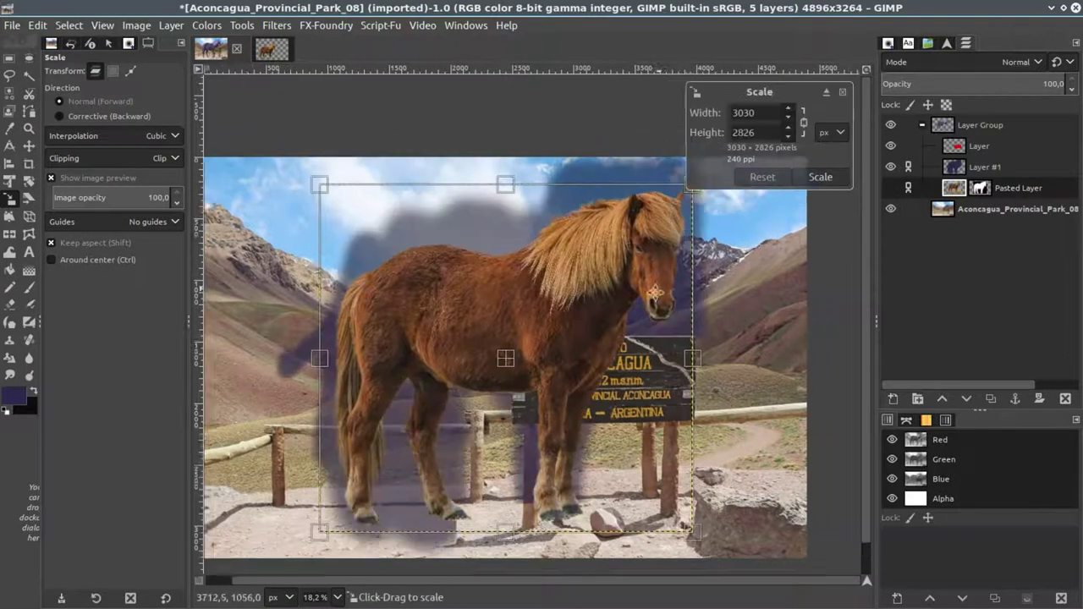
mouse_move(679, 202)
mouse_down()
mouse_move(612, 269)
mouse_move(555, 305)
mouse_up()
mouse_move(432, 429)
mouse_down()
mouse_move(505, 419)
mouse_move(373, 259)
mouse_up()
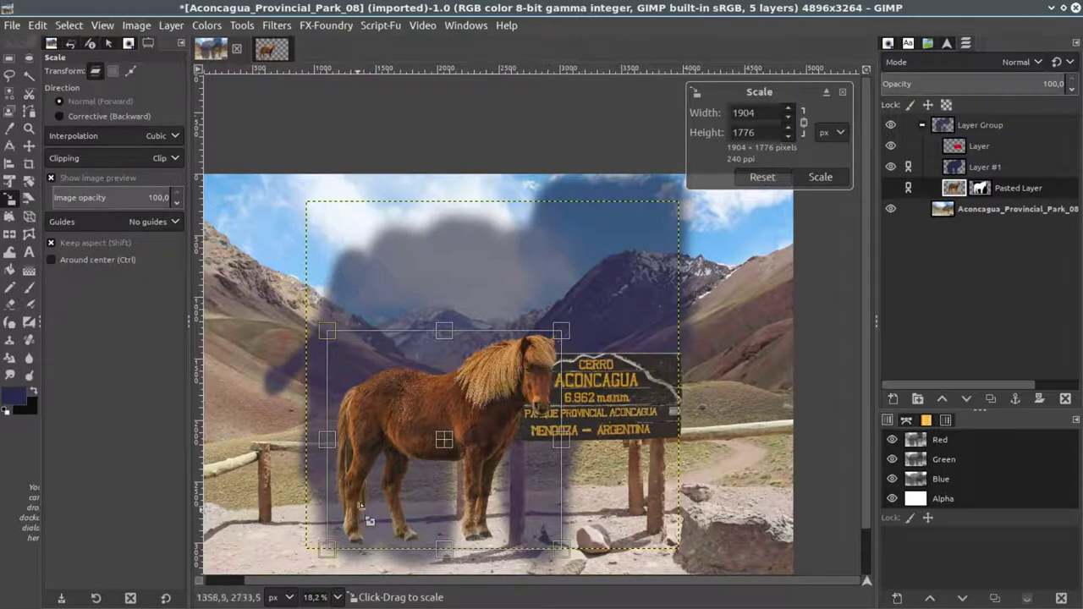
drag(455, 454, 468, 455)
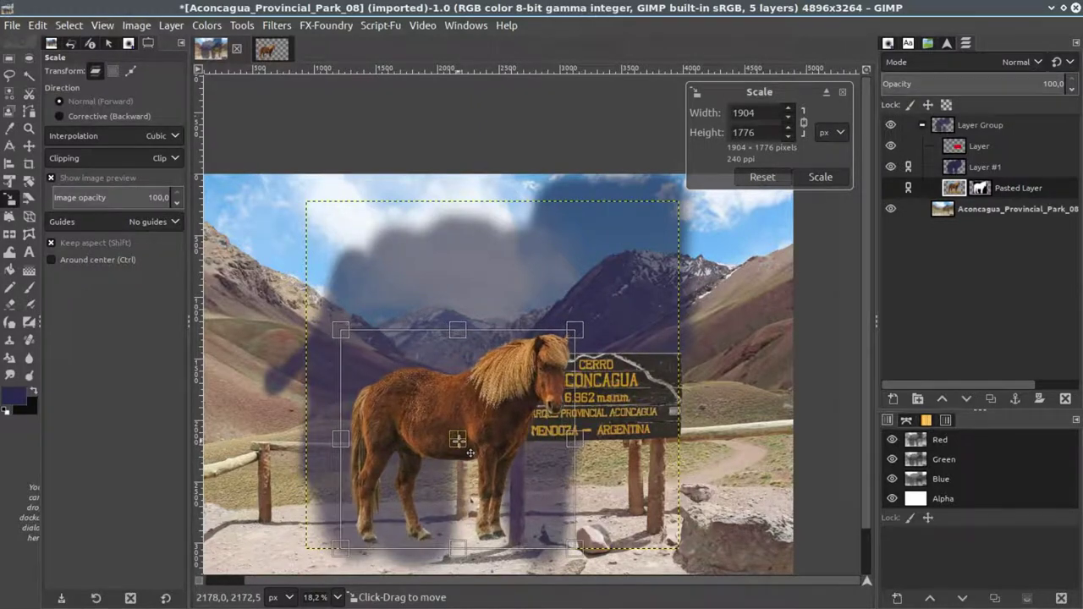
click(828, 179)
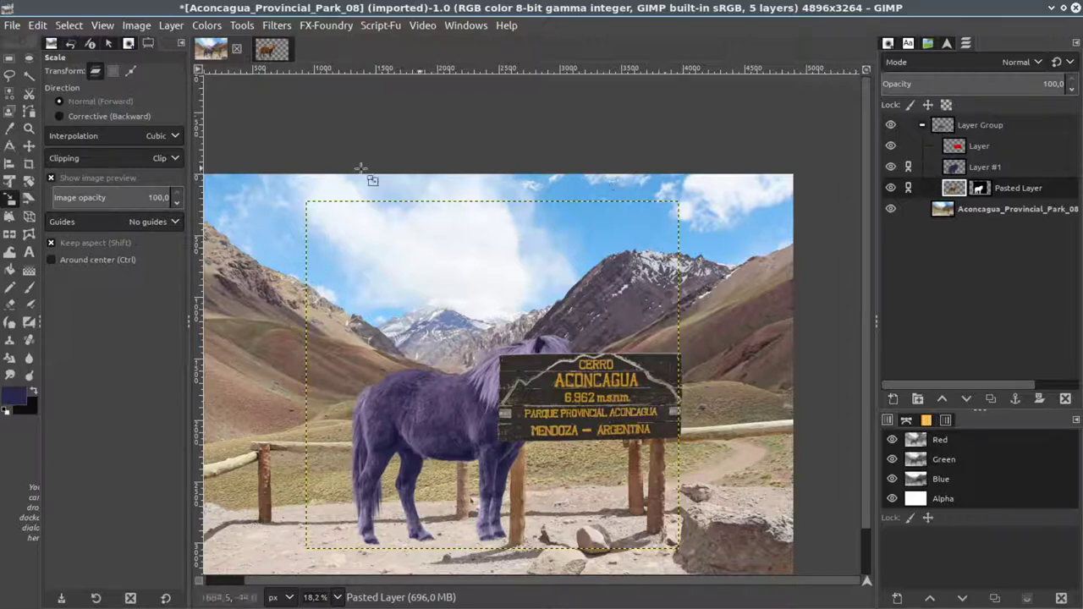
click(29, 146)
Move the horse to the right of the sign.
mouse_move(431, 421)
mouse_down()
mouse_move(633, 412)
mouse_move(645, 398)
mouse_move(645, 410)
mouse_move(634, 396)
mouse_up()
scroll(672, 426, down, 2)
scroll(652, 381, right, 3)
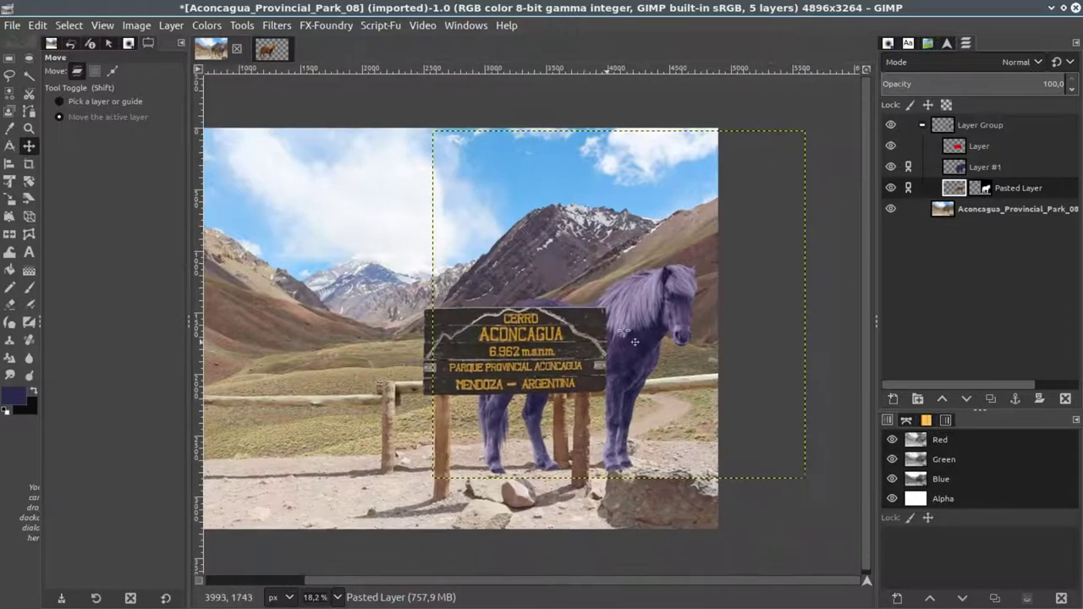
Set the red rectangle layer back to Normal mode and hide the horse layers, leaving solid red over the sign.
click(980, 151)
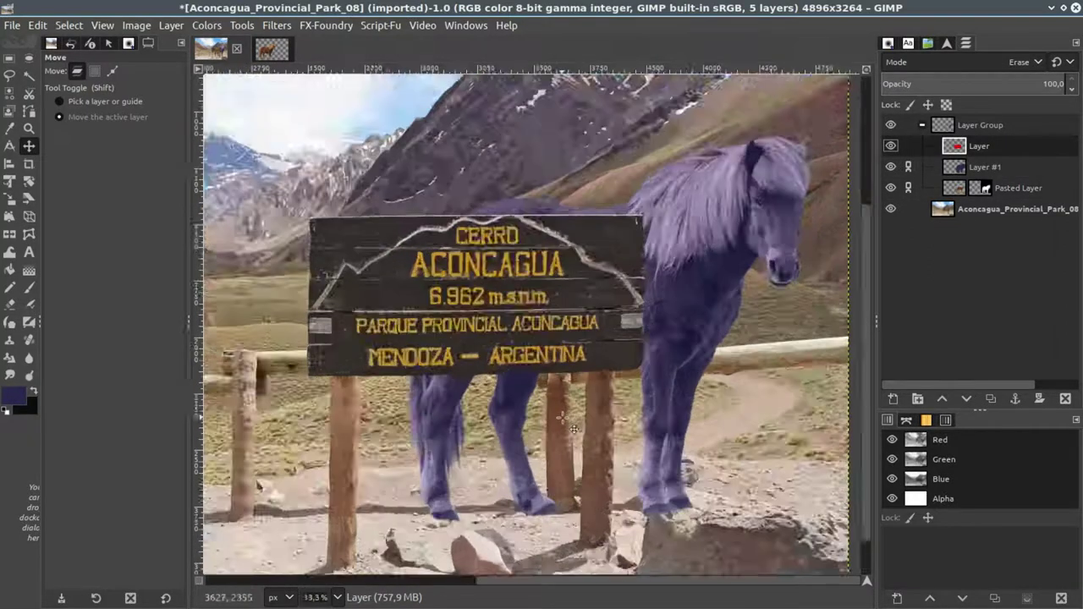
scroll(446, 372, up, 3)
scroll(497, 326, down, 4)
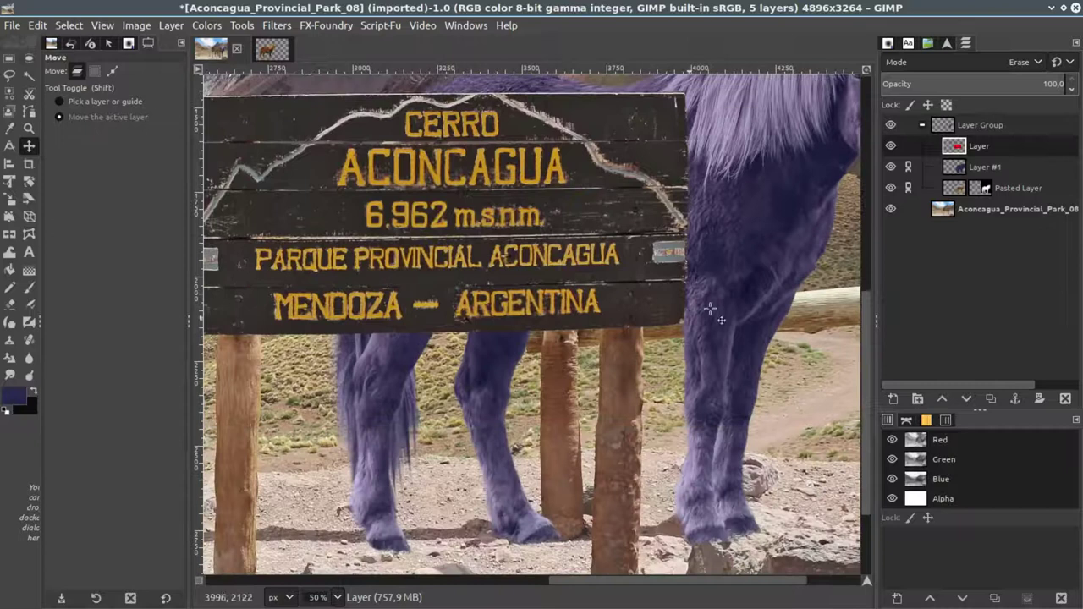
click(892, 125)
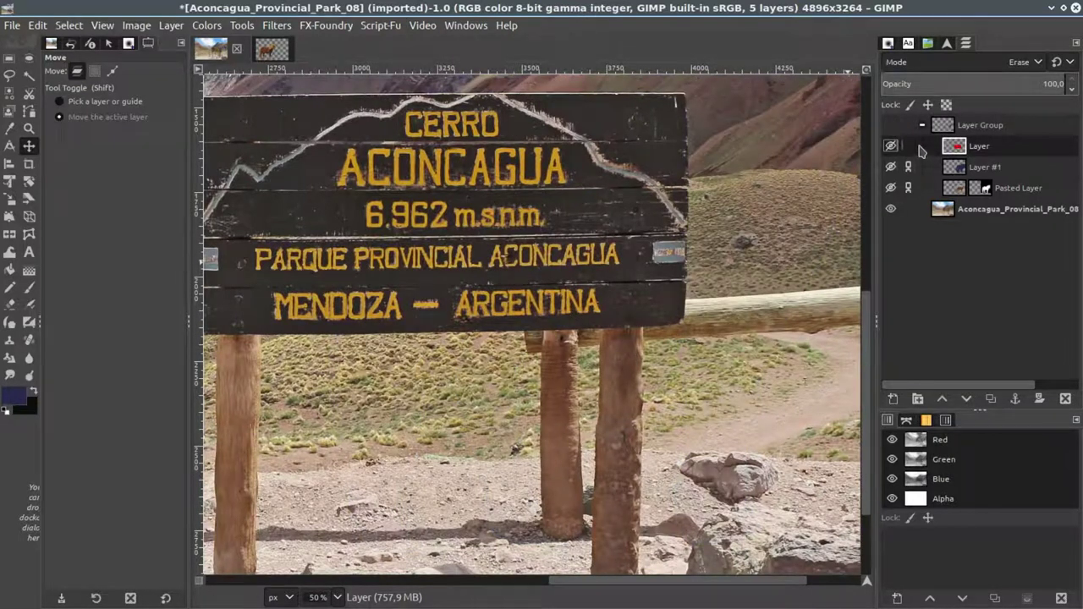
click(959, 75)
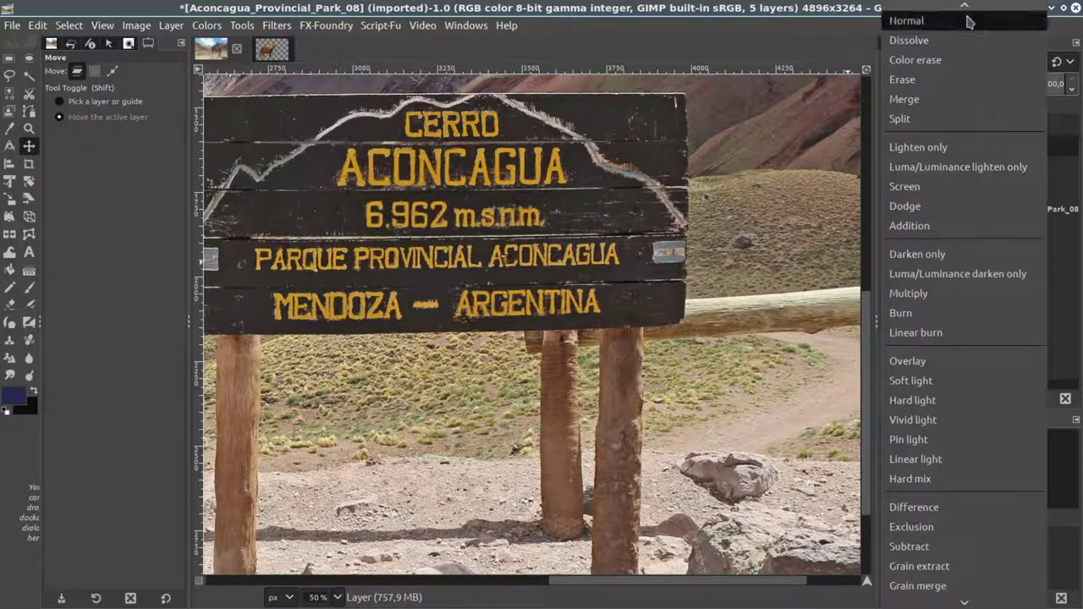
click(558, 330)
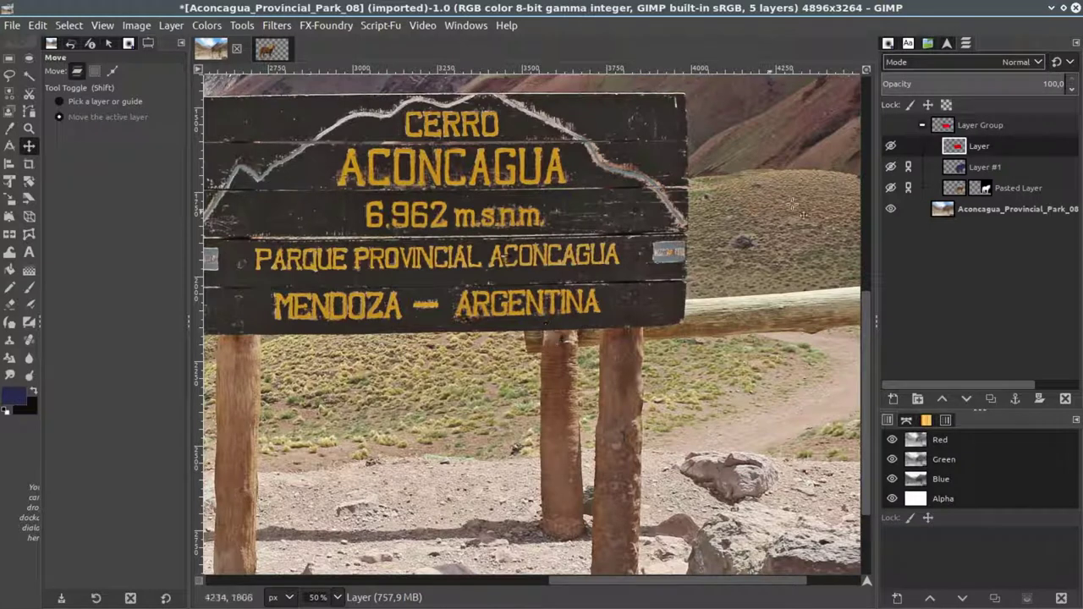
click(892, 126)
shift+click(891, 145)
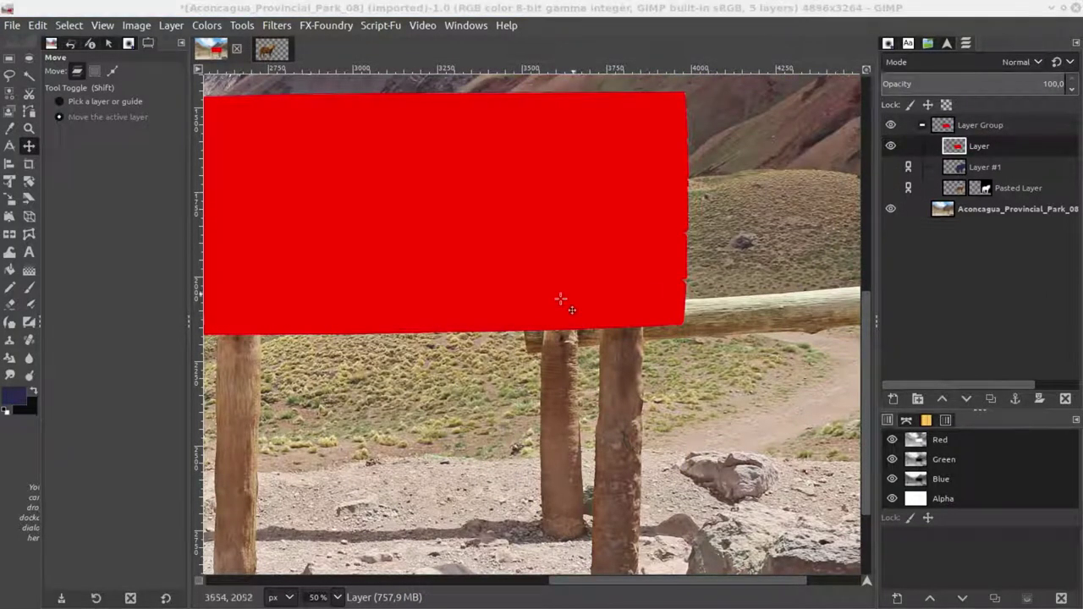
Choose the Paintbrush with the 2. Hardness 100 brush at size about 15.
drag(562, 302, 716, 215)
click(29, 287)
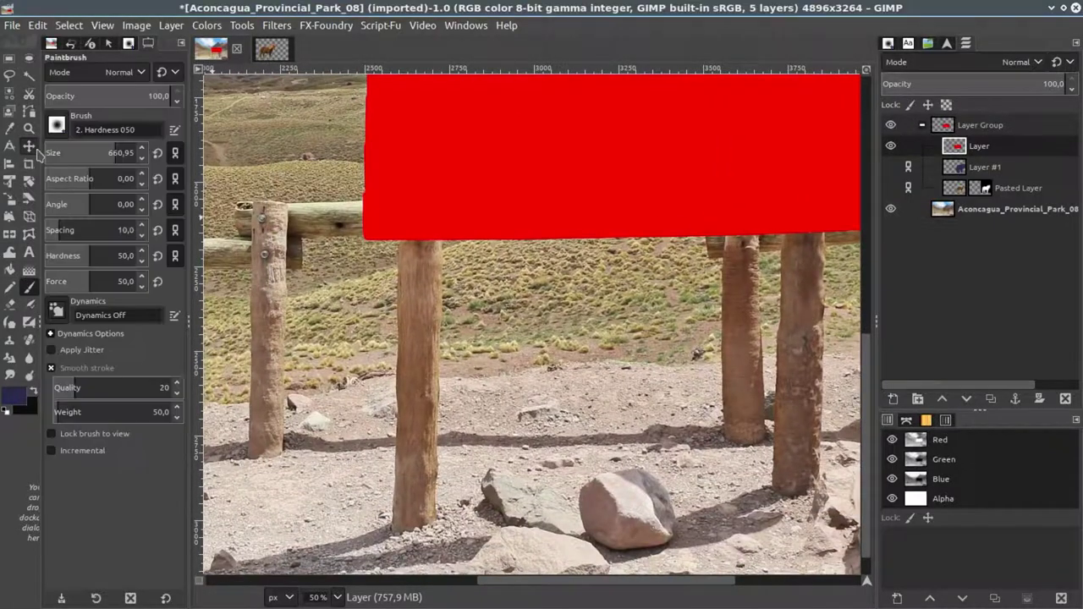
click(56, 126)
click(125, 165)
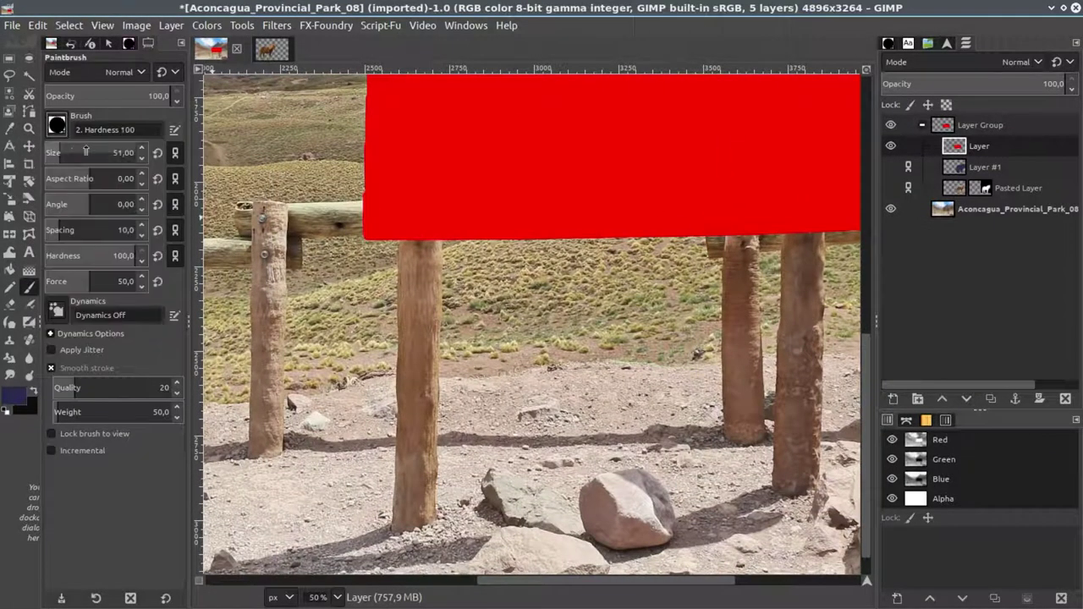
scroll(601, 203, up, 1)
scroll(601, 204, up, 1)
scroll(600, 203, up, 1)
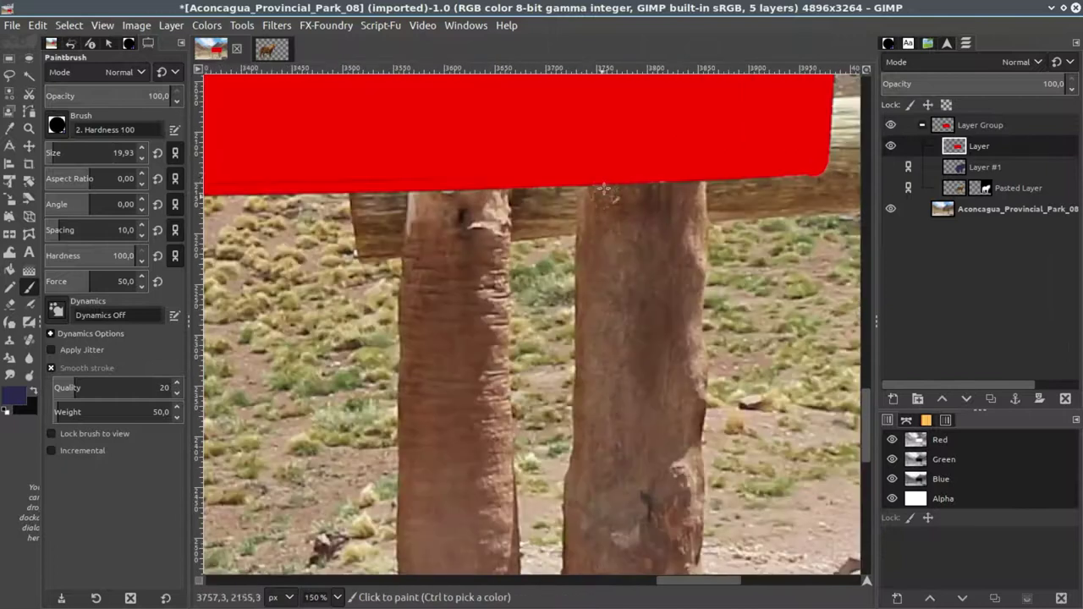
drag(71, 145, 61, 145)
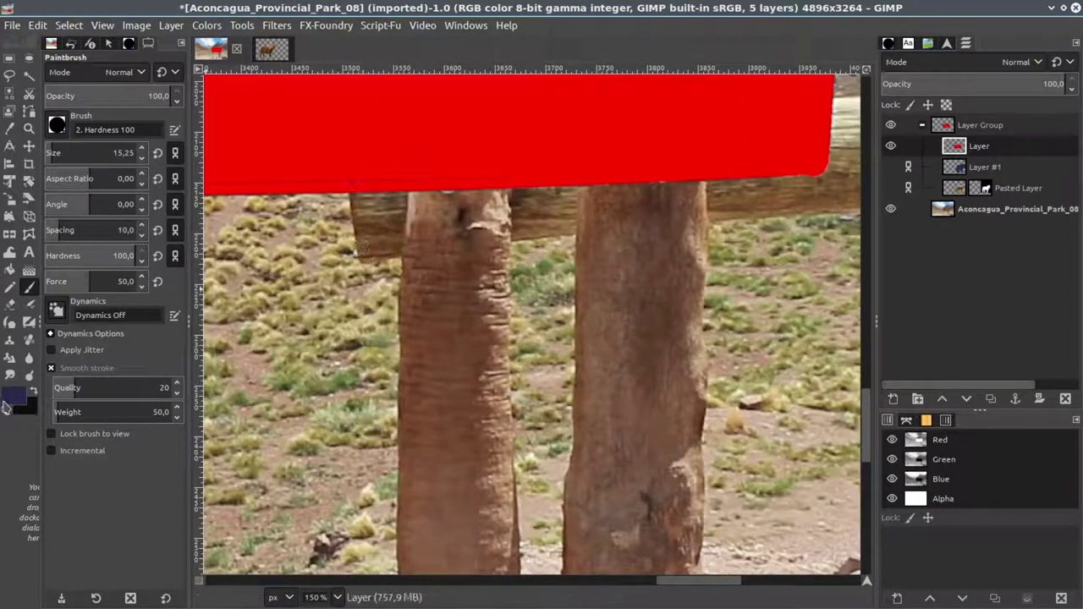
Set the foreground colour to pure red.
click(13, 395)
click(338, 127)
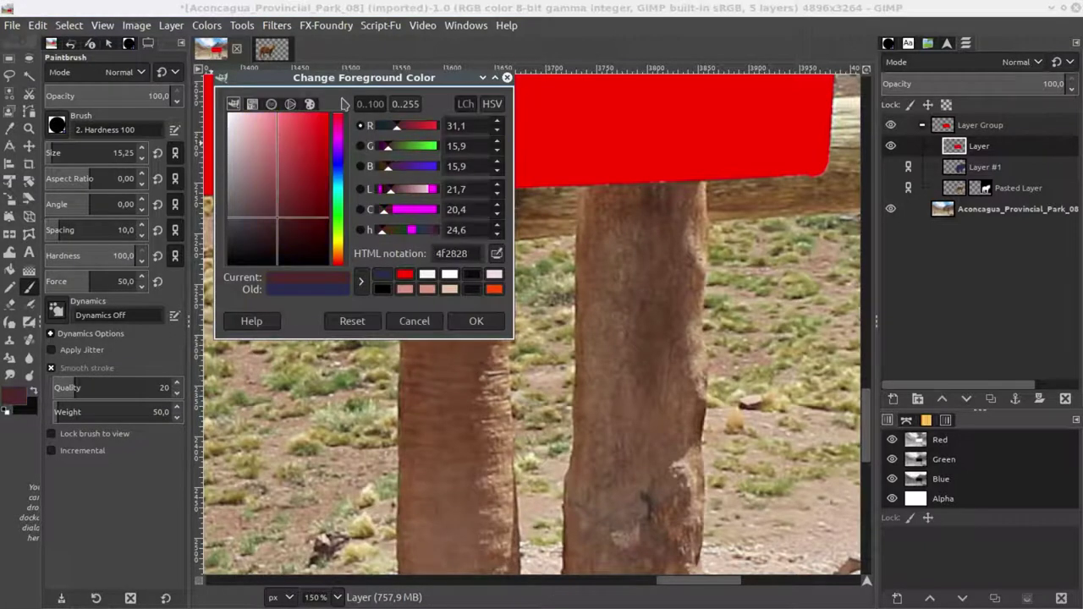
click(476, 321)
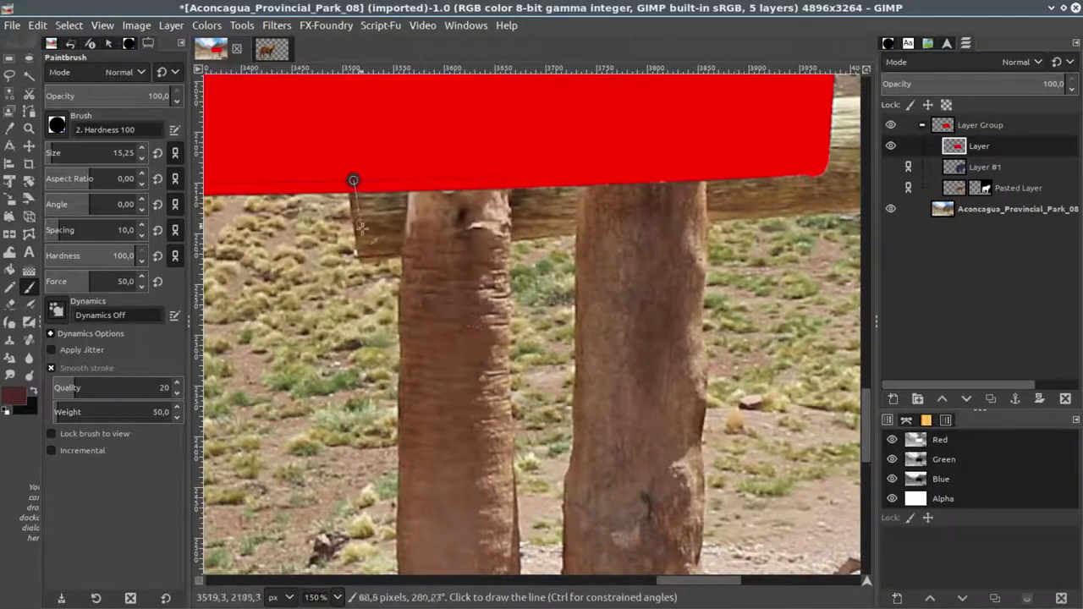
click(13, 396)
click(427, 275)
click(474, 322)
Paint red from the sign down the left post and at the right post's base.
drag(355, 186, 412, 250)
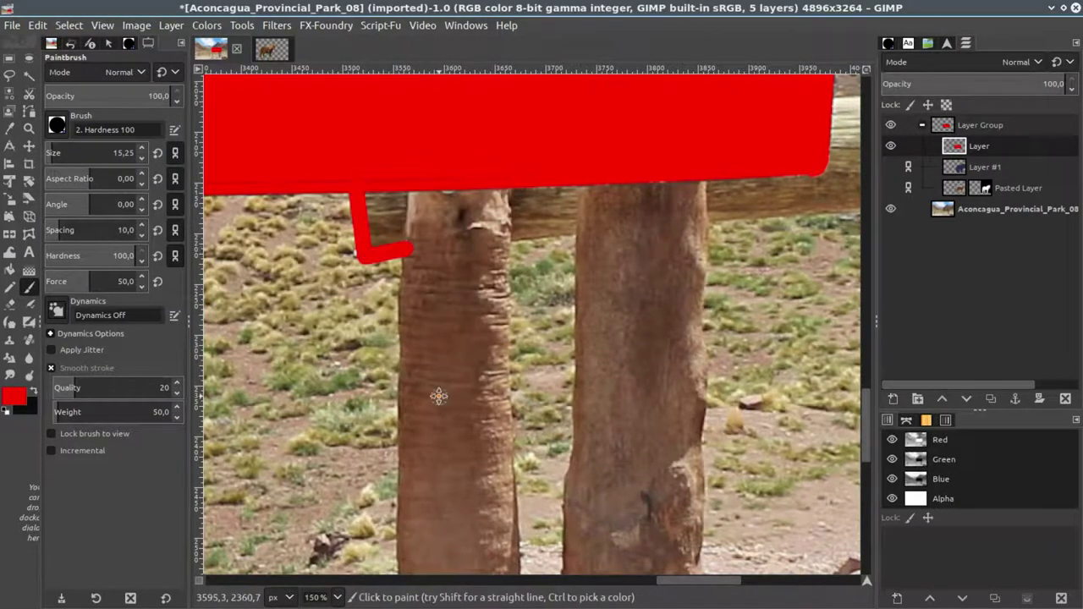
scroll(438, 397, down, 5)
shift+click(441, 496)
shift+click(458, 511)
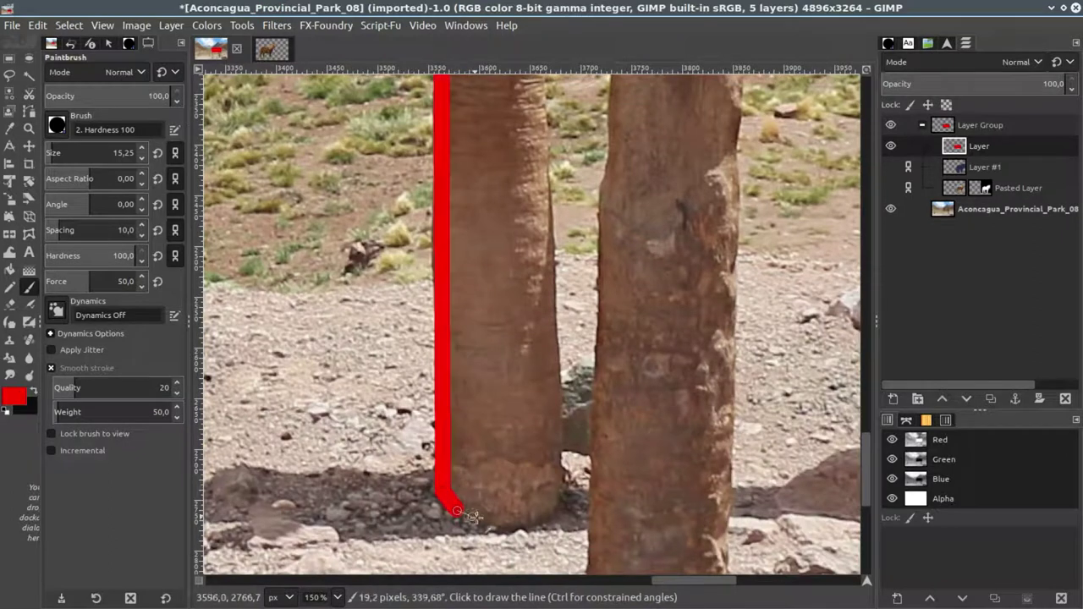
scroll(471, 516, down, 5)
scroll(552, 359, right, 1)
click(542, 424)
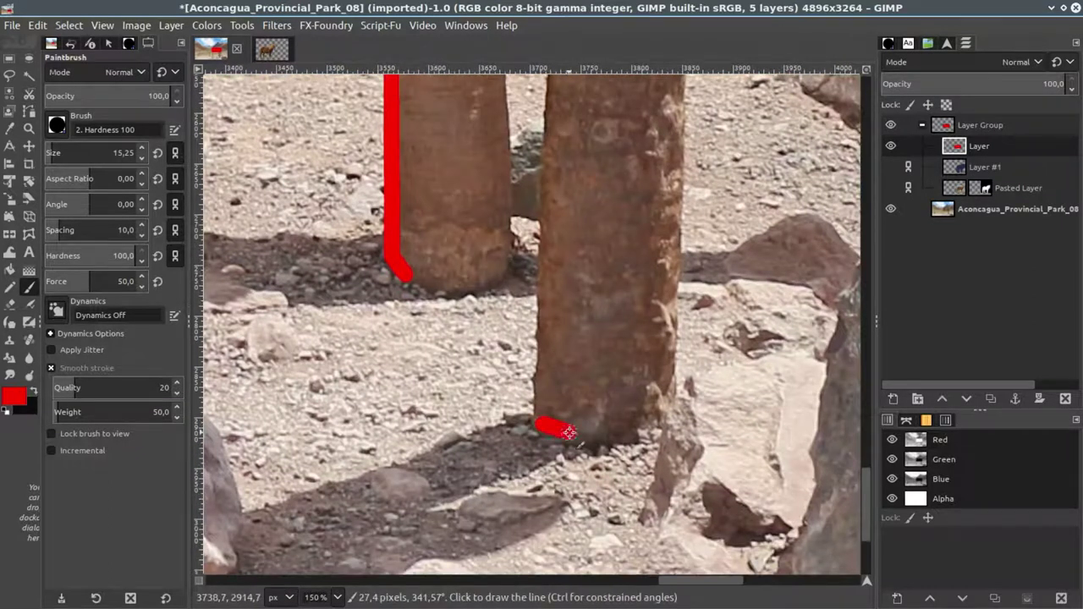
ctrl+scroll(536, 386, down, 1)
ctrl+scroll(536, 385, down, 1)
scroll(537, 385, up, 1)
Enlarge the brush to 54.68 and paint thick red lines down both posts to the ground.
drag(78, 153, 113, 152)
click(579, 203)
shift+click(569, 534)
shift+click(531, 531)
shift+click(530, 218)
shift+click(489, 227)
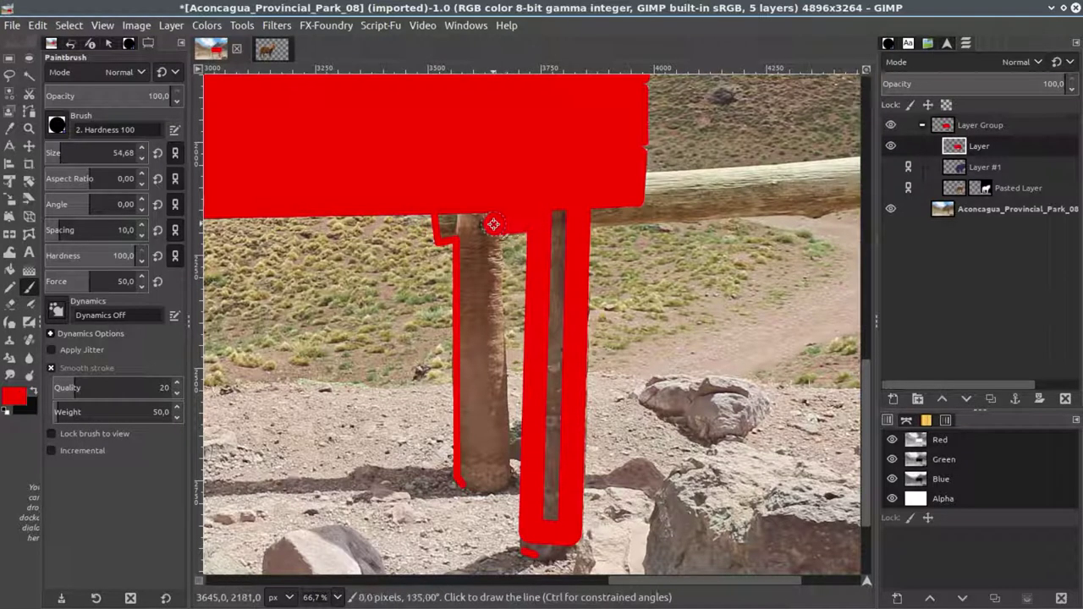
shift+click(500, 465)
shift+click(474, 205)
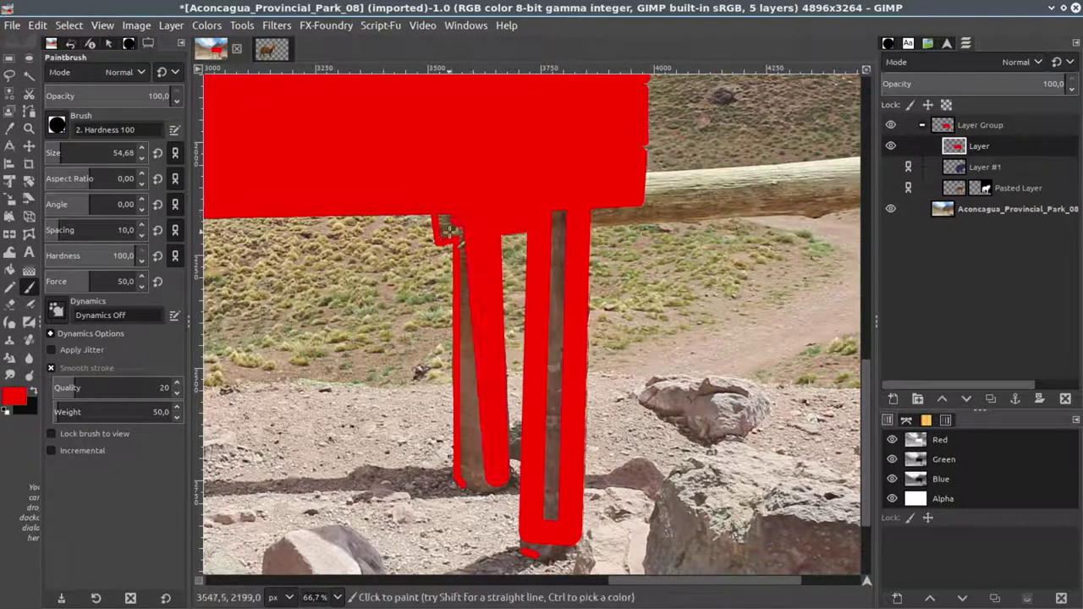
drag(458, 211, 472, 475)
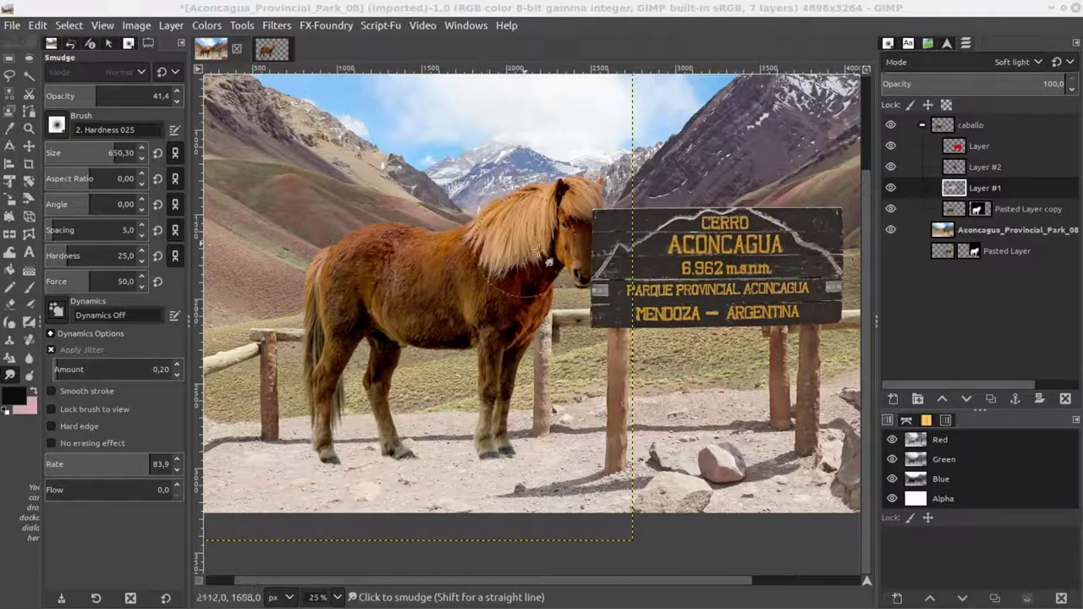
Turn on Layer #2 (Multiply, 91.2 opacity) to darken the horse's face, then select the original Pasted Layer.
click(956, 167)
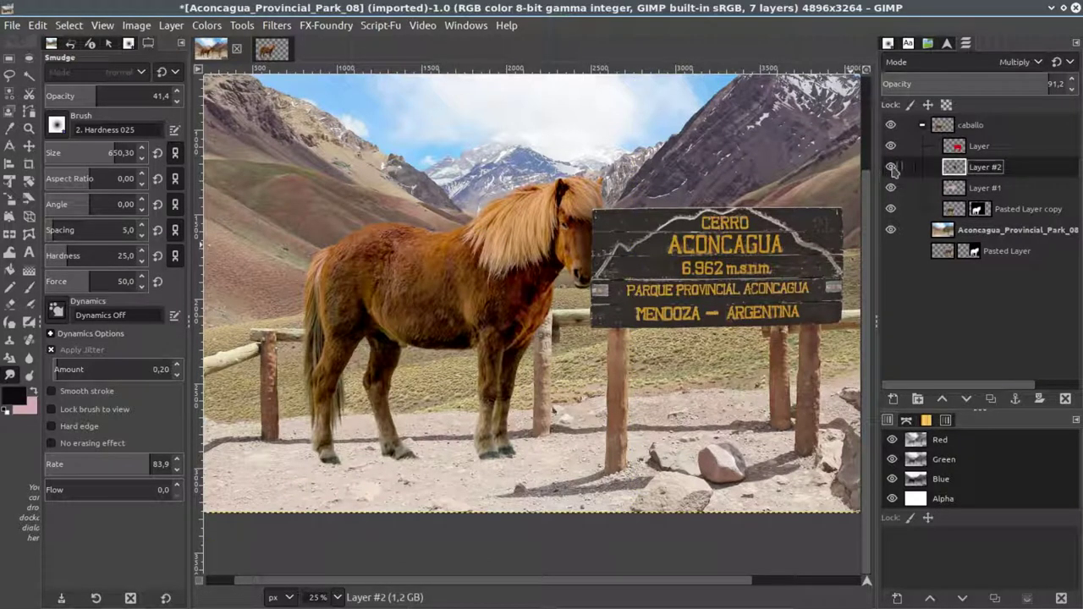
click(890, 167)
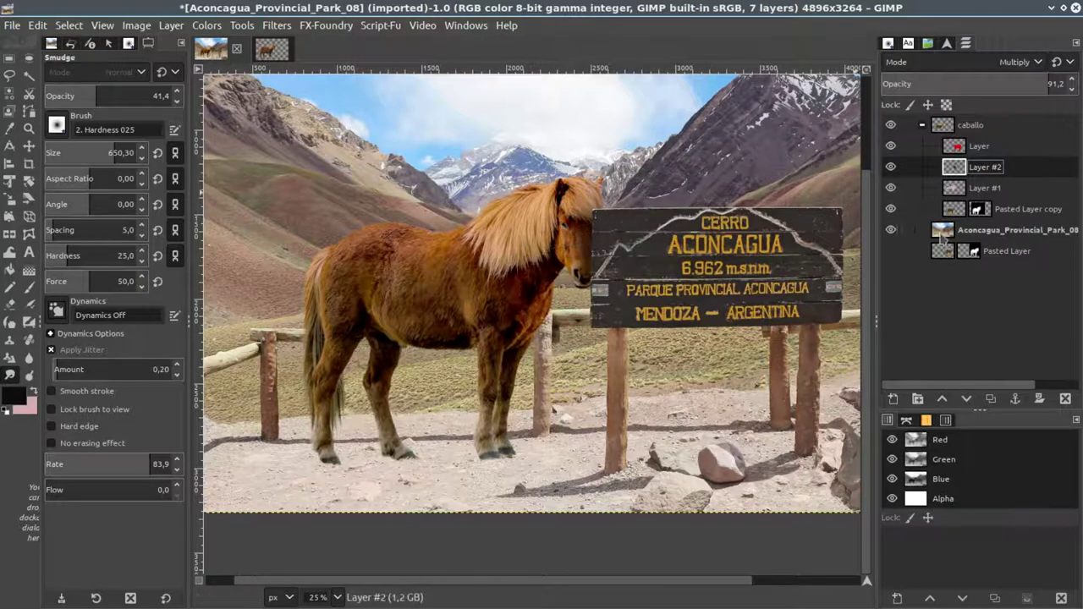
click(960, 211)
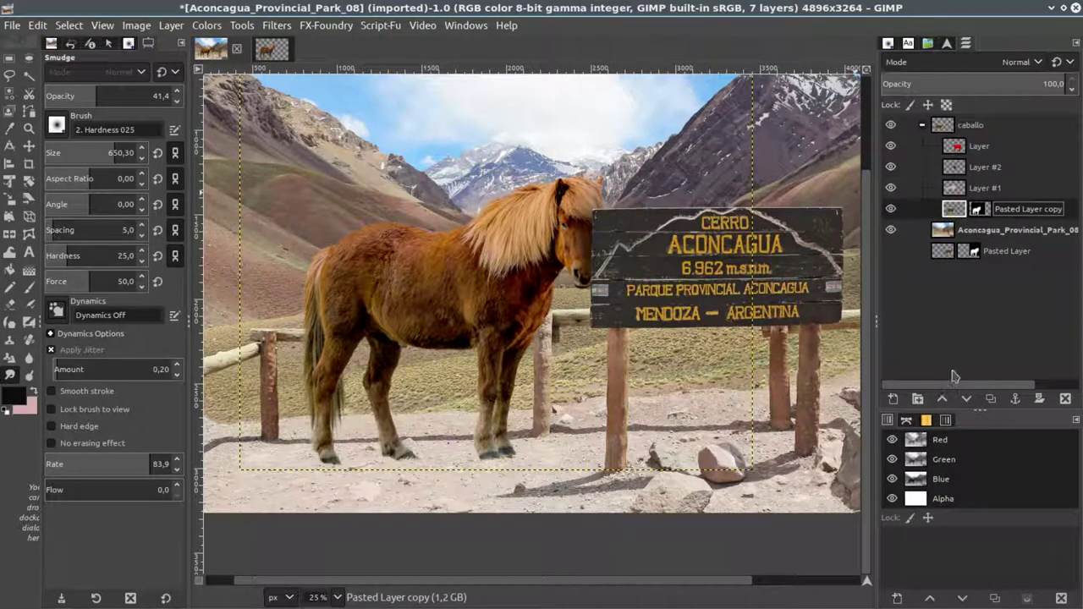
click(944, 252)
Duplicate the Pasted Layer and apply the copy's layer mask.
click(991, 399)
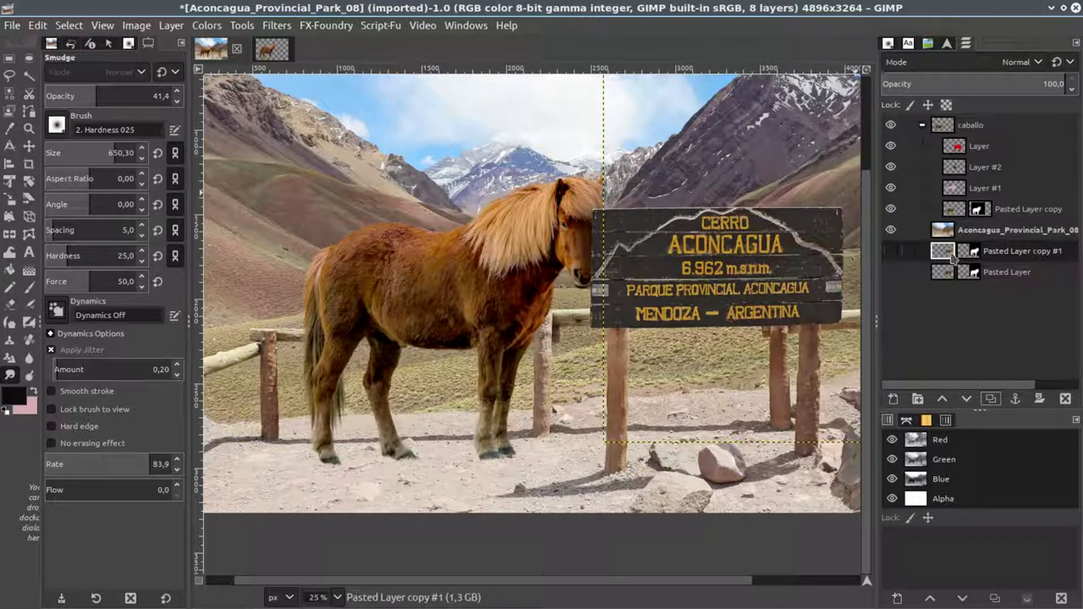
click(970, 252)
right_click(974, 258)
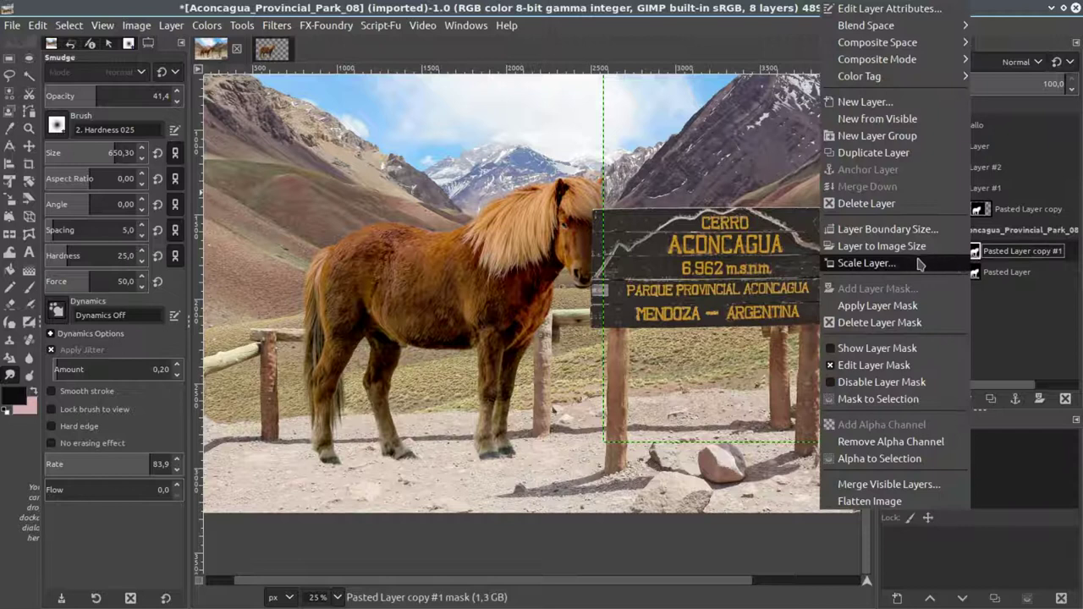
click(878, 306)
Place the mask-free copy above the park photo, show it, and move it left beside the sign.
drag(938, 255, 940, 229)
click(891, 125)
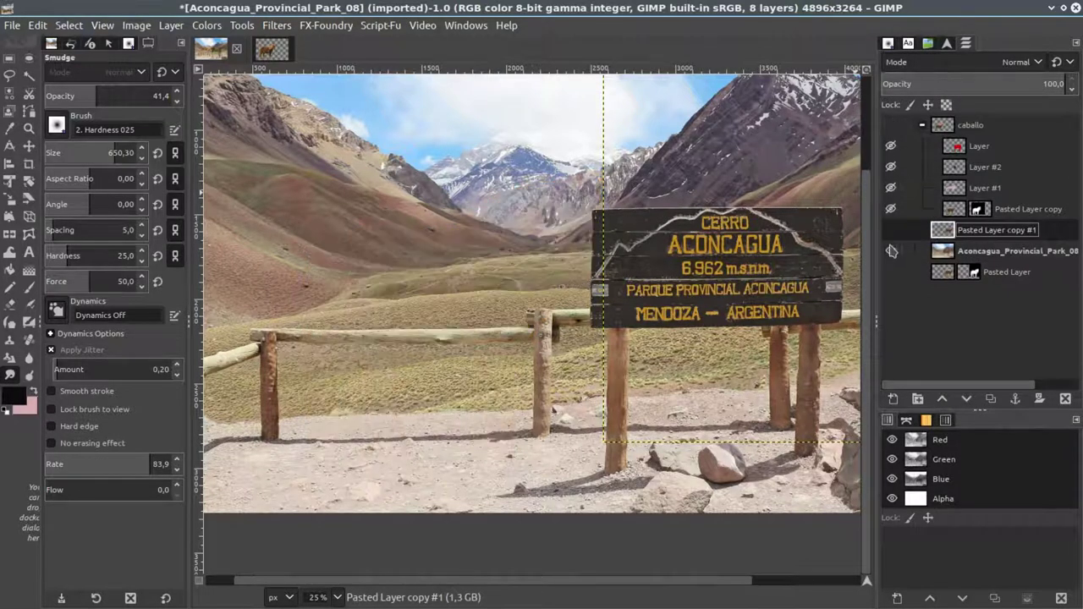
click(897, 230)
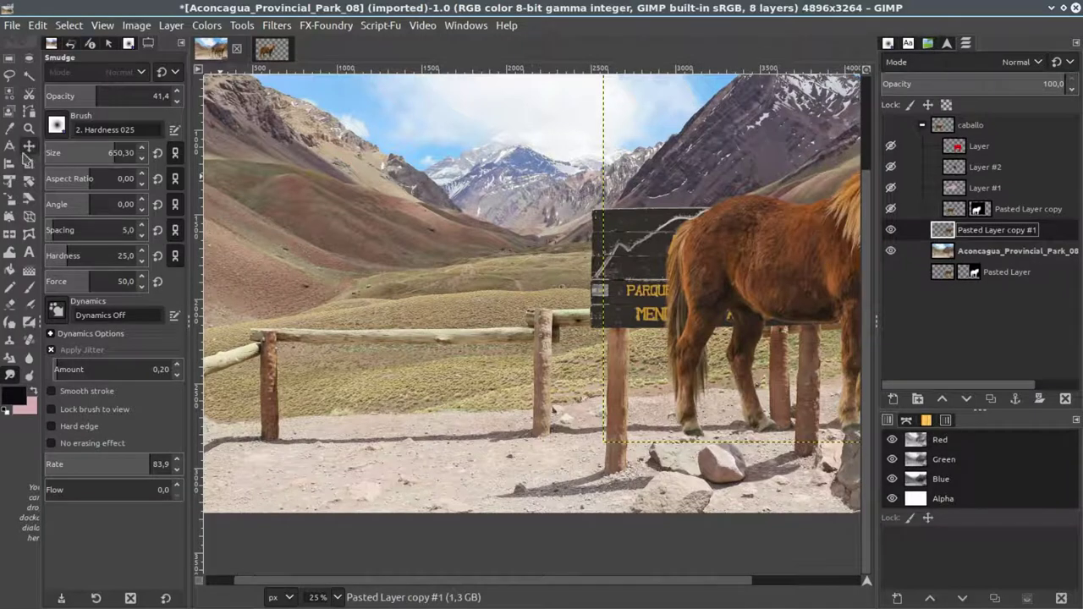
click(29, 145)
mouse_move(750, 274)
mouse_down()
mouse_move(370, 309)
mouse_move(387, 326)
mouse_up()
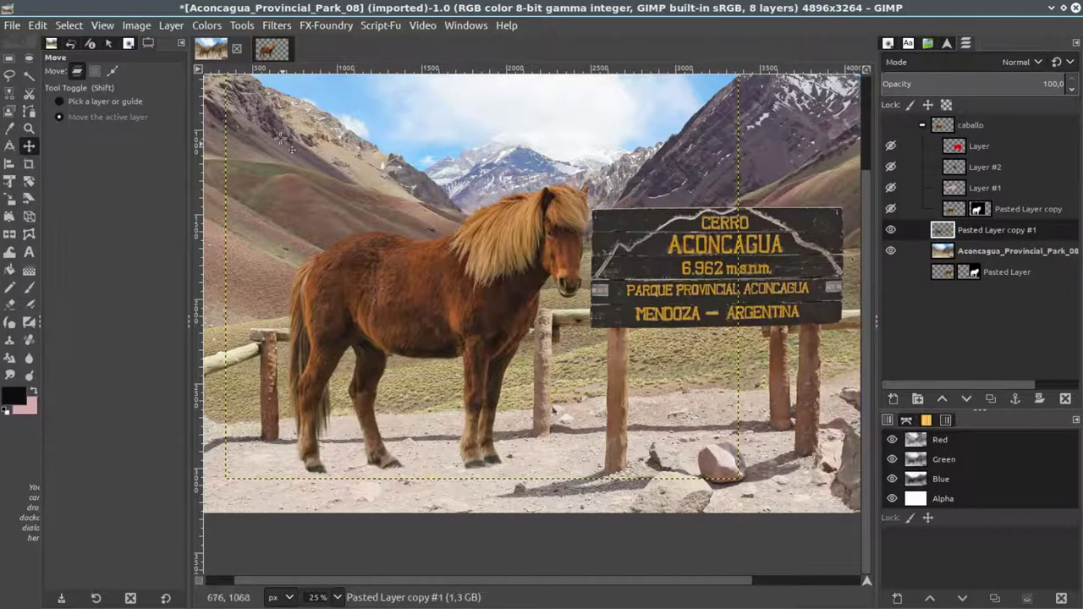
Apply Brightness-Contrast to the horse copy with Contrast -127 and lowered brightness.
click(208, 26)
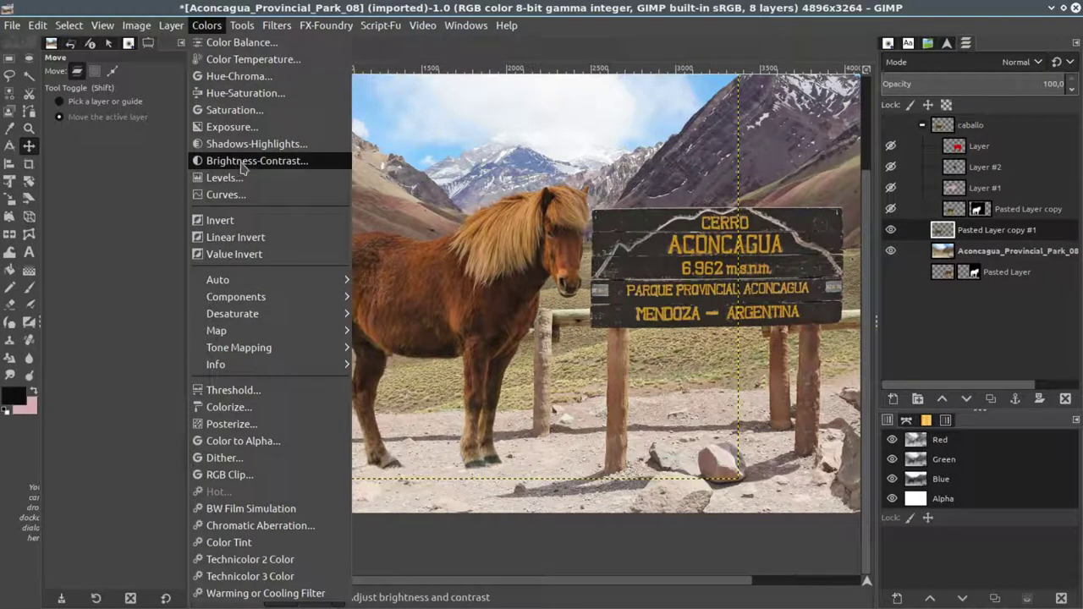
click(243, 161)
drag(207, 235, 7, 234)
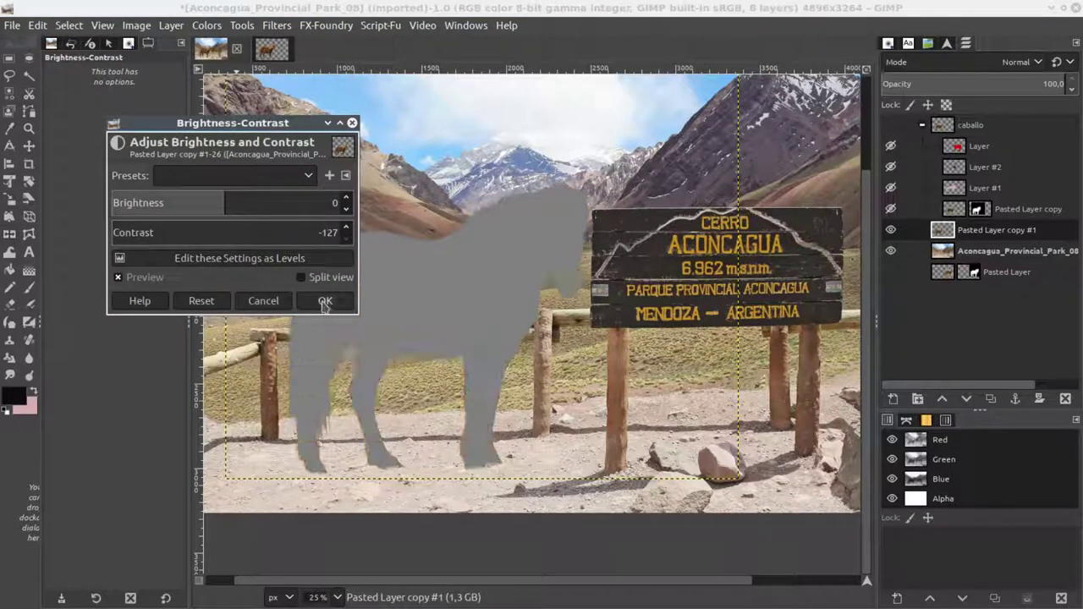
drag(182, 209, 123, 203)
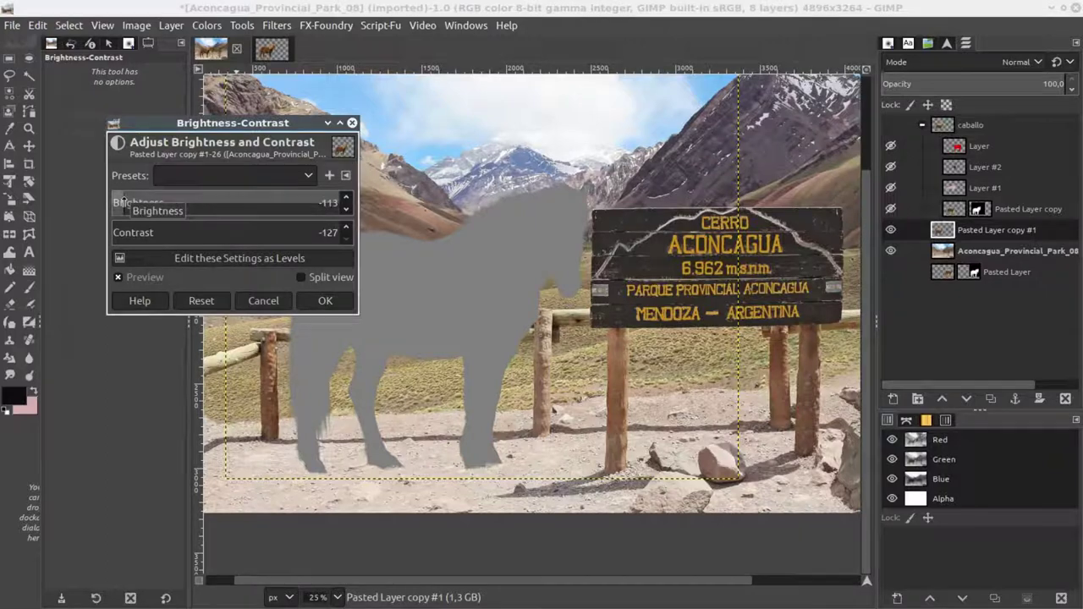
click(325, 302)
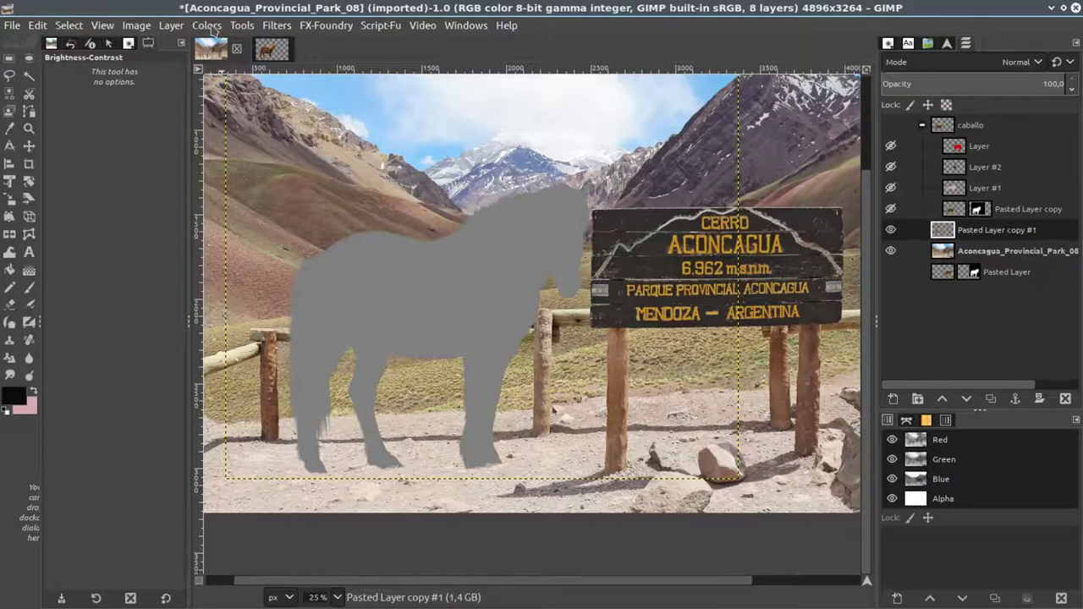
Apply Brightness-Contrast again with Brightness -127 for a dark grey silhouette.
click(209, 26)
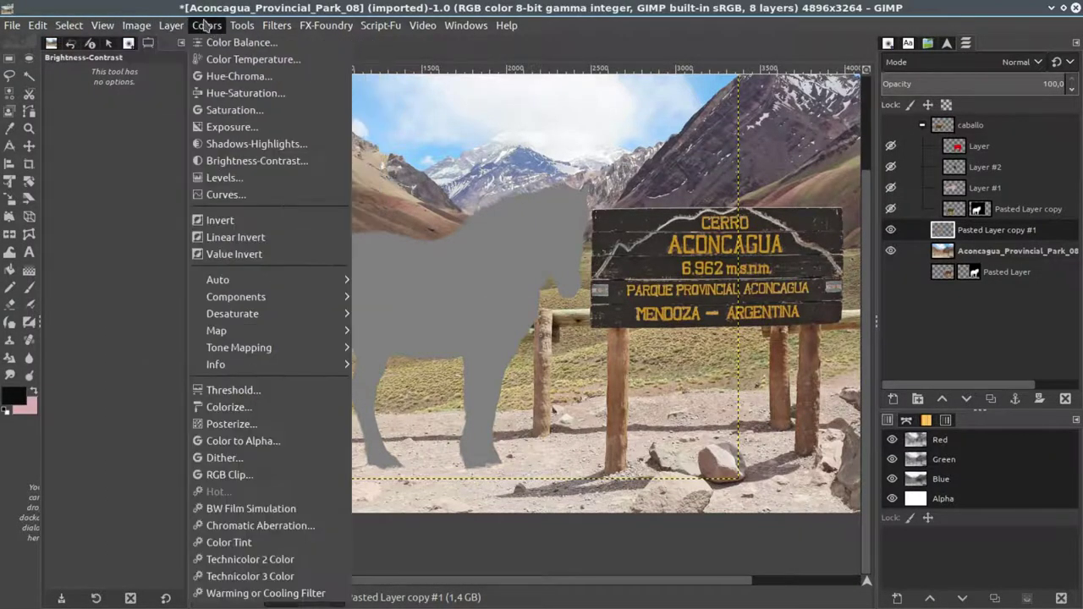
click(254, 161)
drag(195, 203, 111, 202)
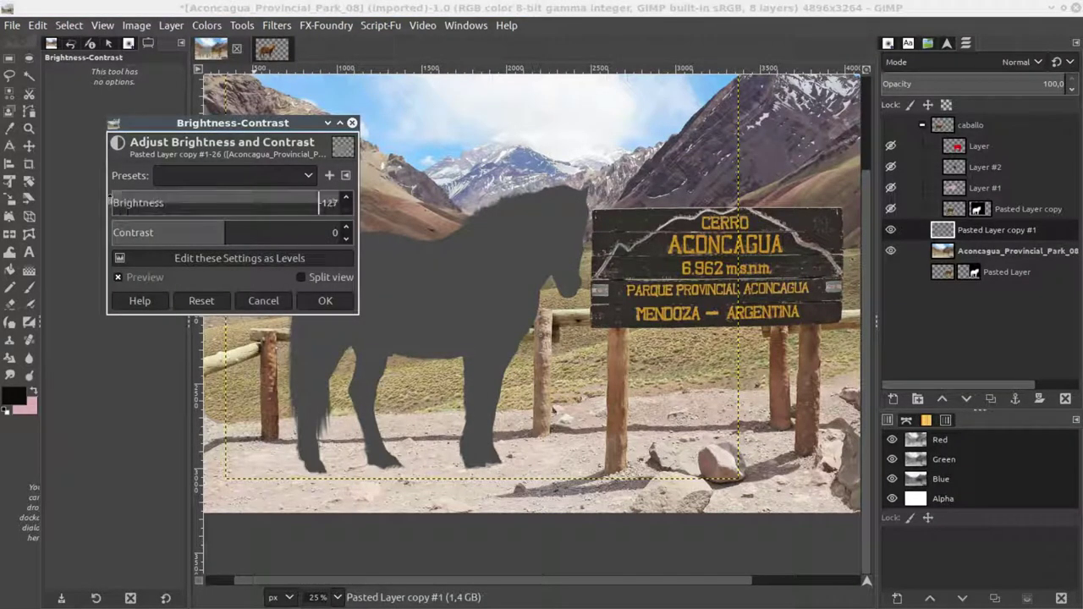
click(325, 302)
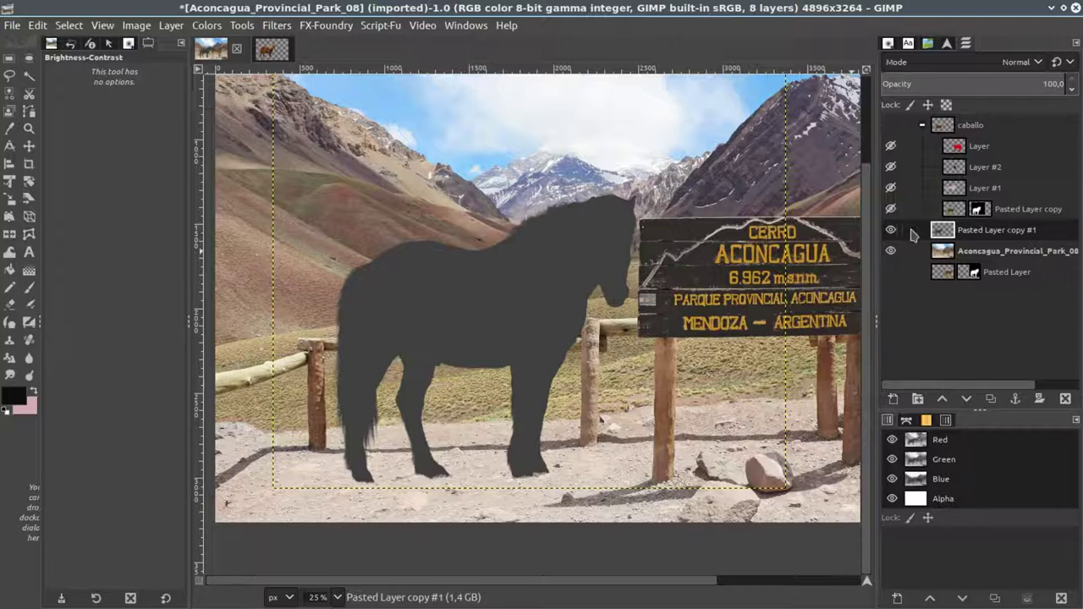
Draw a rectangular selection snugly around the dark horse silhouette.
click(891, 126)
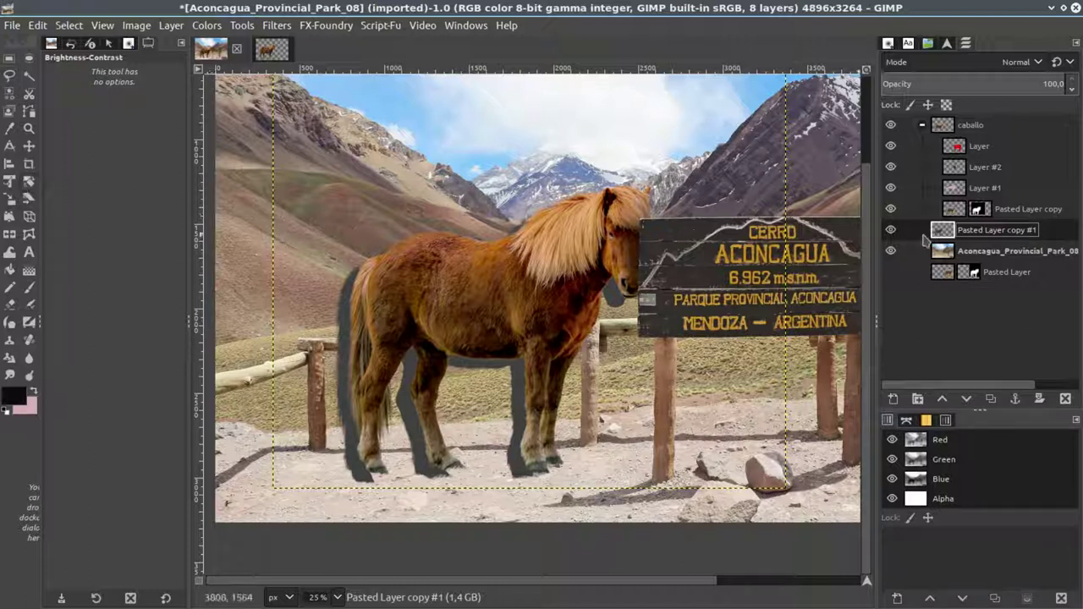
click(891, 125)
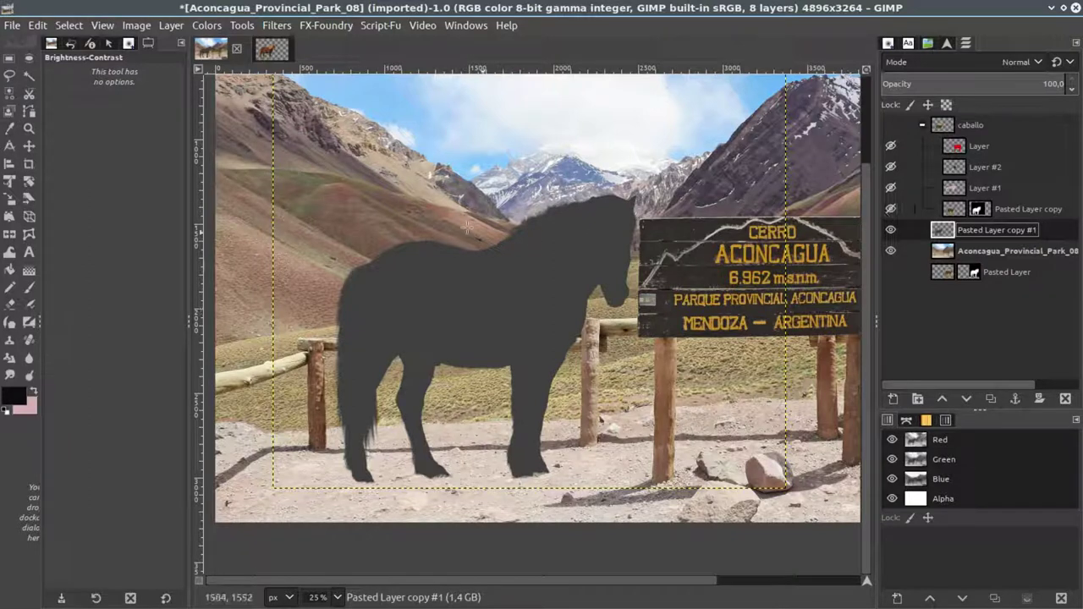
click(10, 57)
drag(314, 152, 635, 489)
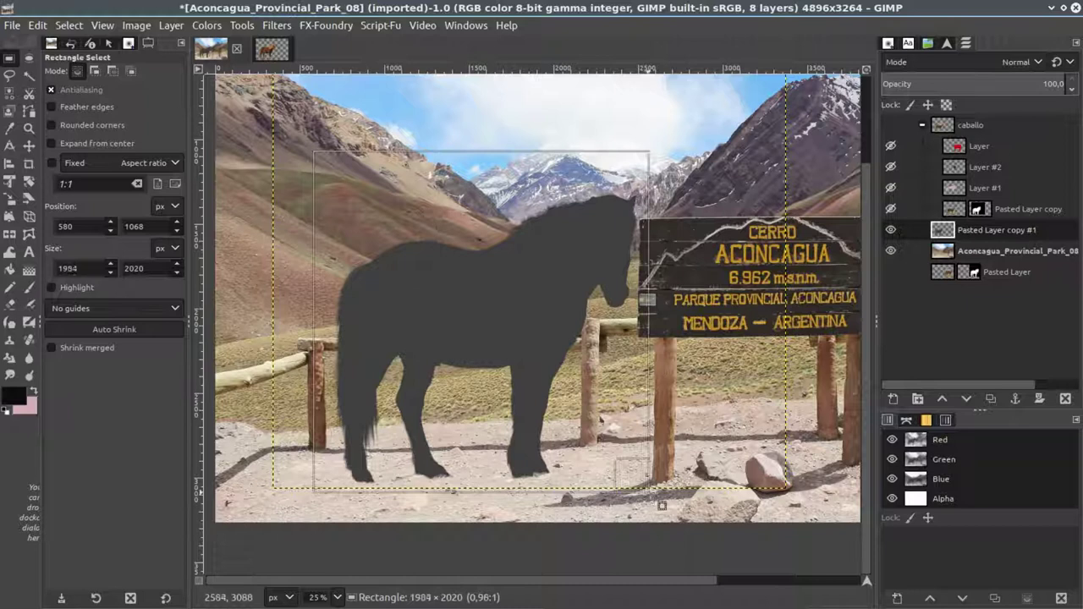
drag(645, 500, 652, 489)
drag(558, 153, 558, 183)
Crop the silhouette layer to the selection, then select none.
click(171, 25)
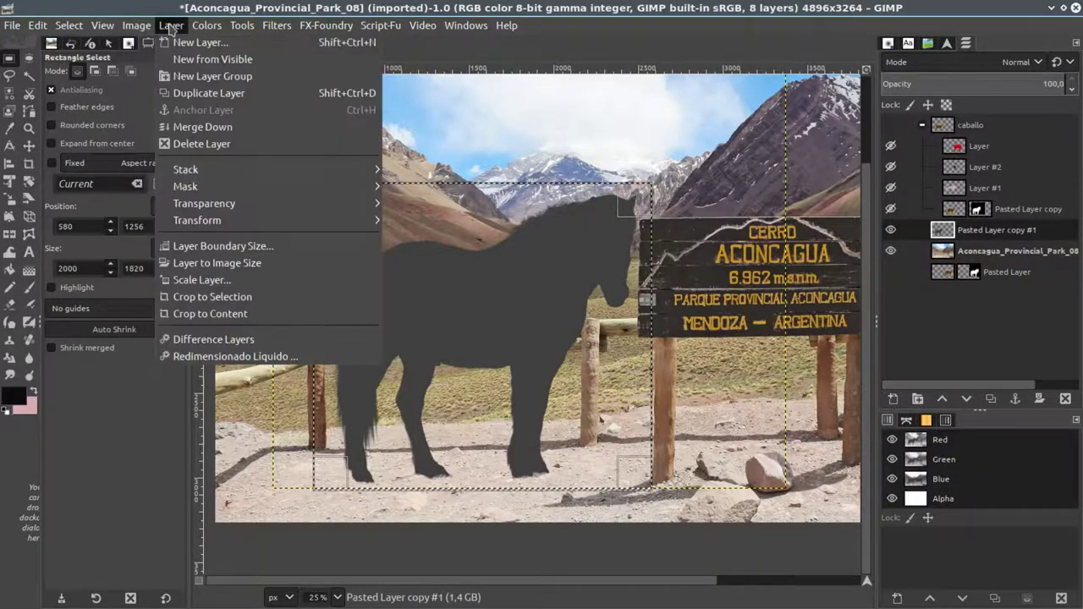
click(239, 301)
click(320, 531)
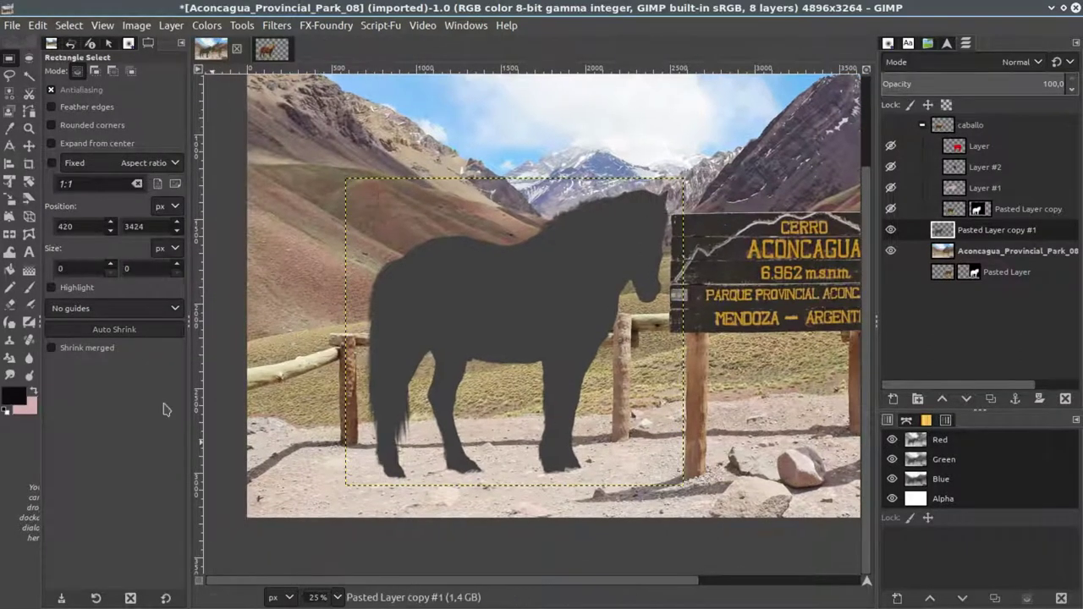
Start a Unified Transform on the silhouette and drag its top corners down toward the ground.
click(8, 182)
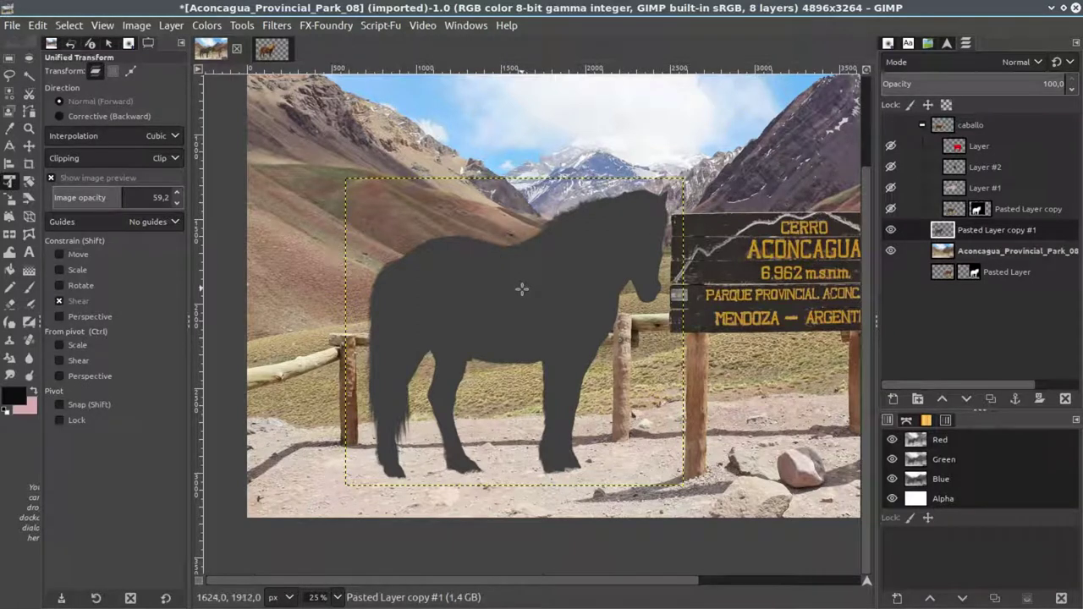
click(890, 125)
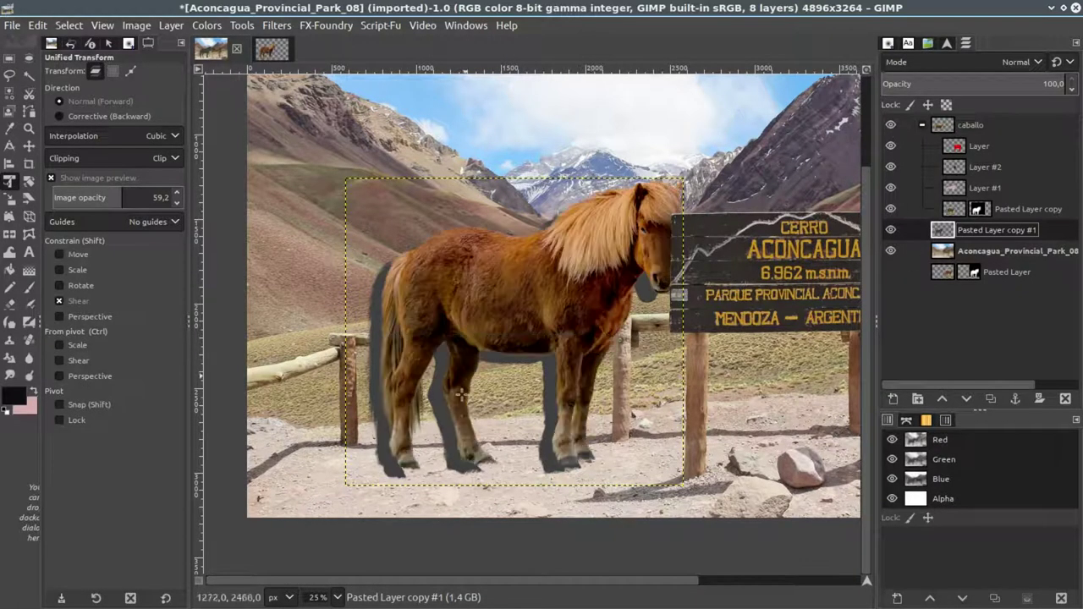
click(362, 286)
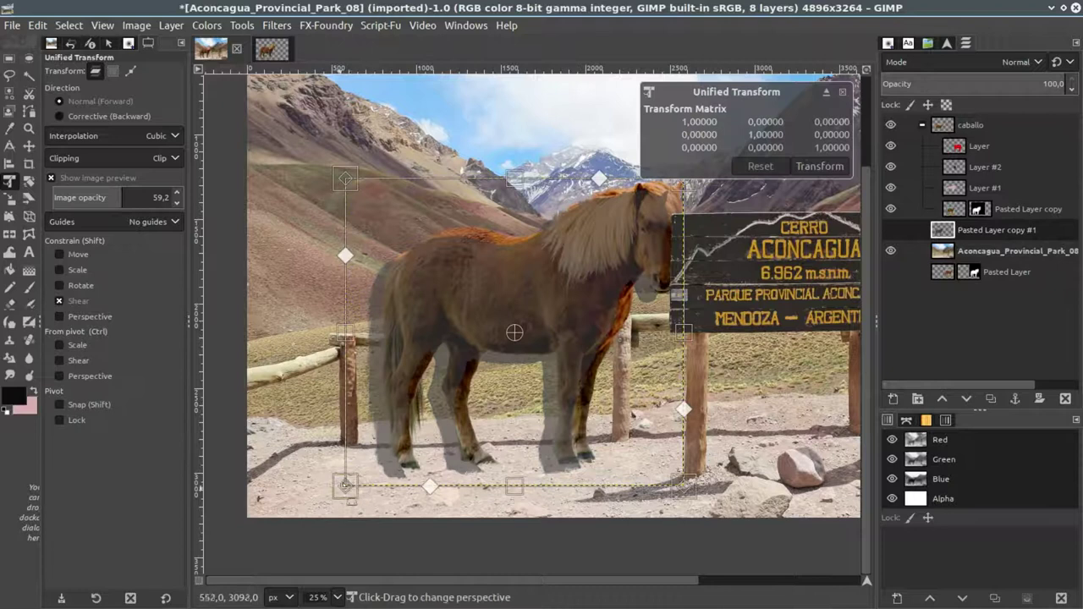
drag(358, 479, 364, 472)
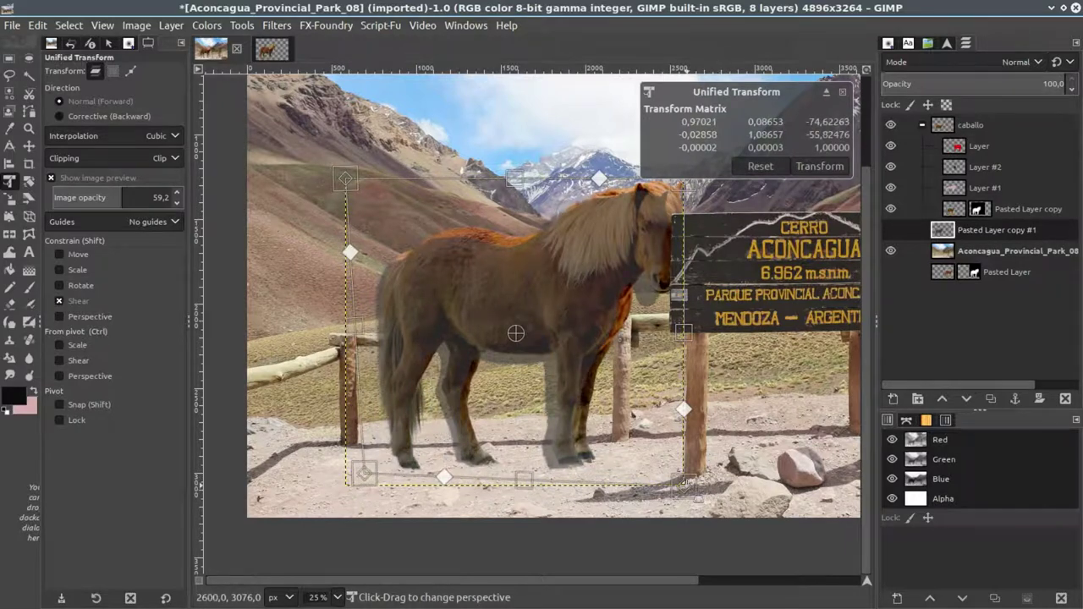
drag(686, 480, 682, 475)
scroll(559, 402, up, 2)
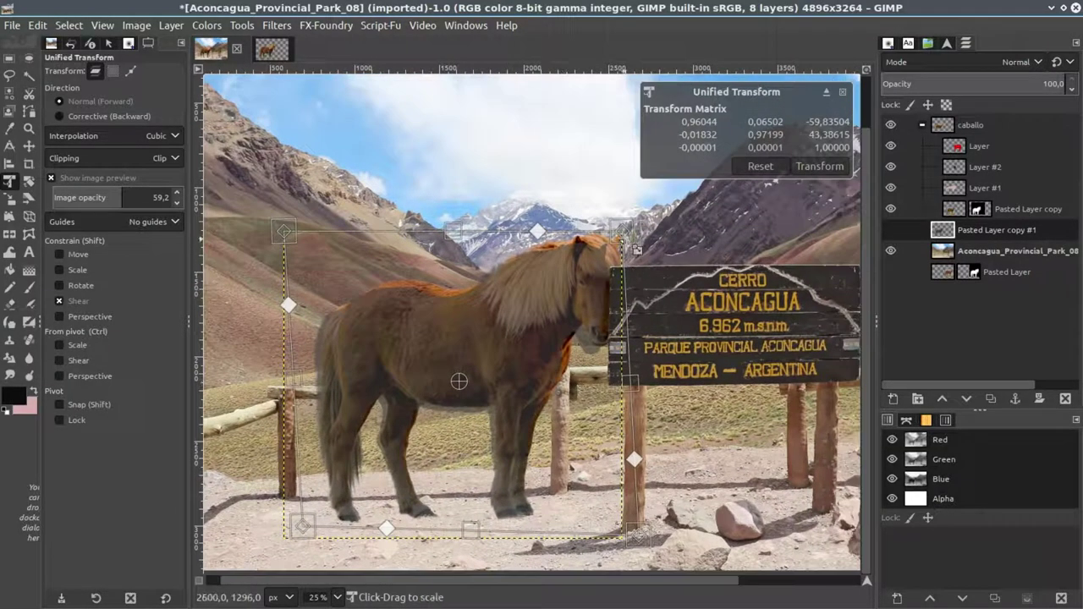
drag(621, 230, 325, 320)
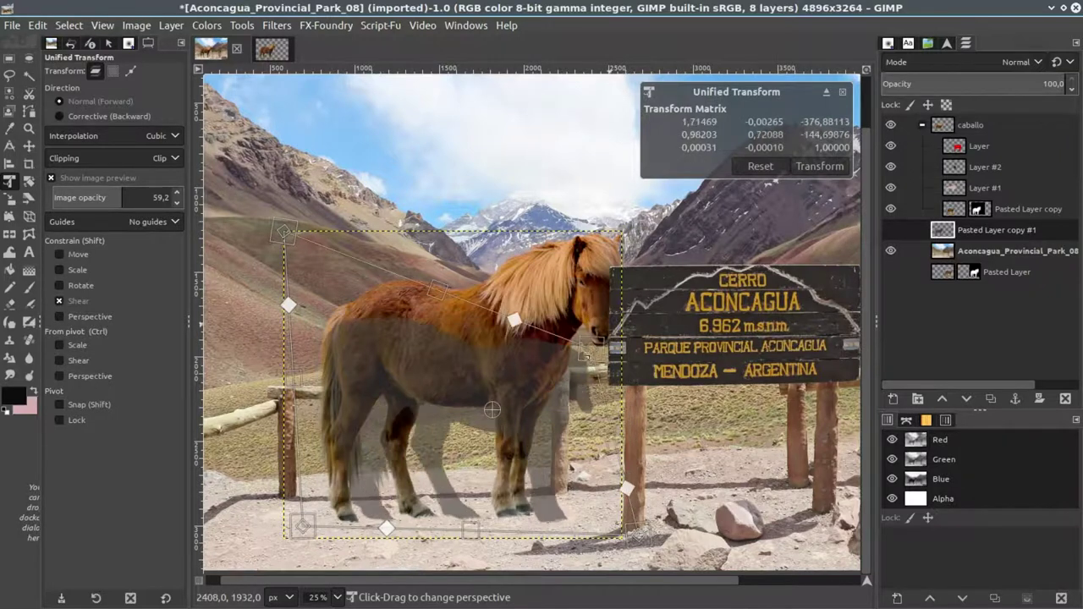
drag(277, 234, 618, 446)
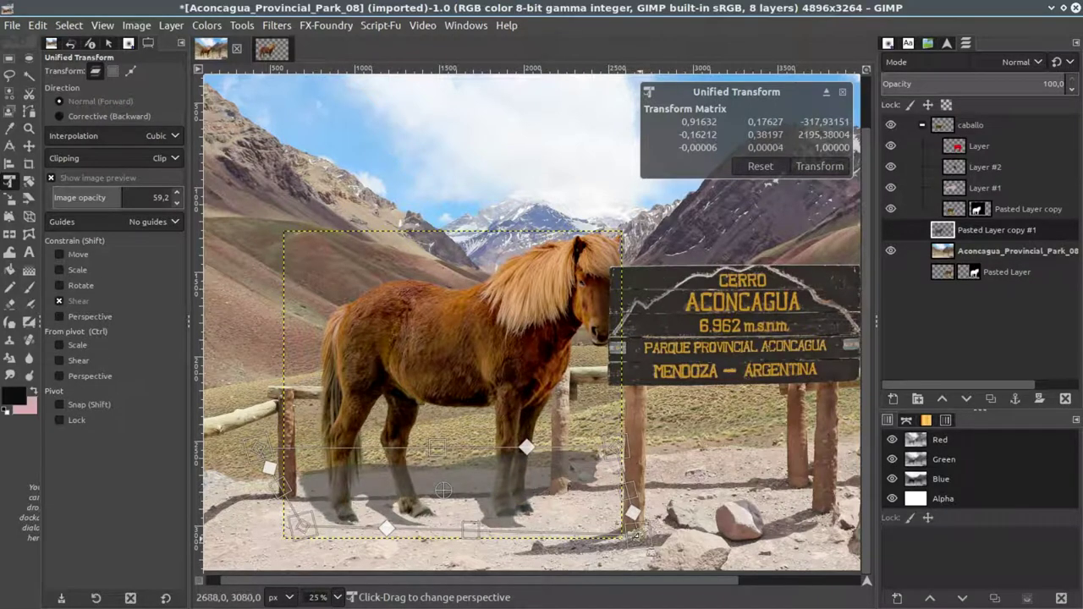
Fine-tune the shadow's corner handles around the hooves and apply the transform.
drag(637, 535, 584, 529)
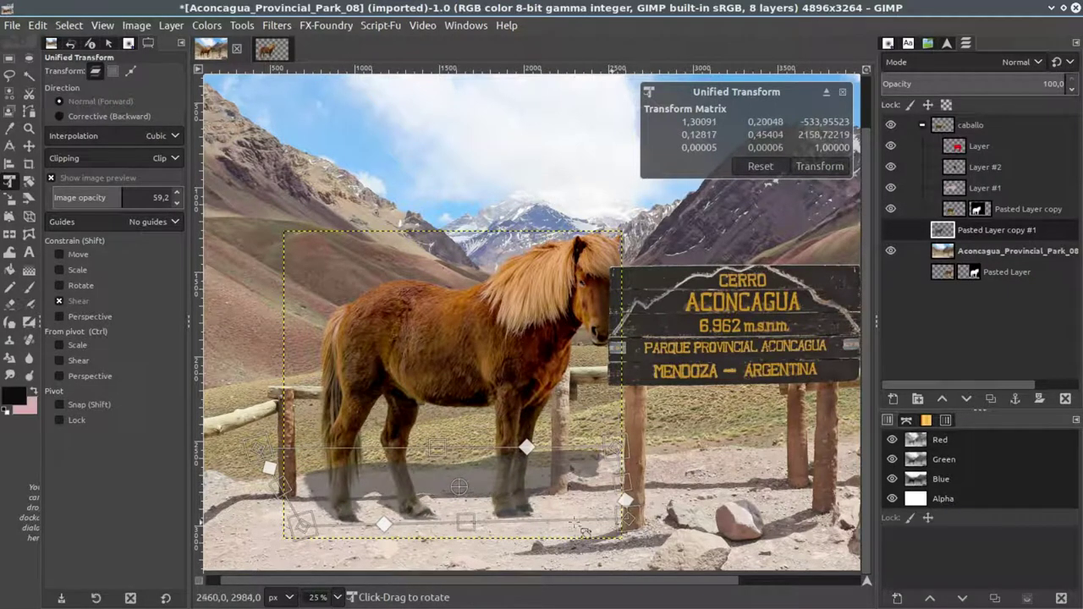
drag(615, 448, 611, 452)
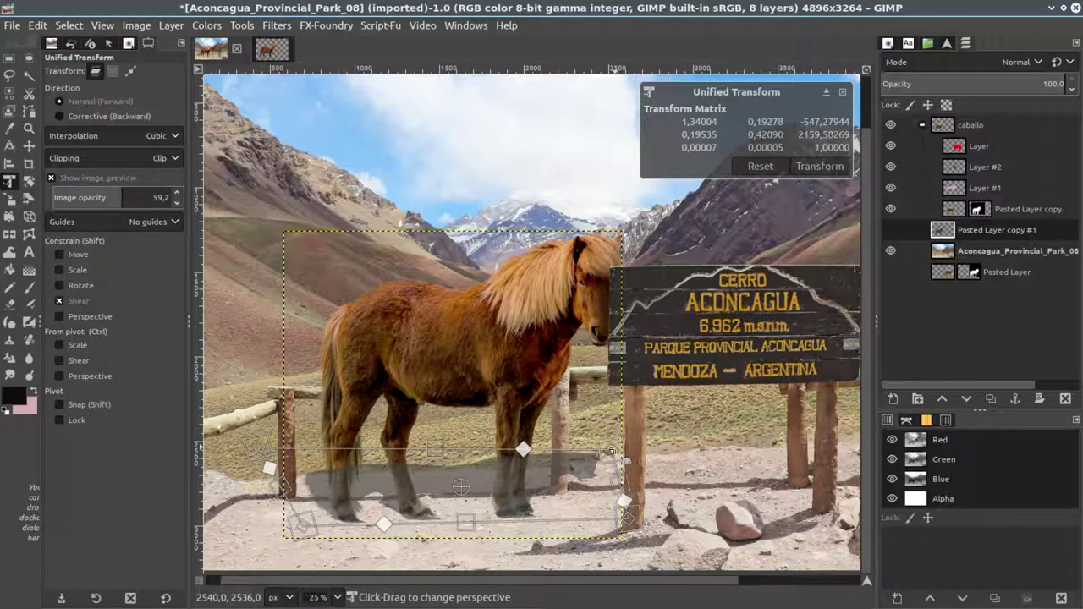
drag(611, 452, 606, 462)
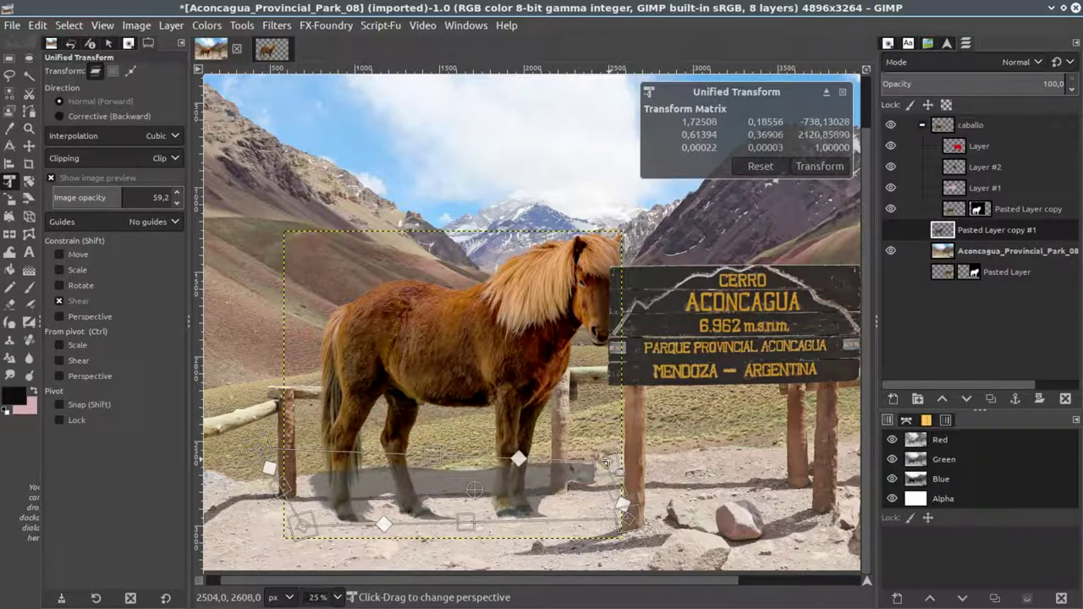
drag(625, 508, 607, 509)
drag(300, 527, 297, 527)
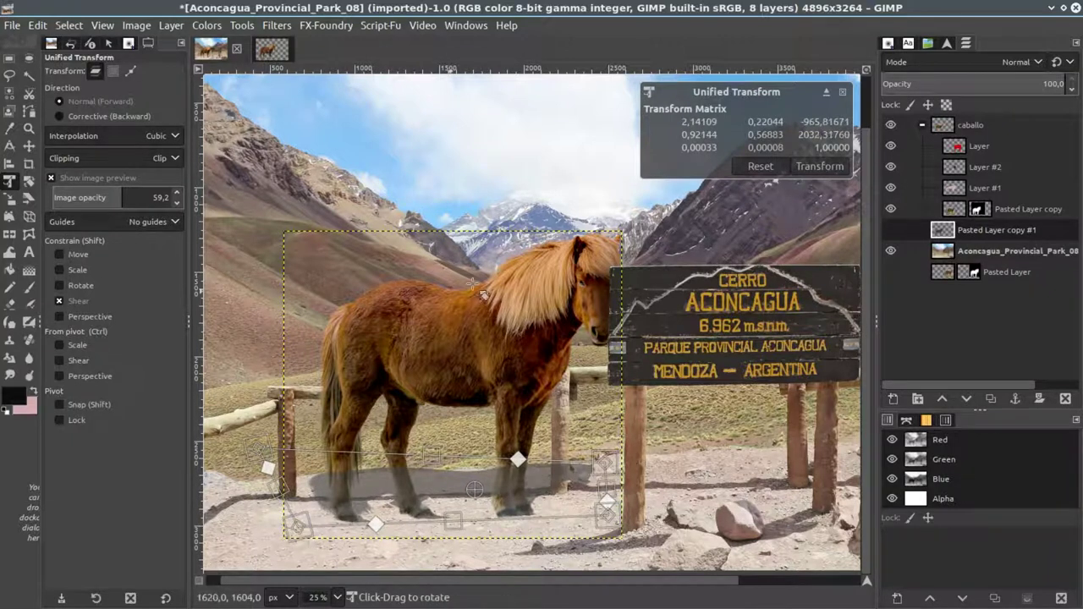
click(834, 169)
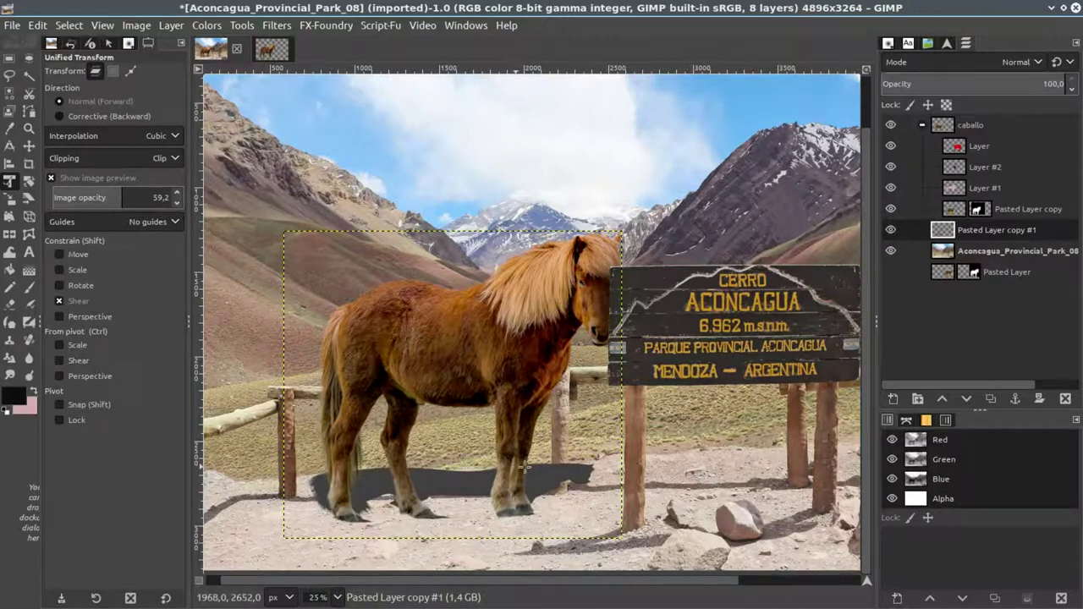
Set the shadow layer to Multiply mode at 89.3 opacity.
click(1016, 62)
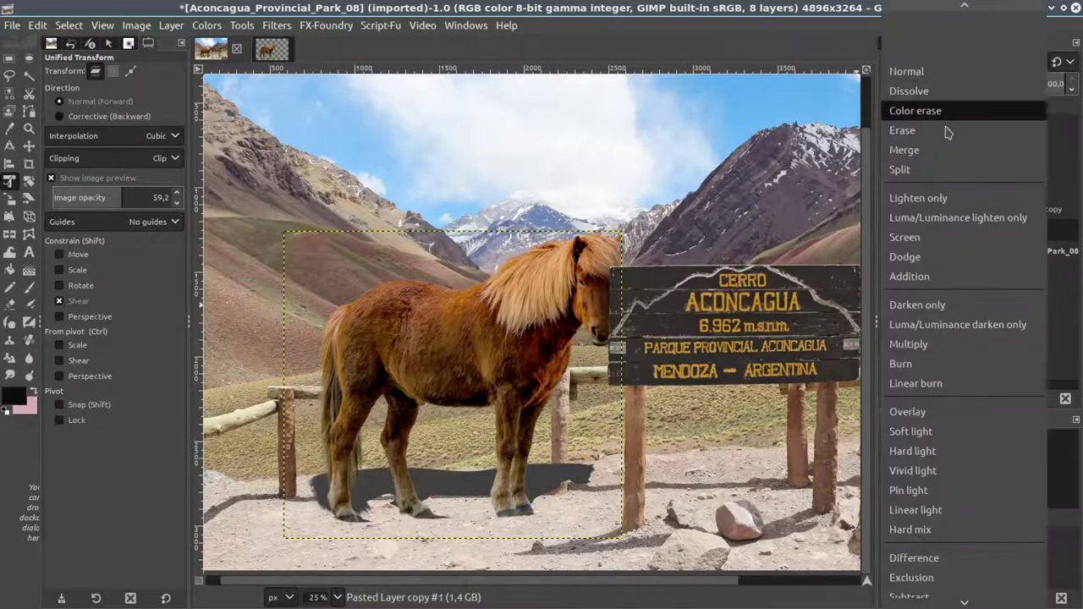
click(908, 344)
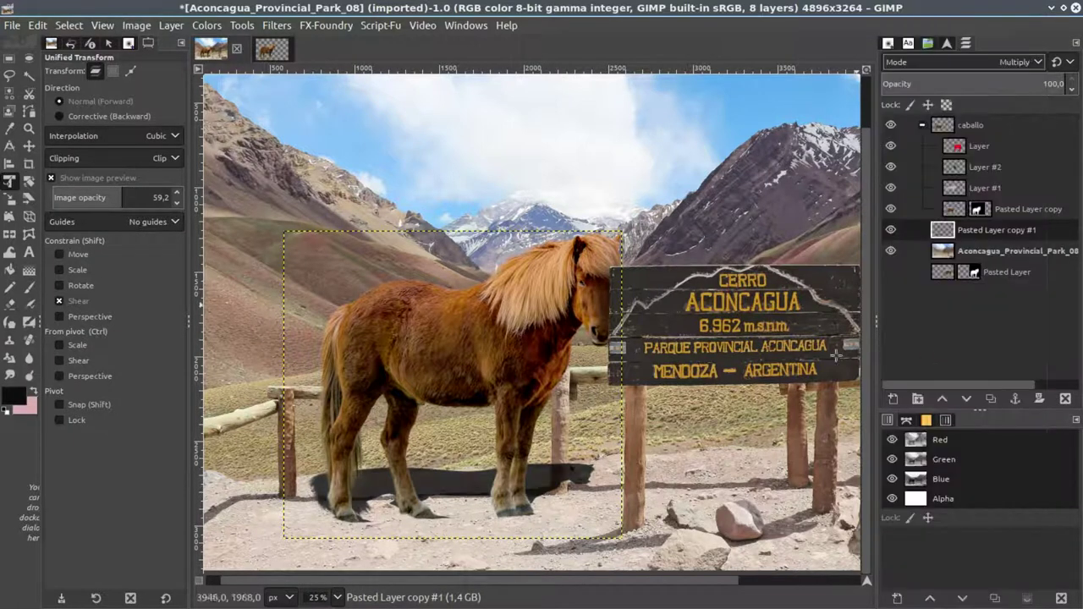
click(986, 86)
drag(984, 85, 1047, 88)
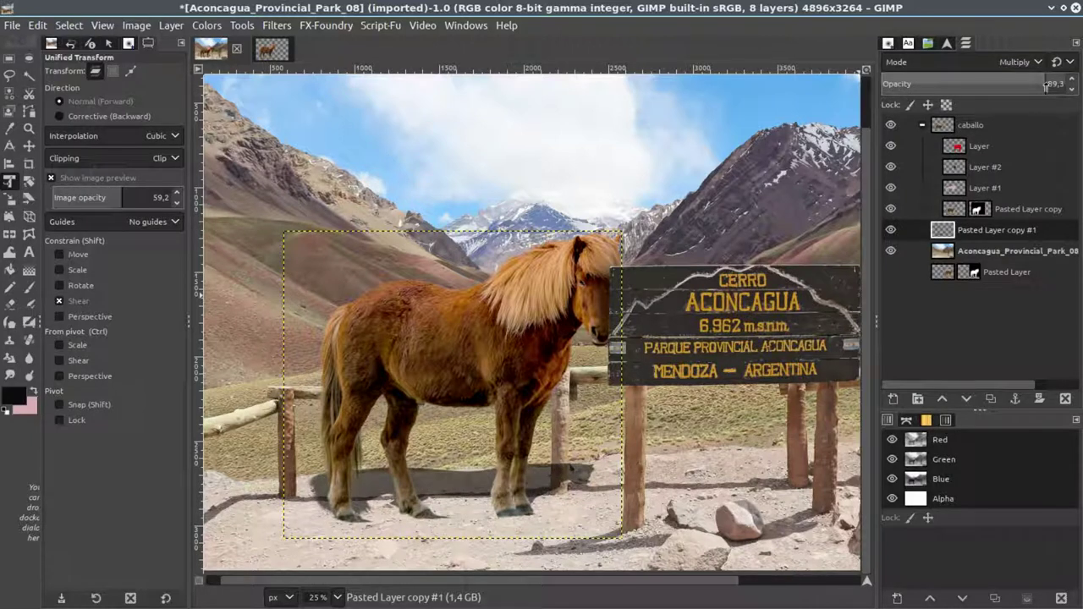
scroll(546, 477, down, 1)
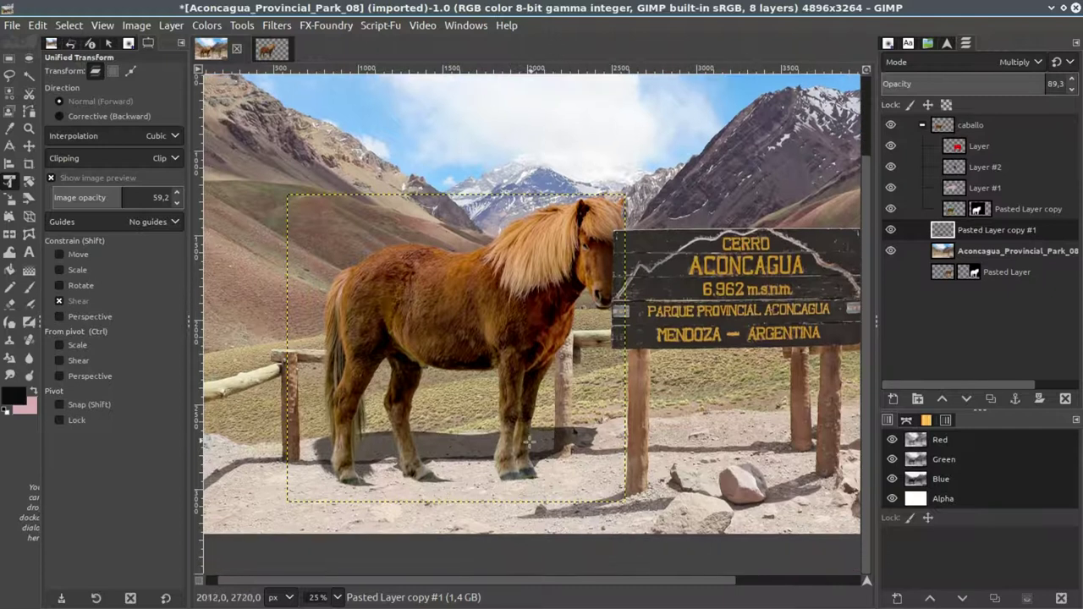
scroll(593, 424, up, 1)
scroll(762, 339, up, 1)
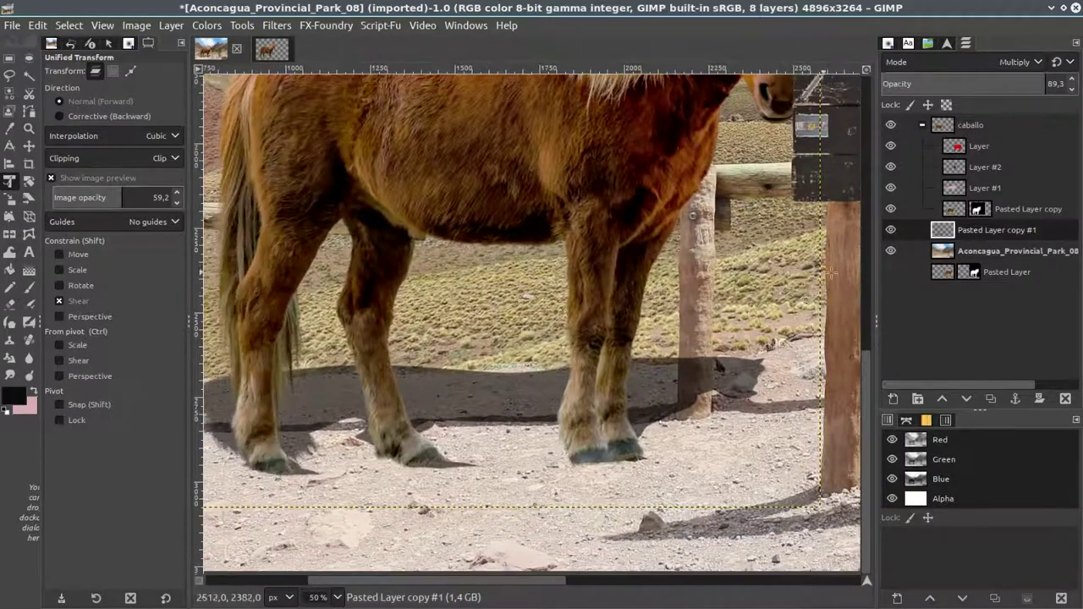
Collapse and hide the caballo group, then add a new layer group.
click(924, 124)
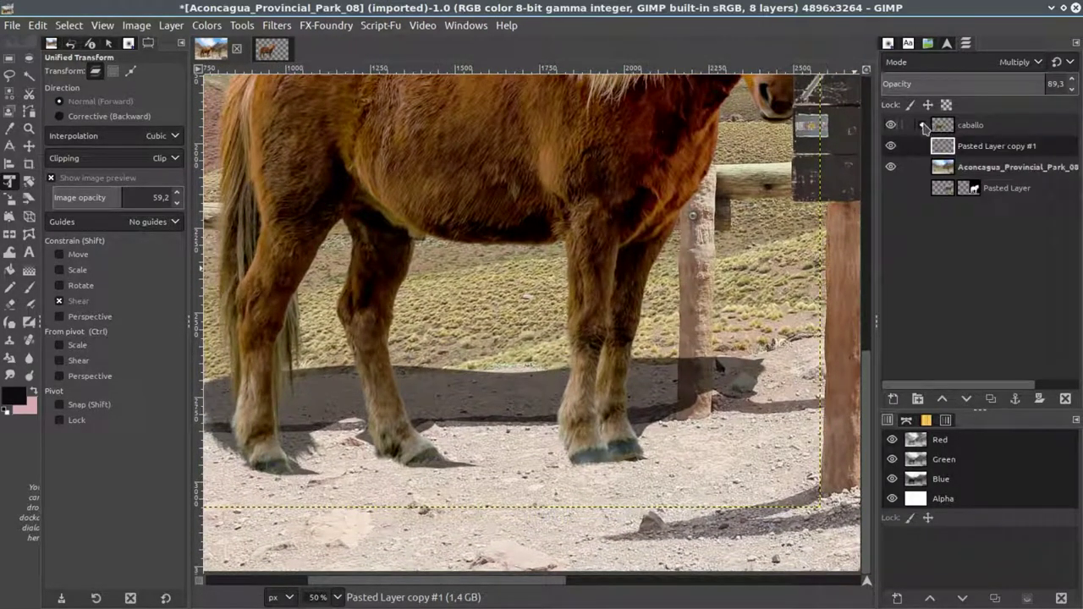
click(891, 124)
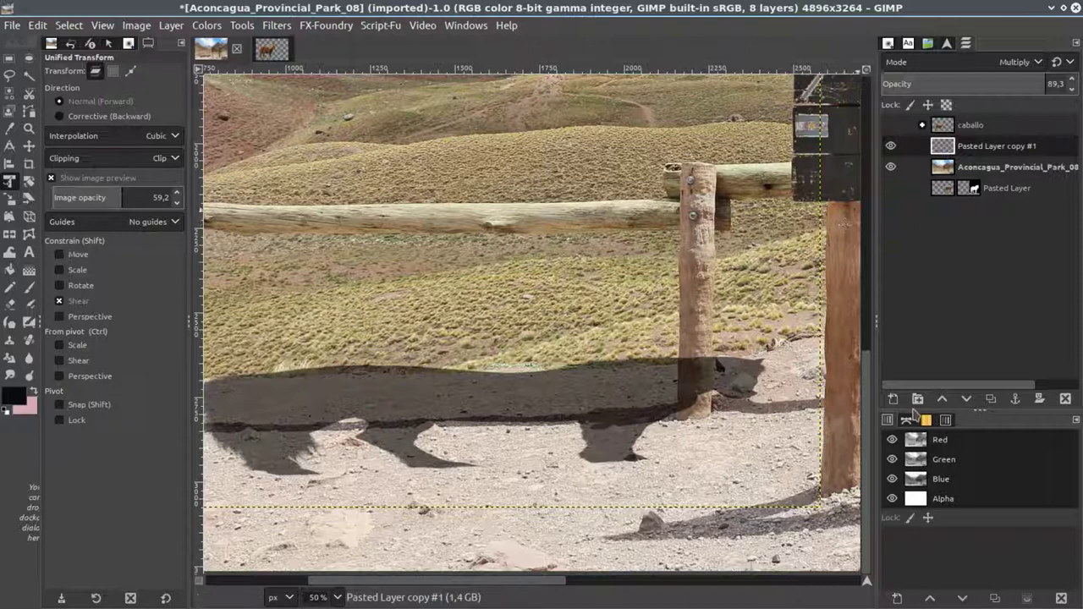
click(918, 399)
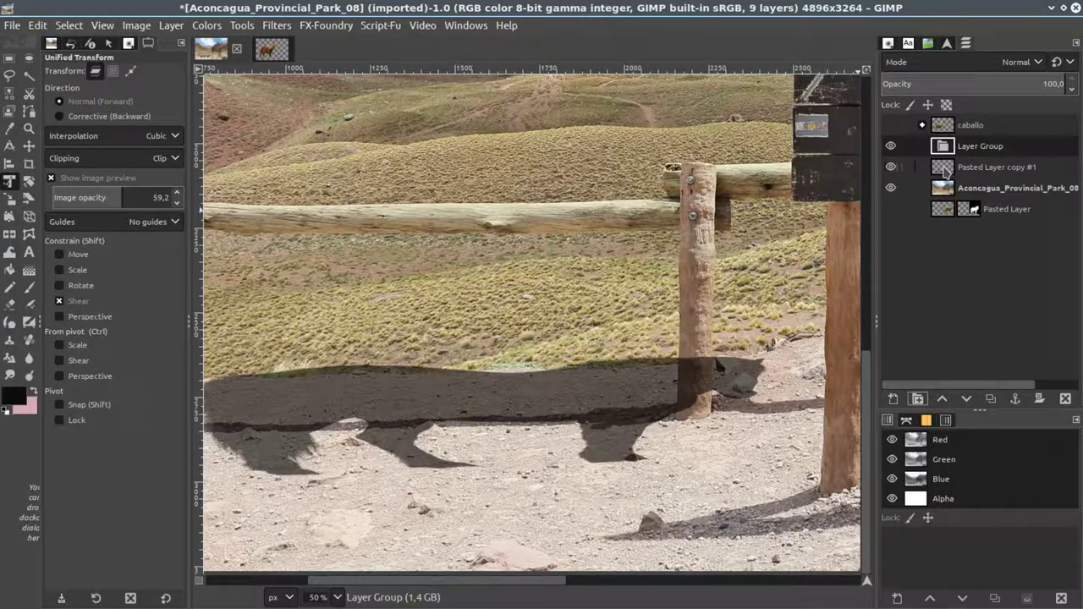
Leave the shadow layer at Normal and set the new Layer Group to Multiply.
click(945, 167)
click(961, 62)
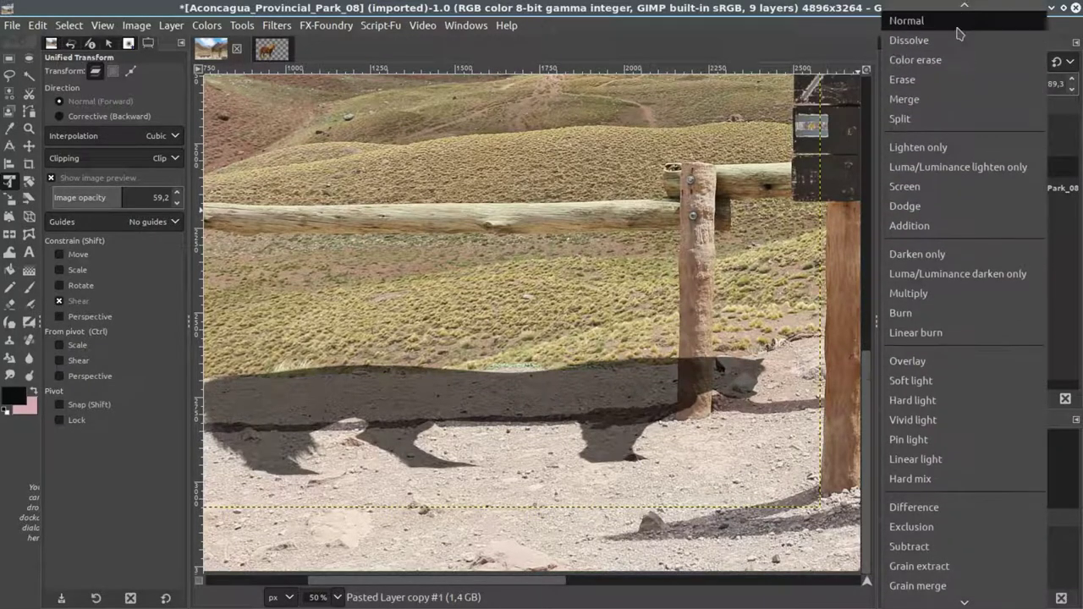
click(959, 33)
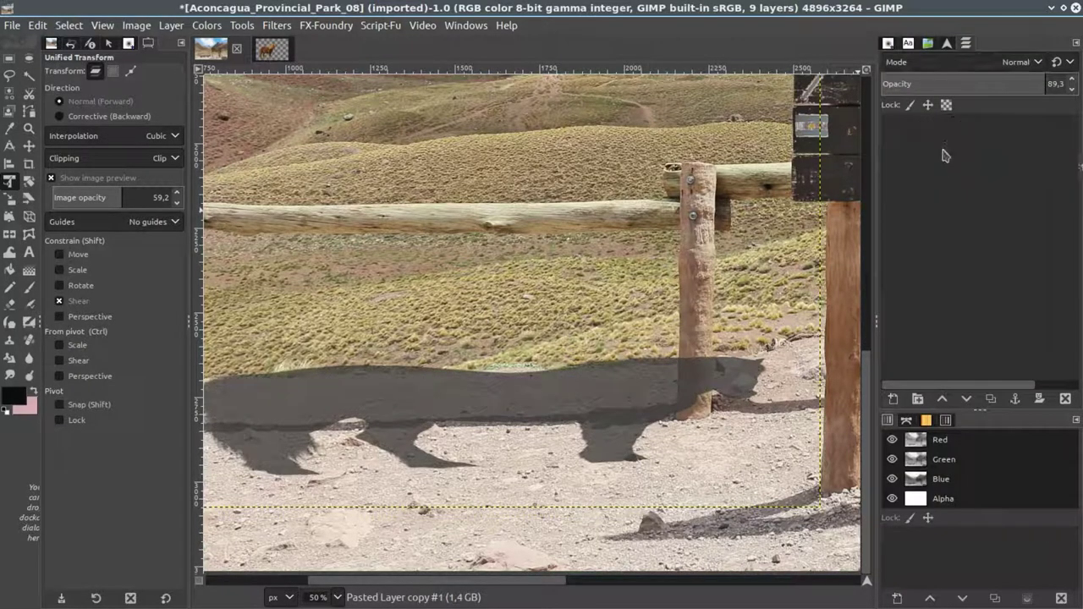
click(948, 139)
click(957, 62)
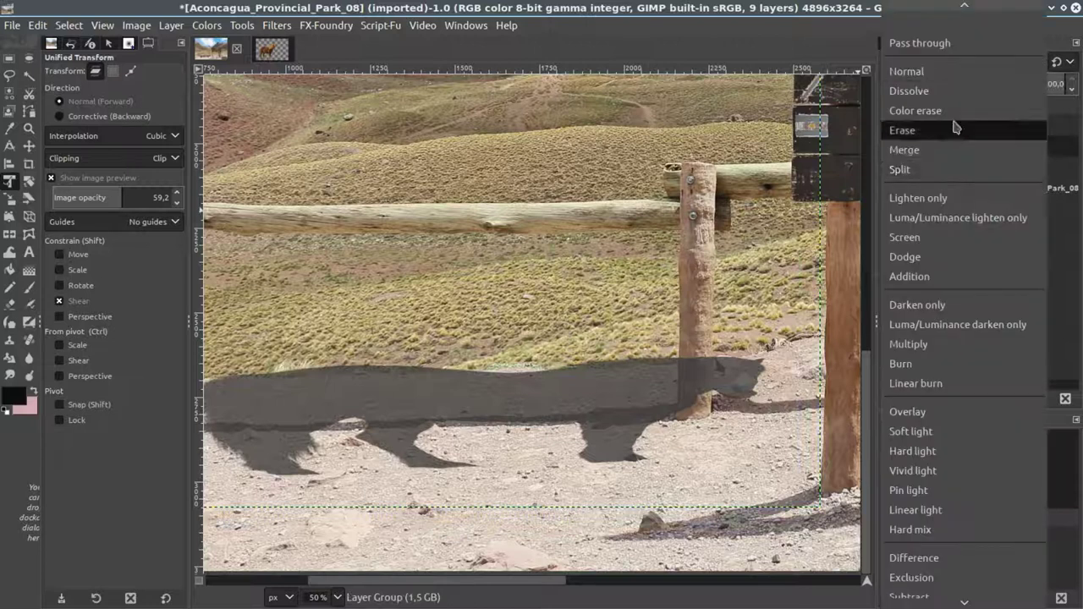
click(932, 344)
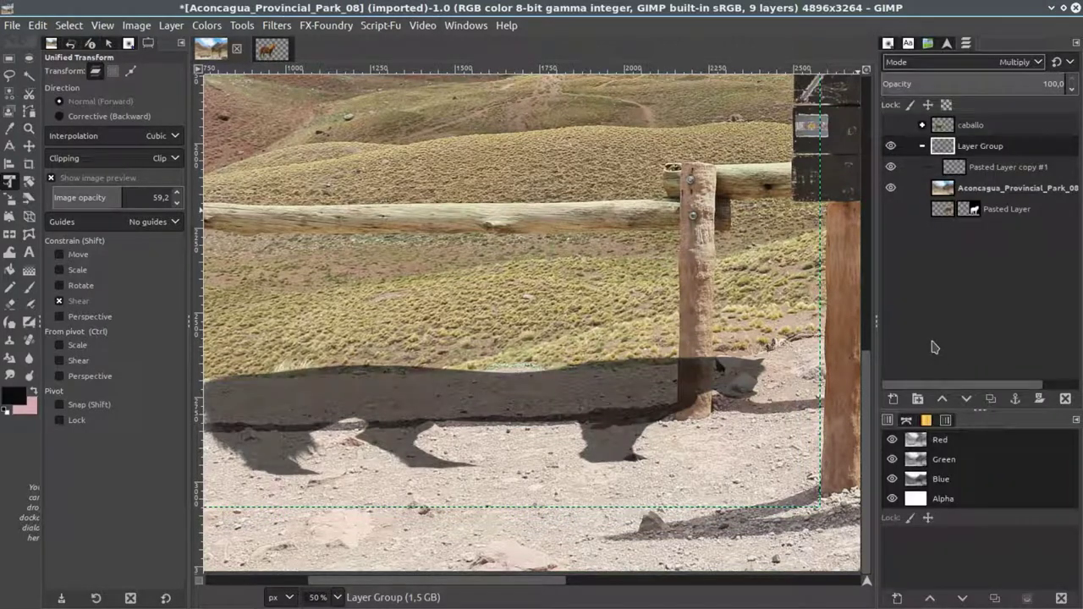
Add transparent Layer #3 above the shadow in Erase mode, with swapped colours and the Paintbrush.
click(957, 173)
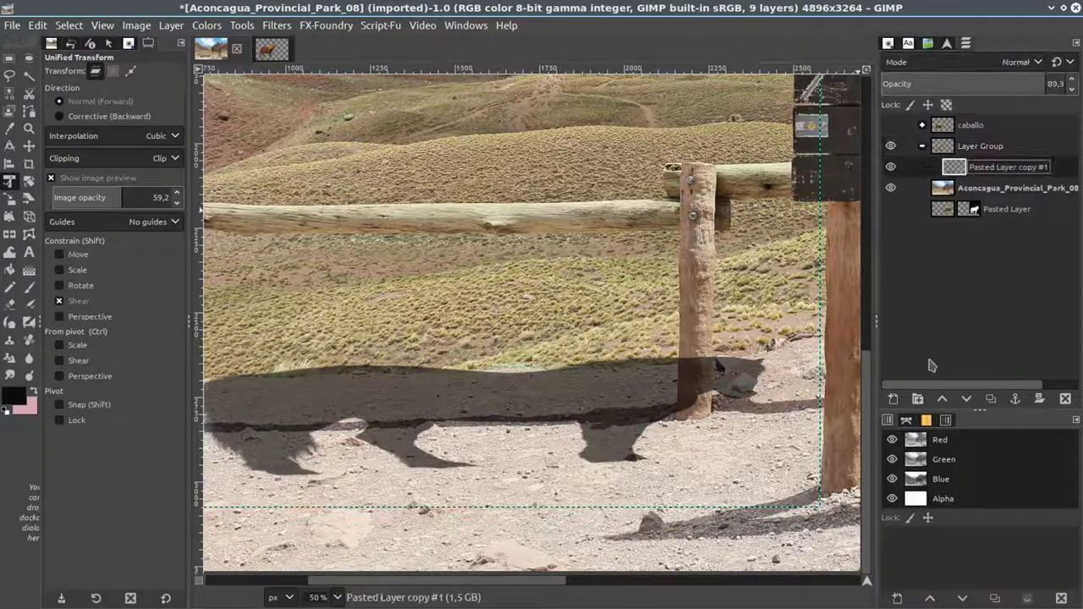
click(891, 405)
click(1045, 581)
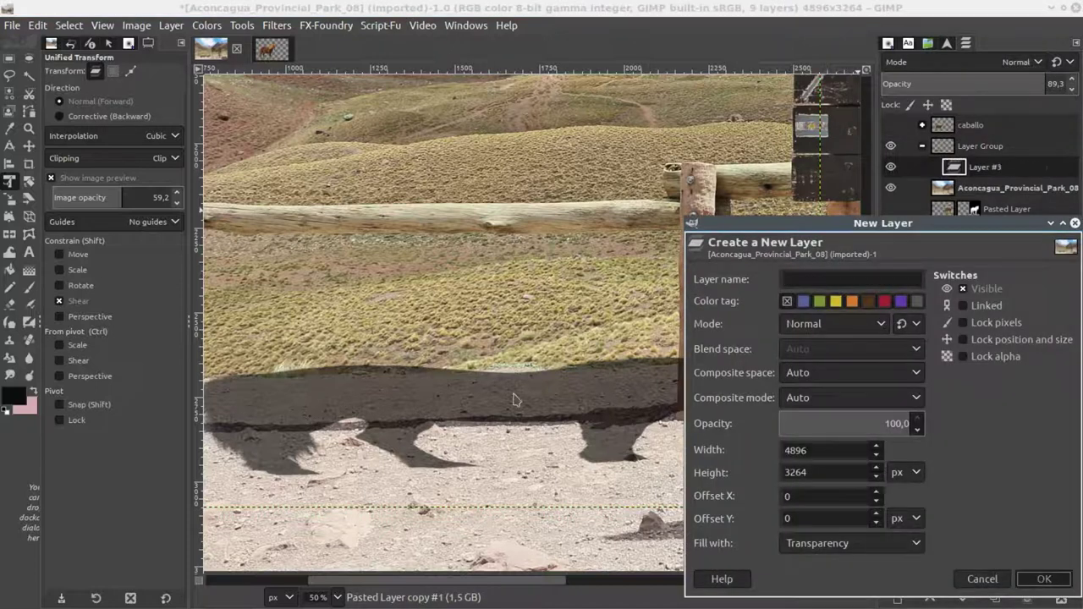
click(34, 391)
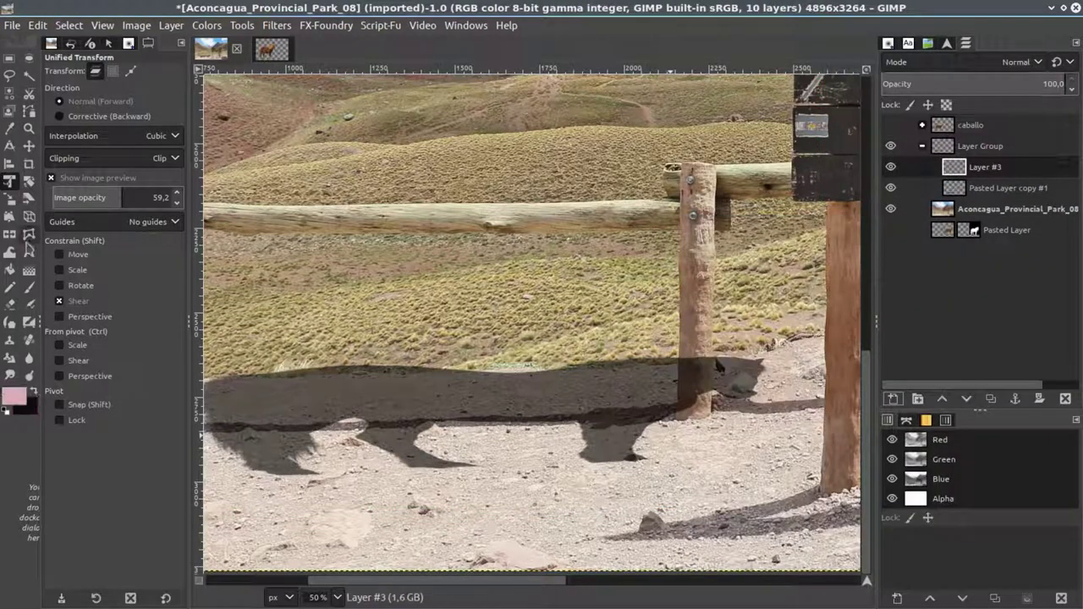
click(30, 289)
click(1015, 62)
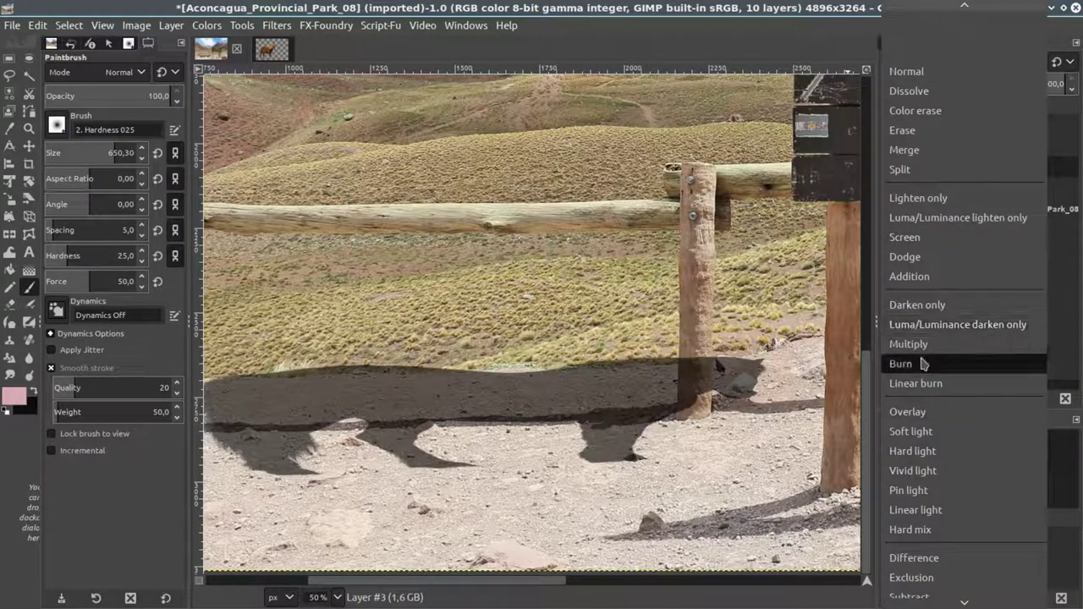
click(927, 131)
With a Hardness 050 brush, erase the shadow off the fence post.
scroll(717, 396, up, 3)
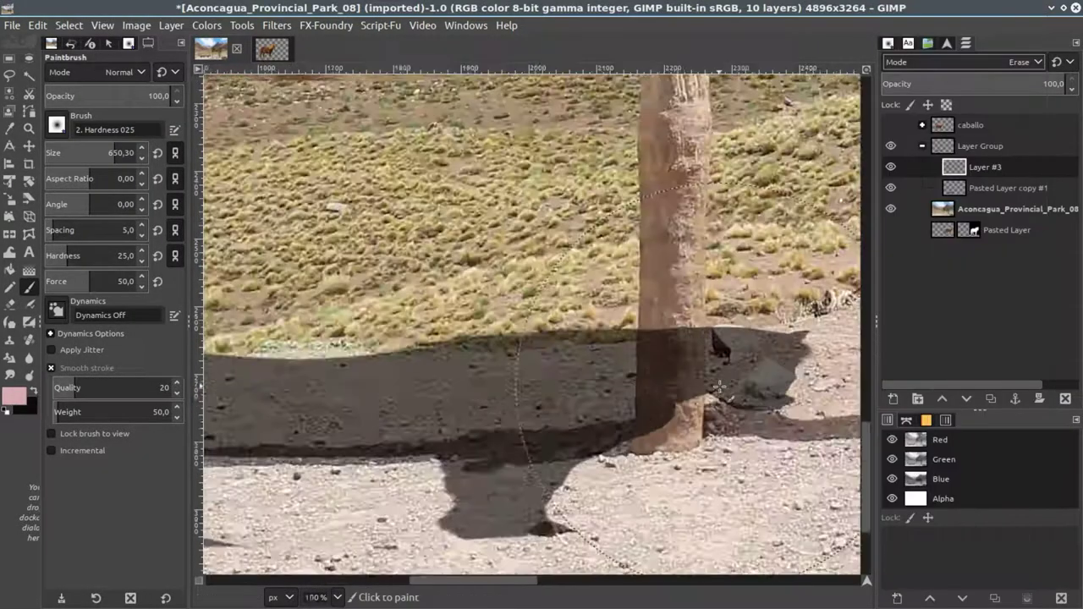
drag(127, 152, 56, 128)
click(56, 129)
click(78, 166)
mouse_move(620, 274)
mouse_down()
mouse_move(574, 467)
mouse_move(643, 321)
mouse_move(648, 431)
mouse_move(673, 305)
mouse_move(675, 419)
mouse_up()
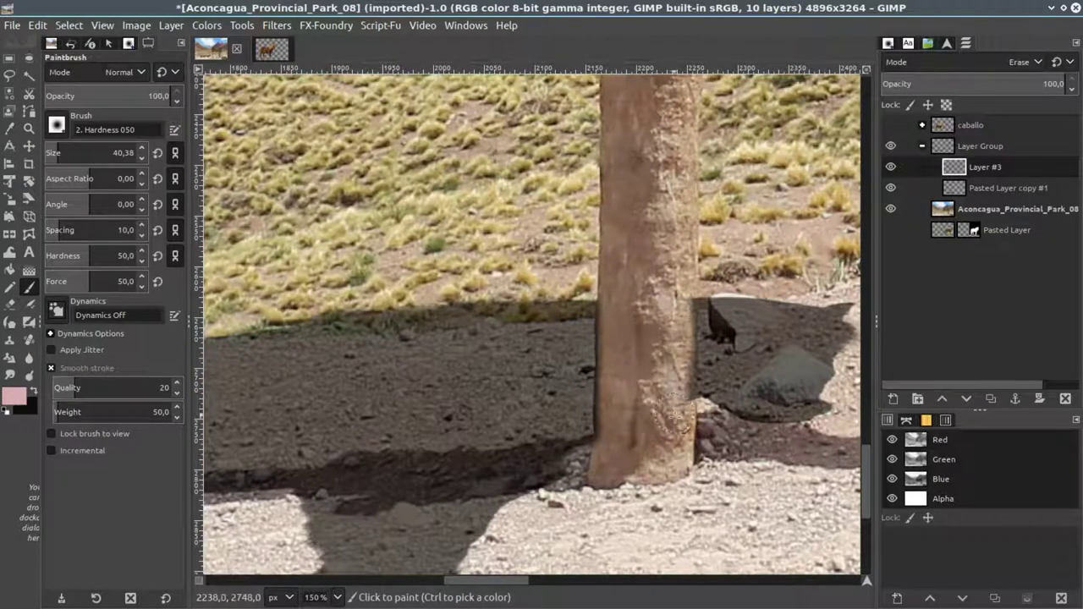
mouse_move(678, 293)
mouse_down()
mouse_move(683, 436)
mouse_move(678, 422)
mouse_move(445, 423)
mouse_move(575, 447)
mouse_up()
scroll(611, 393, left, 4)
mouse_move(629, 409)
mouse_down()
mouse_move(702, 391)
mouse_move(762, 397)
mouse_up()
scroll(762, 398, right, 5)
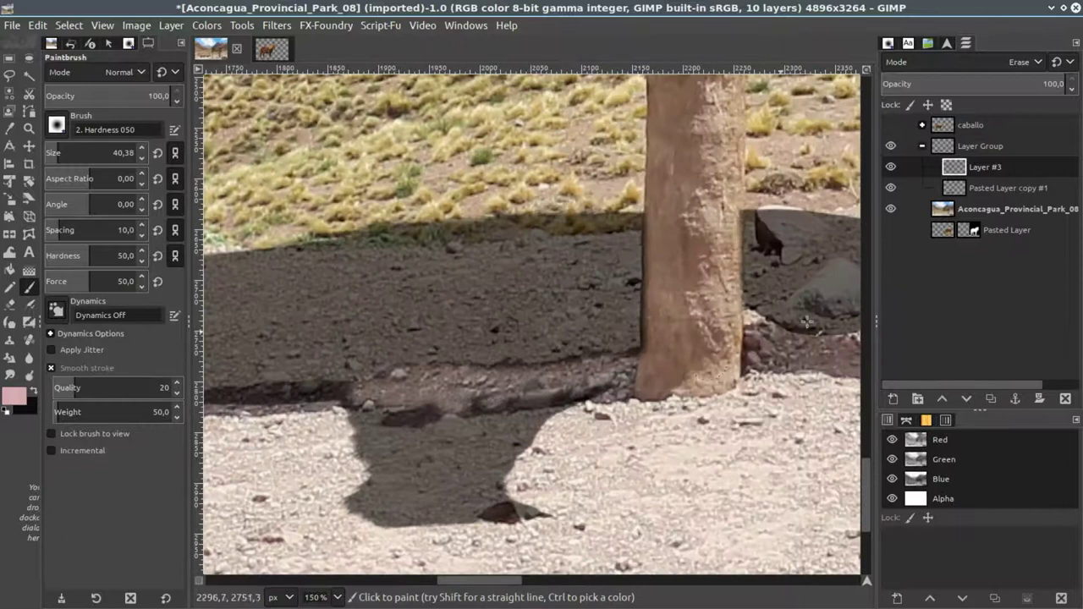
Adjust the shadow layer's opacity, trying 67.6 and then 89.3.
click(985, 188)
drag(1041, 84, 1005, 85)
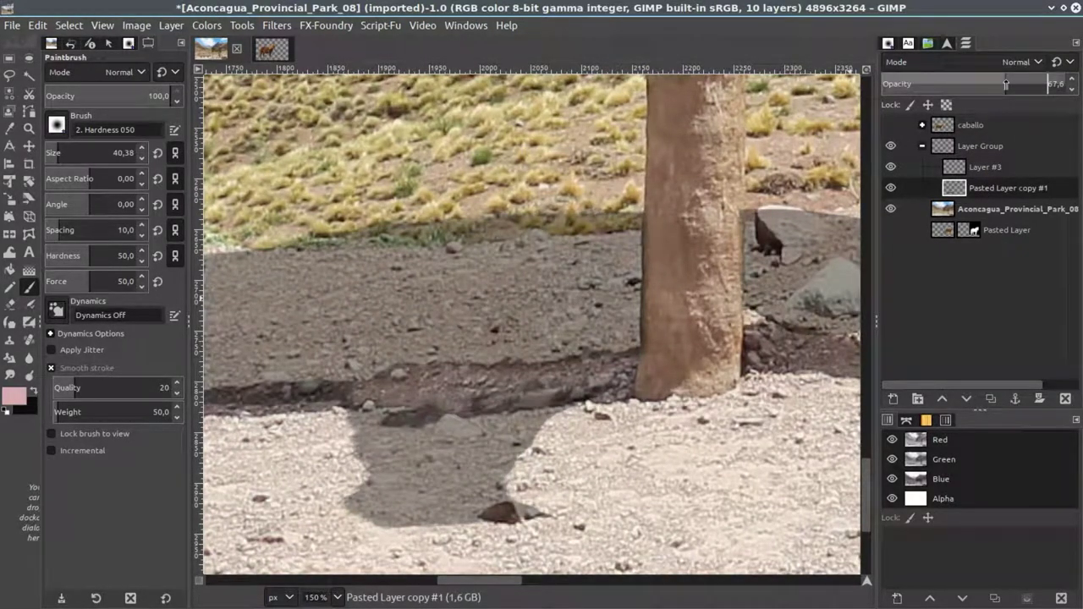
drag(1024, 84, 1041, 84)
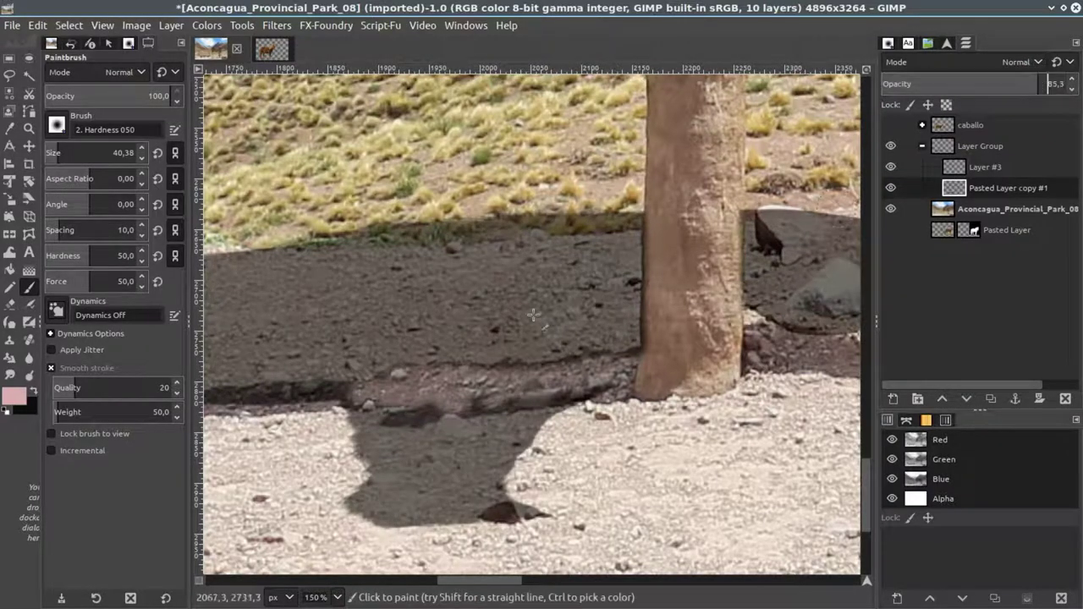
scroll(212, 414, up, 1)
scroll(212, 414, up, 1)
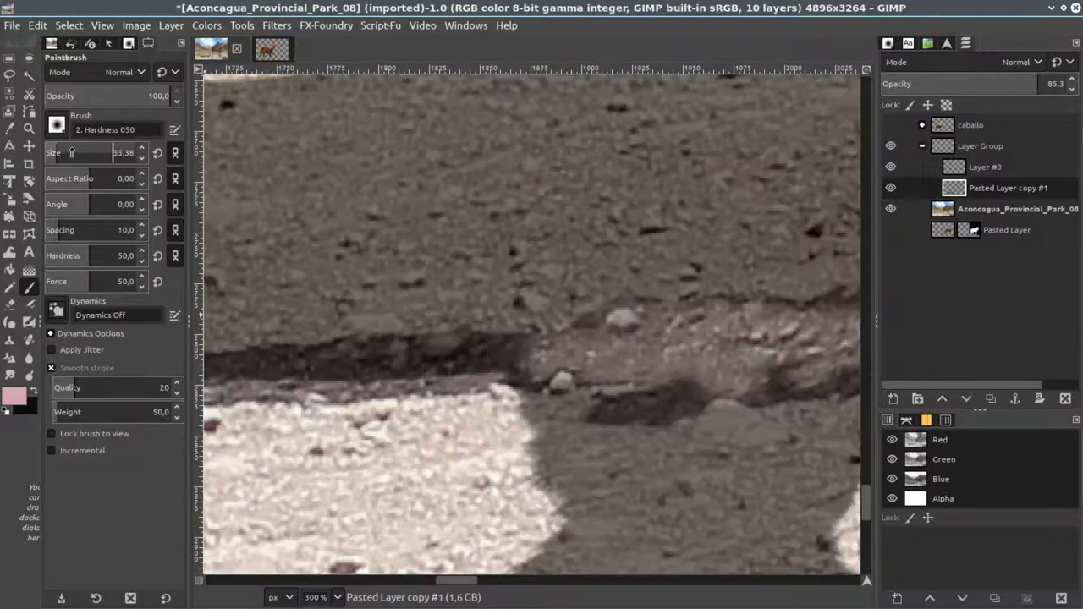
scroll(72, 153, down, 3)
Paint over the dark band in the shadow, settling opacity at 88.3.
mouse_move(309, 372)
mouse_down()
mouse_move(519, 358)
mouse_move(410, 356)
mouse_move(309, 364)
mouse_move(561, 362)
mouse_up()
scroll(529, 333, down, 5)
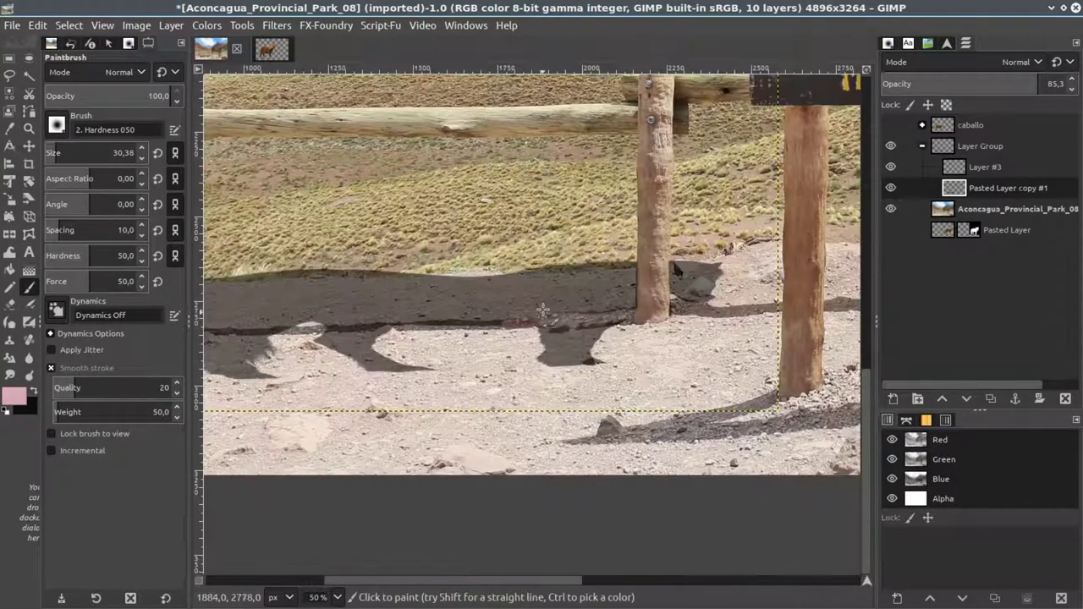
drag(973, 84, 982, 81)
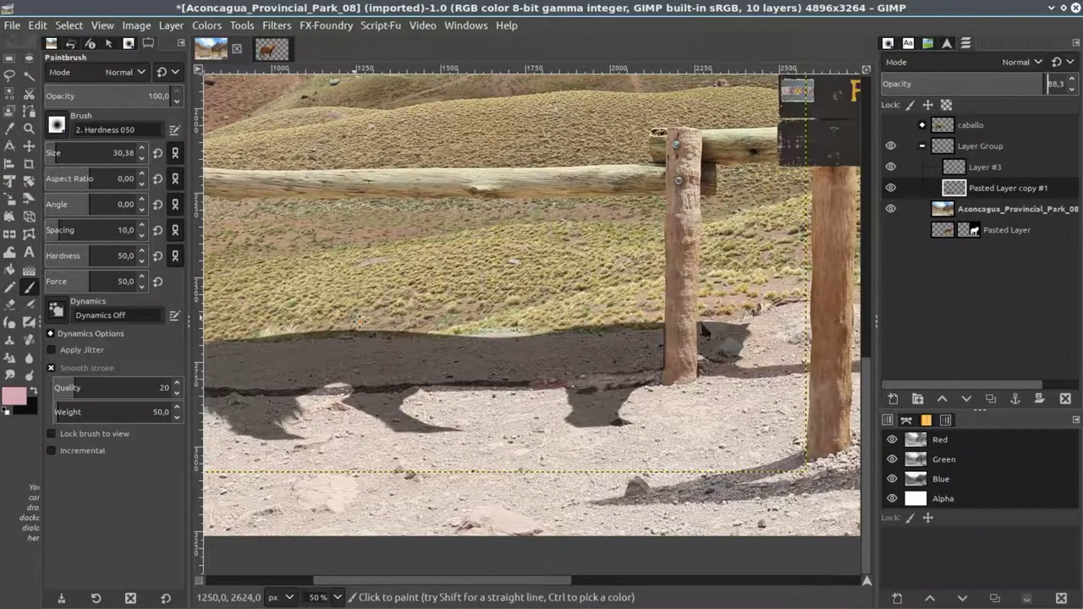
scroll(358, 321, up, 2)
scroll(474, 367, up, 2)
mouse_move(497, 366)
mouse_down()
mouse_move(587, 362)
mouse_move(945, 167)
mouse_up()
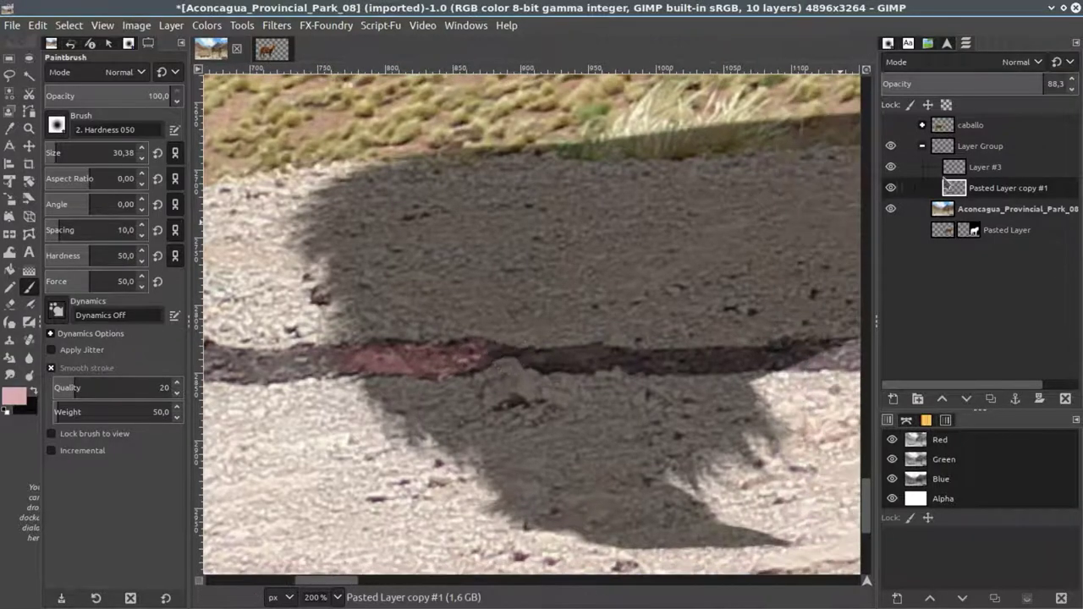
click(206, 26)
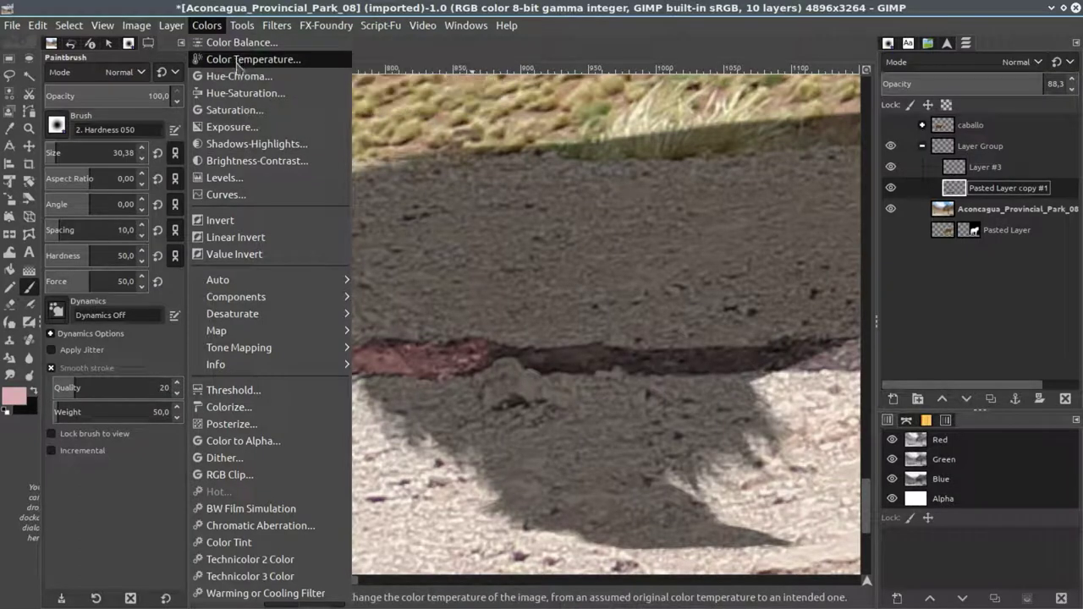
Apply Hue-Saturation to the shadow layer: Hue -23.3, Lightness 30.2, Saturation 58.6.
click(246, 93)
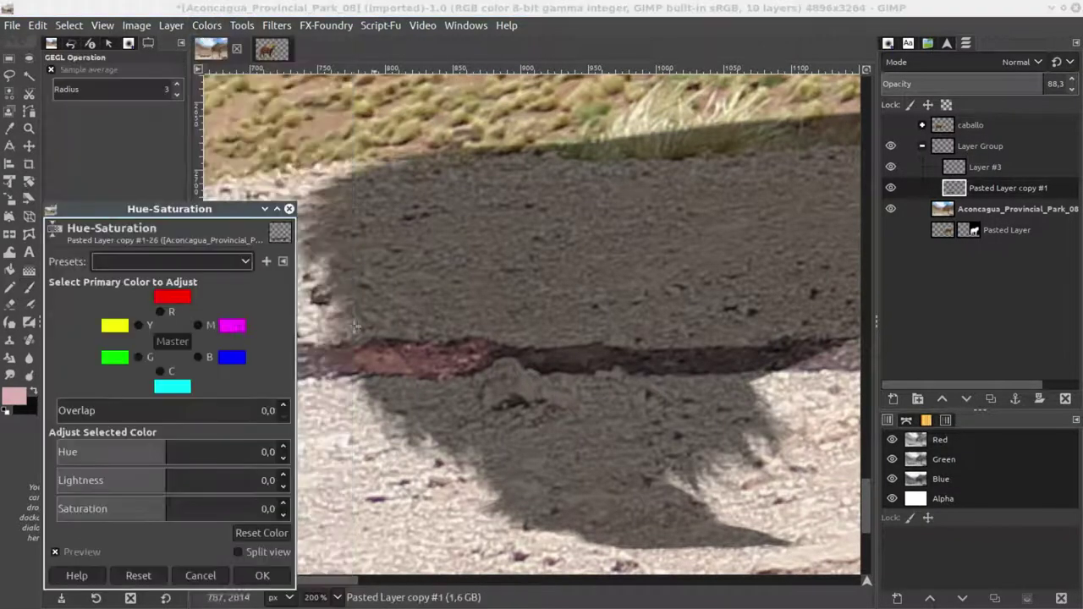
drag(127, 452, 152, 452)
drag(199, 509, 230, 506)
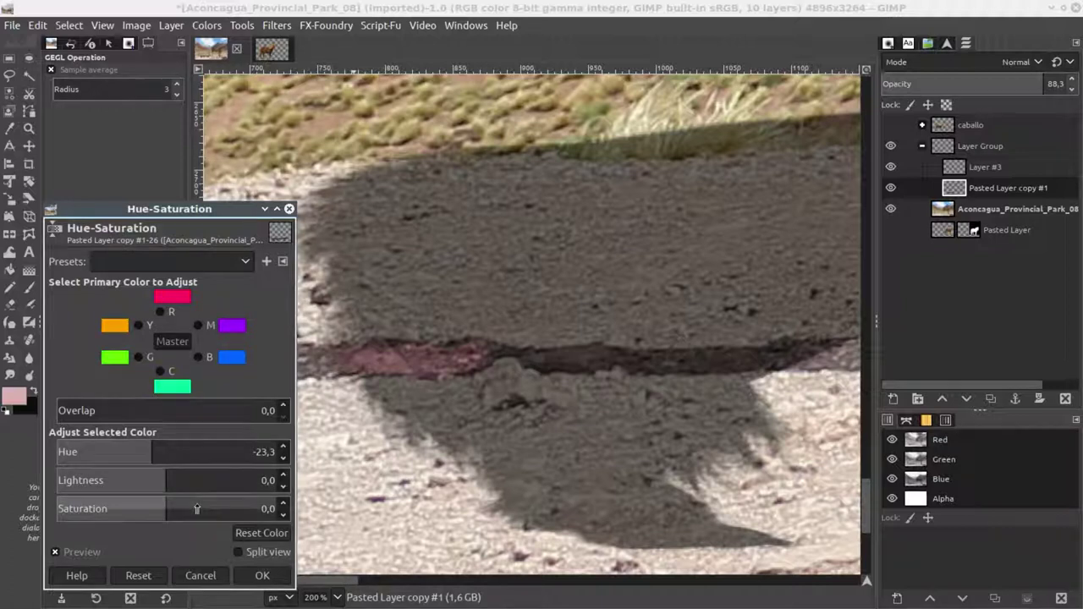
drag(174, 480, 199, 481)
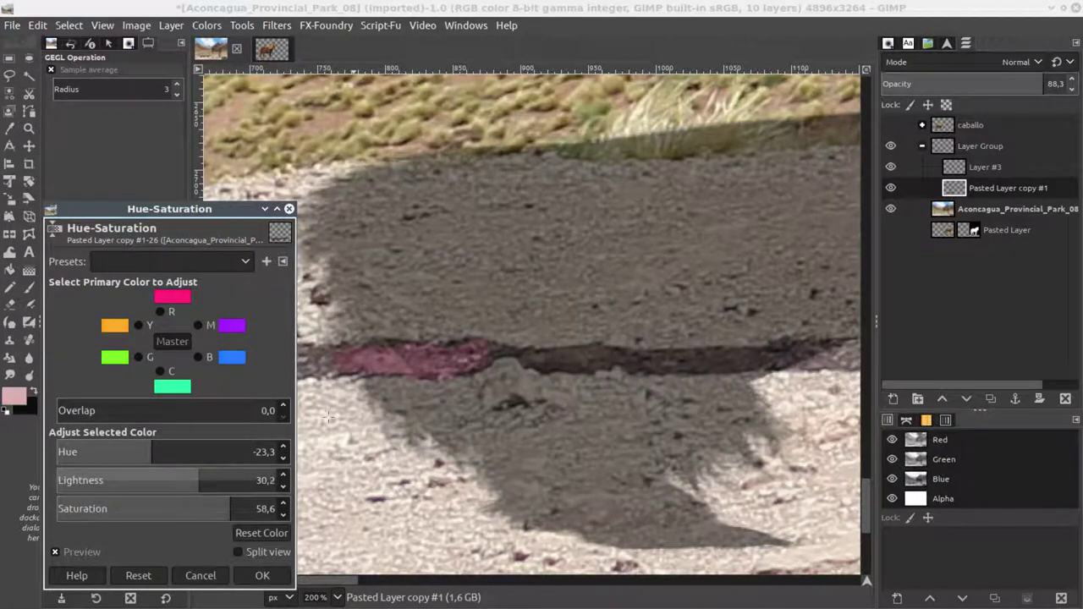
scroll(420, 278, left, 3)
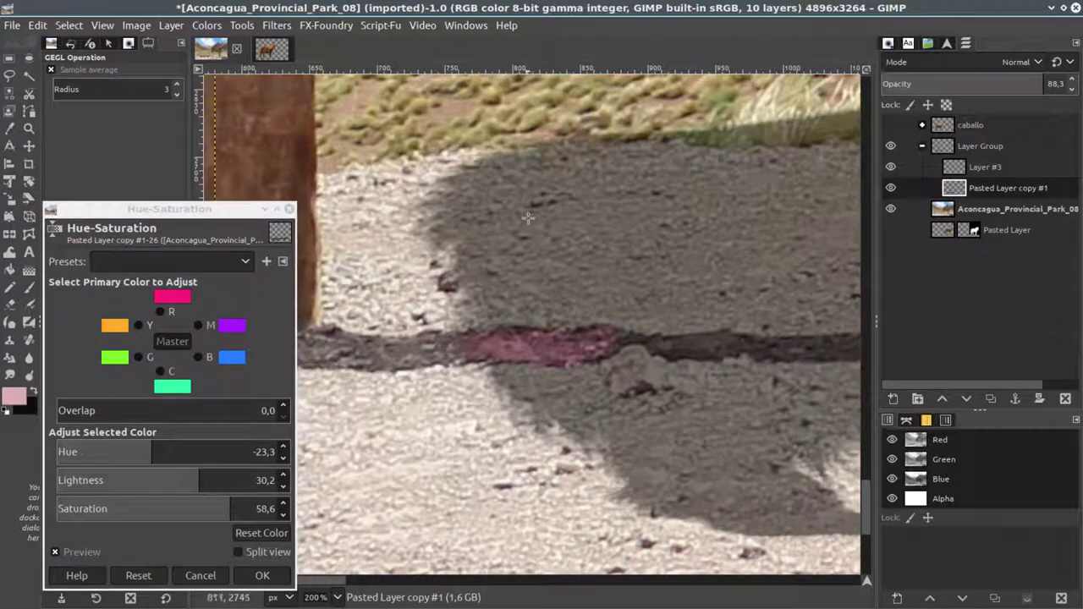
click(263, 576)
Try erasing part of the pink streak with the Eraser.
click(10, 305)
ctrl+scroll(533, 347, up, 2)
drag(534, 349, 444, 358)
Undo the eraser stroke and paint away the pink streak's left part on Layer #3.
key(ctrl+z)
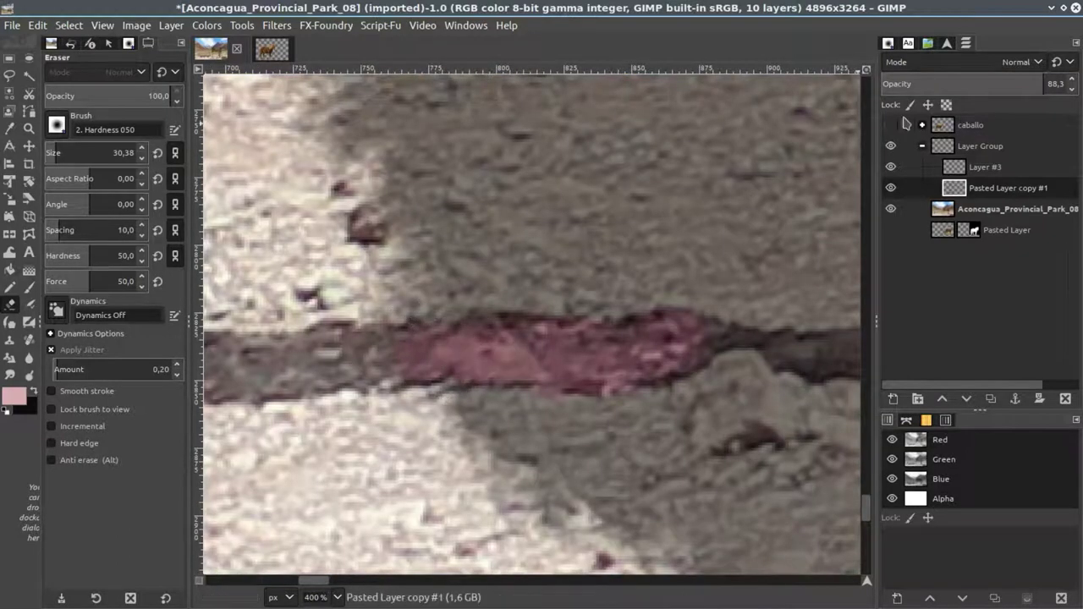
click(952, 173)
click(30, 288)
drag(529, 349, 389, 355)
drag(508, 321, 433, 352)
mouse_move(521, 356)
mouse_down()
mouse_move(590, 363)
mouse_move(711, 347)
mouse_move(593, 326)
mouse_move(510, 346)
mouse_up()
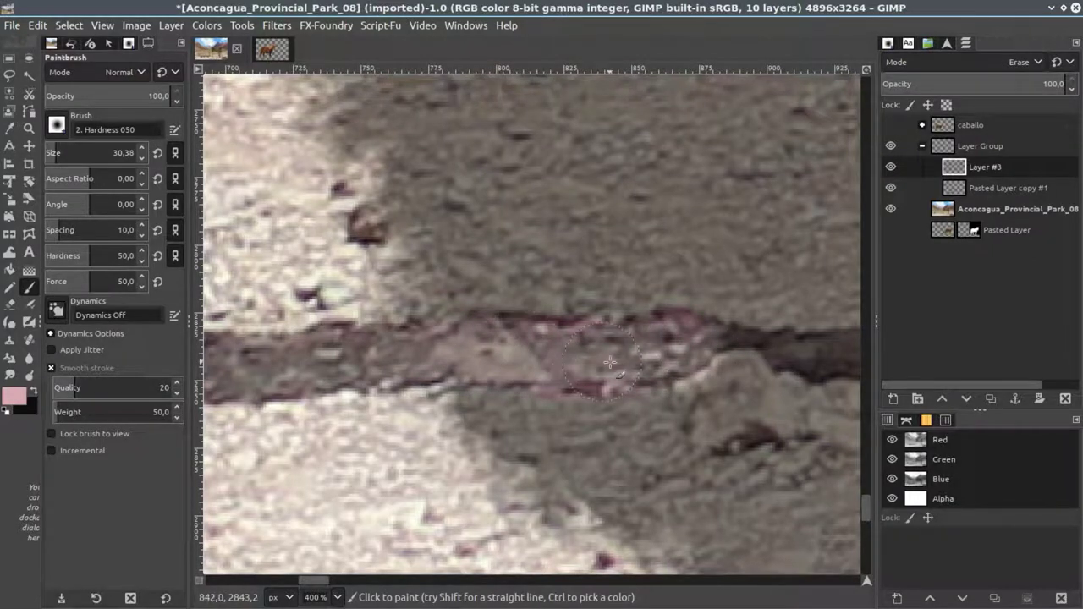
Shrink the brush to 11.38 and clear the rest of the streak along the shadow edge.
mouse_move(764, 343)
mouse_down()
mouse_move(433, 322)
mouse_move(472, 358)
mouse_move(608, 339)
mouse_move(529, 361)
mouse_move(655, 347)
mouse_up()
key(bracketleft)
key(bracketleft)
key(bracketleft)
key(bracketleft)
key(bracketleft)
key(bracketleft)
key(bracketleft)
key(bracketleft)
key(bracketleft)
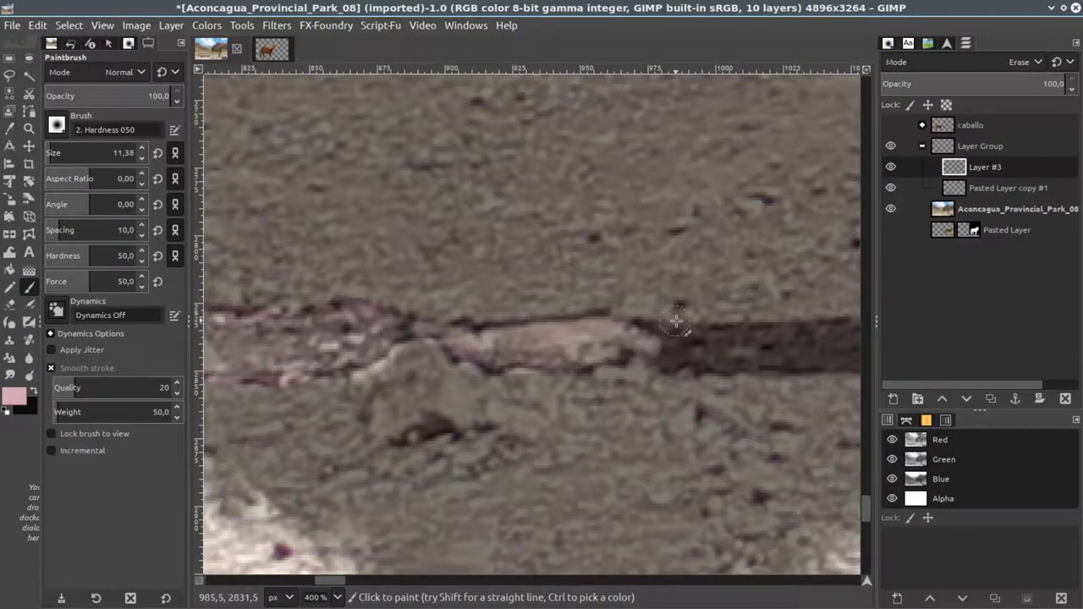
scroll(676, 320, down, 3)
scroll(626, 398, up, 3)
mouse_move(554, 396)
mouse_down()
mouse_move(624, 409)
mouse_move(804, 398)
mouse_up()
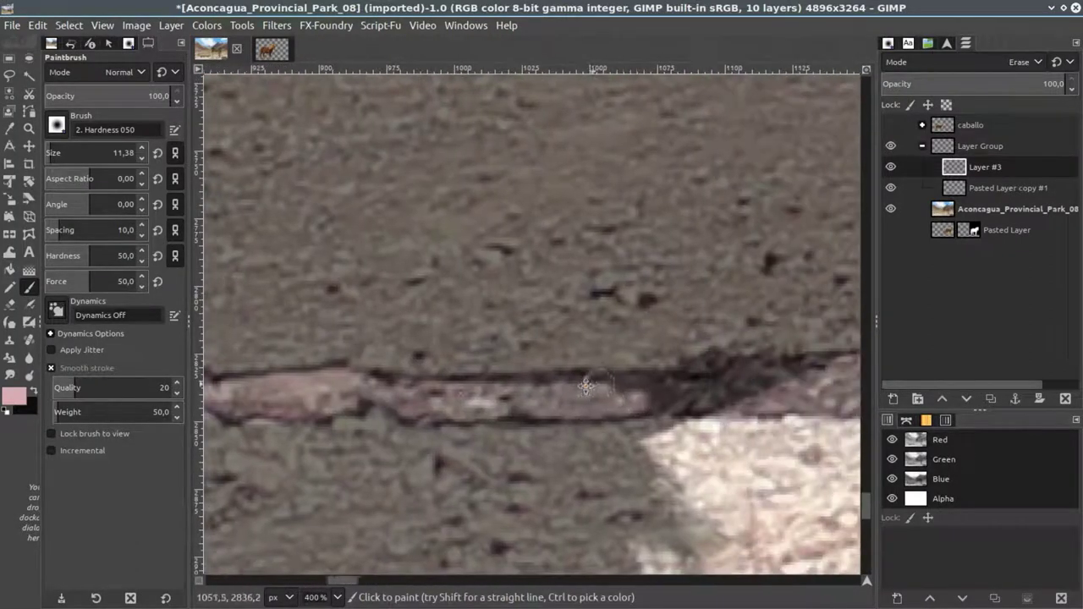
drag(586, 386, 745, 388)
scroll(514, 300, down, 5)
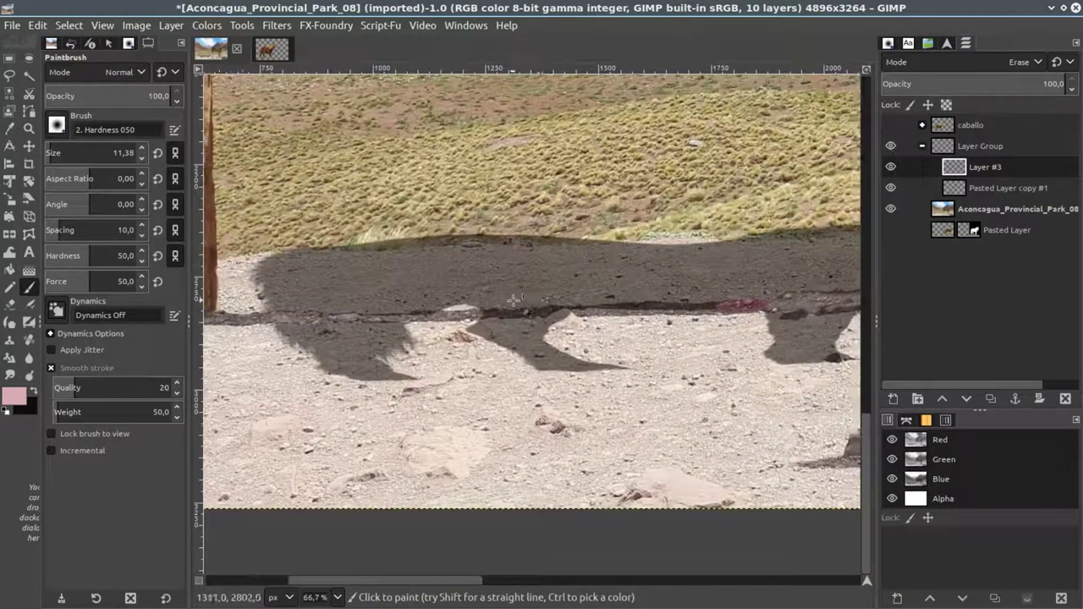
scroll(514, 300, down, 2)
Show the caballo horse over the scene again.
click(890, 125)
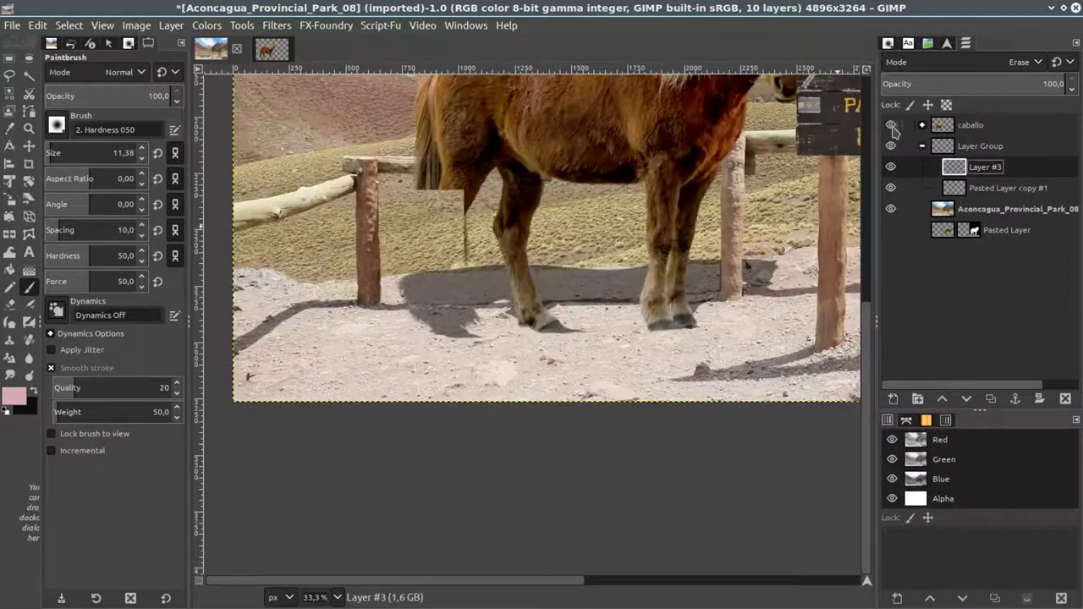
scroll(678, 249, up, 1)
scroll(667, 271, up, 3)
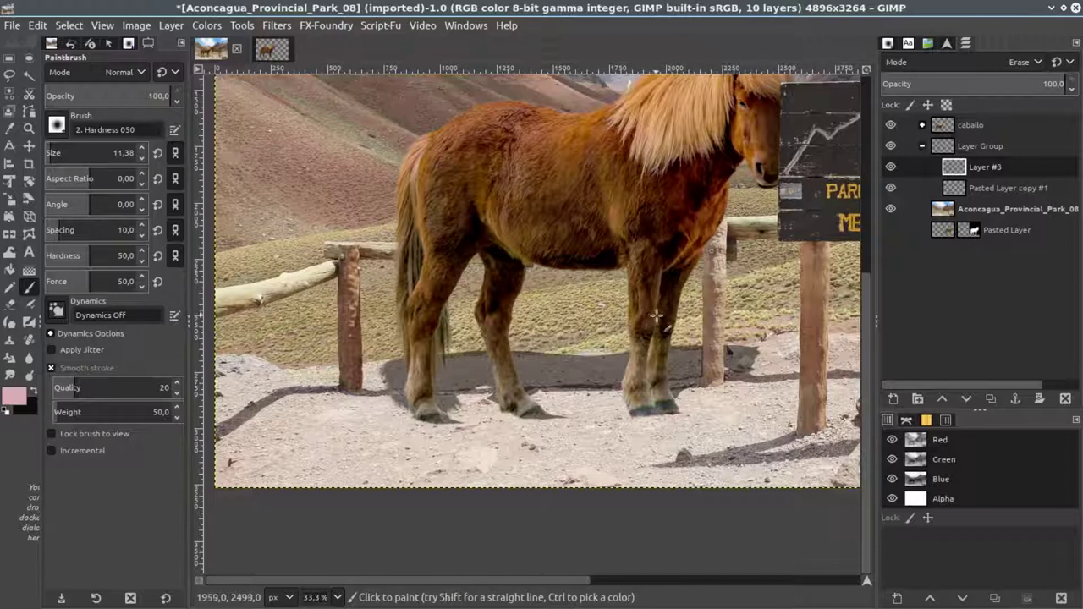
scroll(656, 316, up, 1)
scroll(592, 301, down, 1)
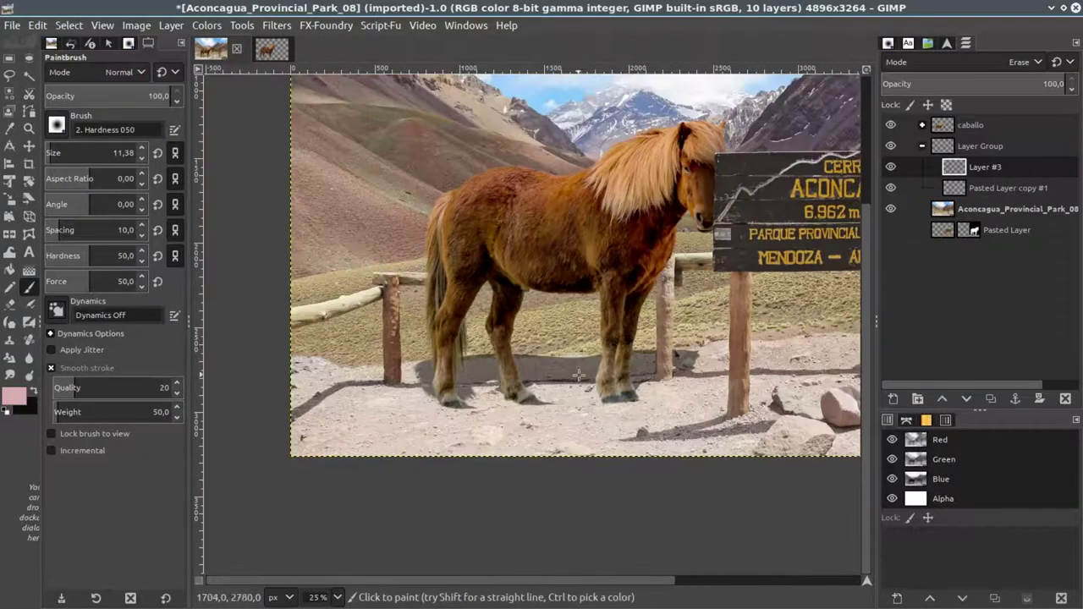
scroll(578, 375, up, 4)
scroll(438, 307, up, 2)
Erase the pink patch by the hooves and lighten the dark shadow strip at 67.7 opacity.
drag(157, 96, 130, 96)
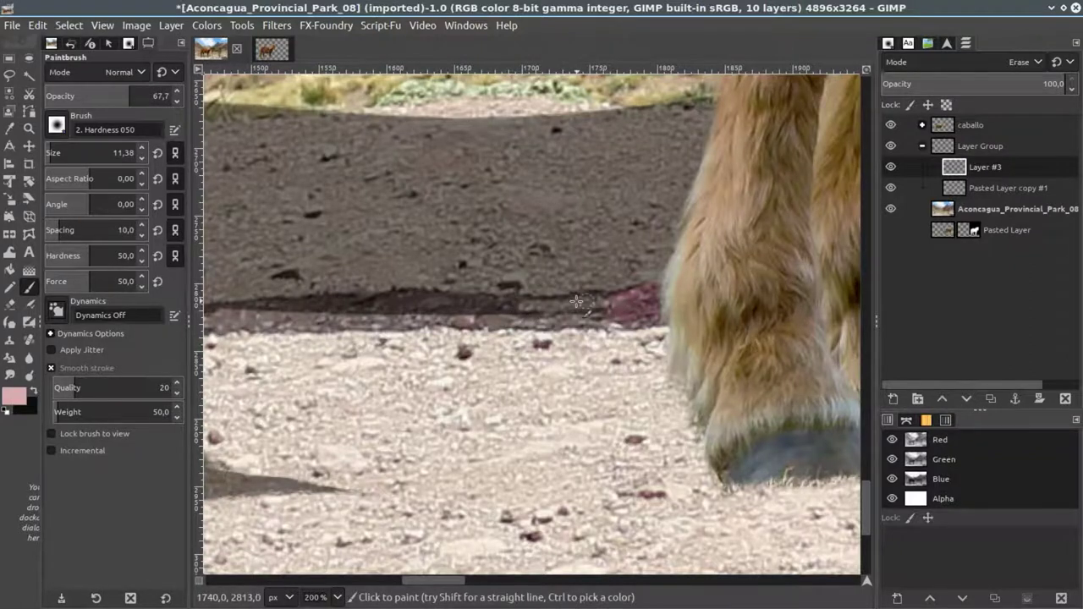
ctrl+scroll(593, 301, up, 2)
mouse_move(661, 305)
mouse_down()
mouse_move(703, 288)
mouse_move(711, 326)
mouse_up()
mouse_move(392, 326)
mouse_down()
mouse_move(279, 330)
mouse_move(478, 330)
mouse_up()
drag(326, 330, 267, 331)
scroll(339, 330, left, 3)
scroll(432, 349, left, 2)
mouse_move(431, 350)
mouse_down()
mouse_move(372, 347)
mouse_move(517, 354)
mouse_move(385, 359)
mouse_move(393, 364)
mouse_up()
Collapse the shadow Layer Group in the Layers panel.
scroll(606, 333, down, 3)
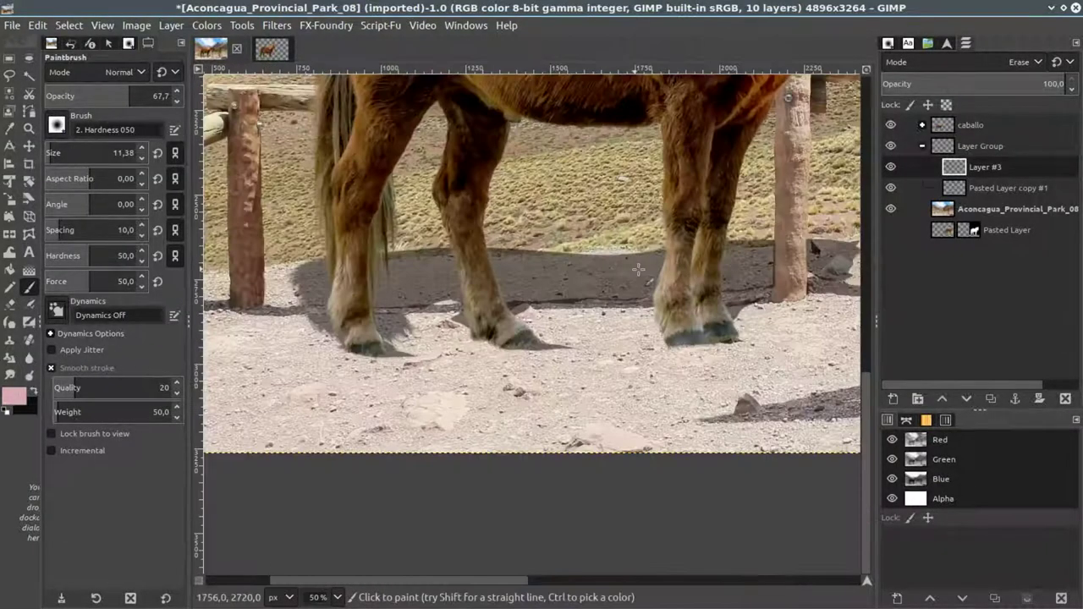
scroll(606, 334, down, 3)
scroll(606, 333, down, 3)
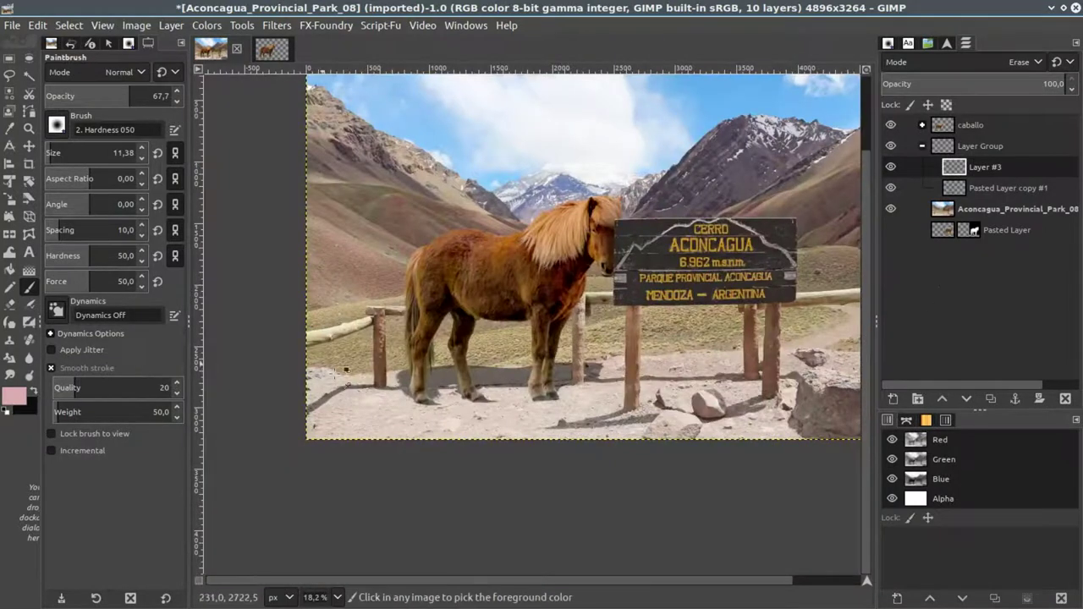
scroll(563, 398, up, 5)
scroll(563, 398, up, 1)
scroll(563, 398, up, 2)
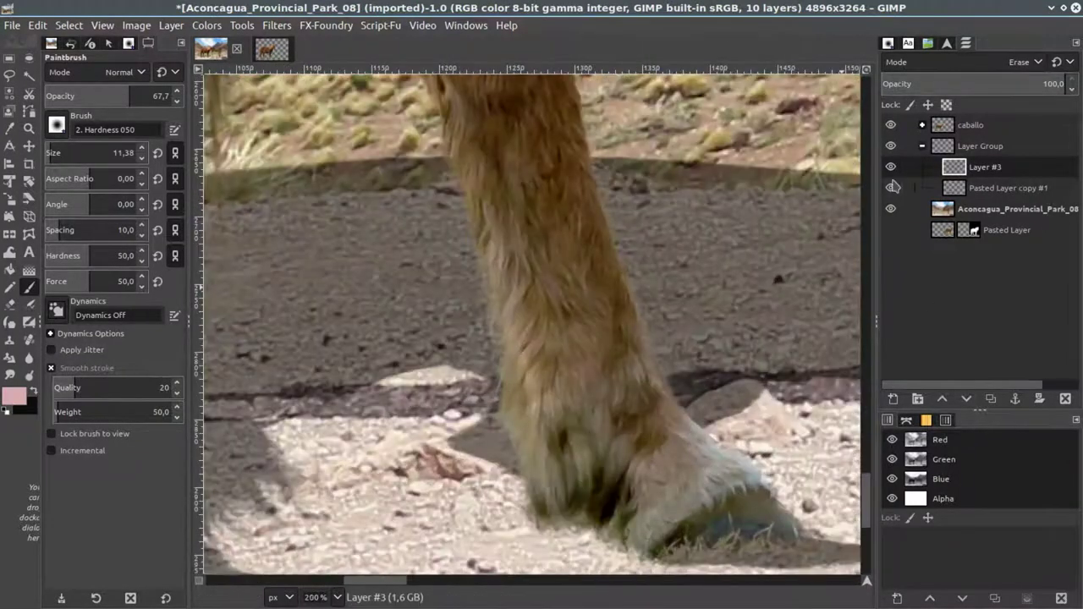
scroll(563, 398, down, 3)
scroll(555, 339, down, 3)
scroll(549, 270, down, 1)
scroll(548, 271, up, 1)
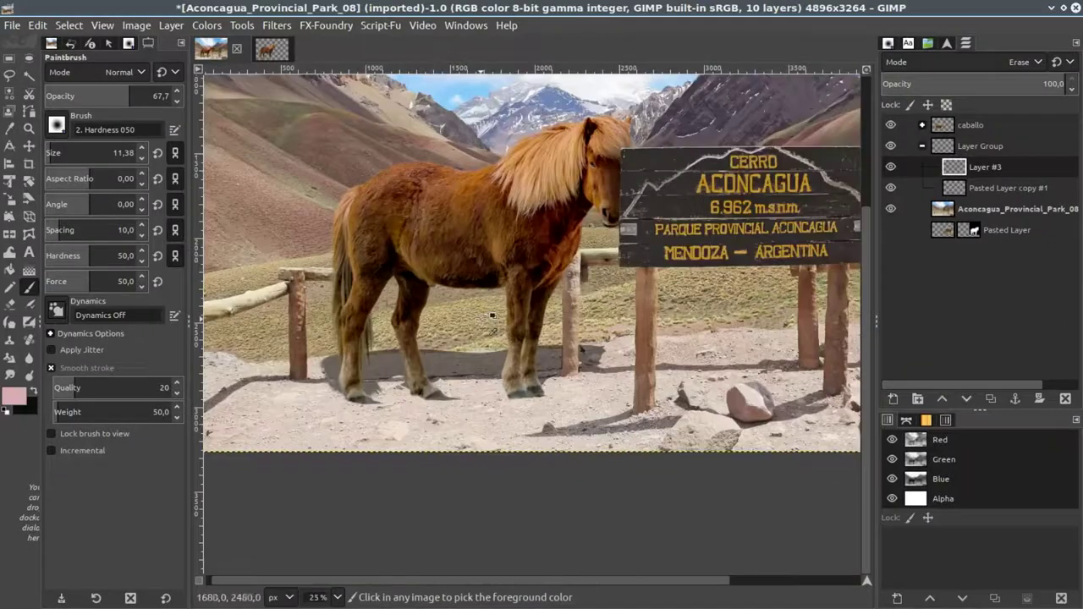
scroll(558, 254, up, 1)
scroll(563, 237, down, 2)
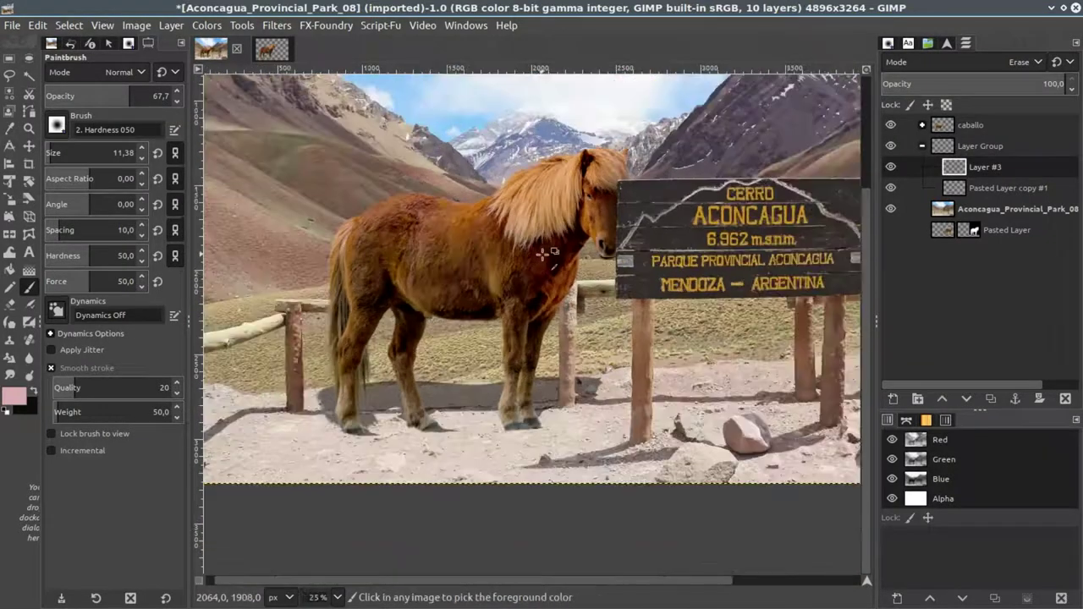
scroll(544, 251, down, 1)
scroll(508, 271, up, 1)
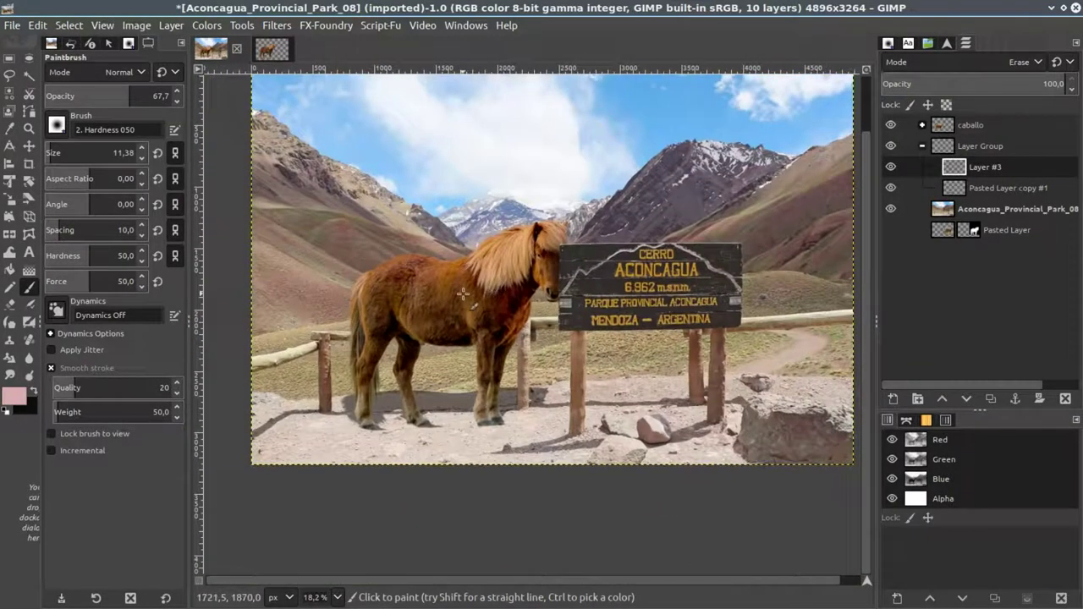
click(920, 148)
scroll(585, 254, up, 2)
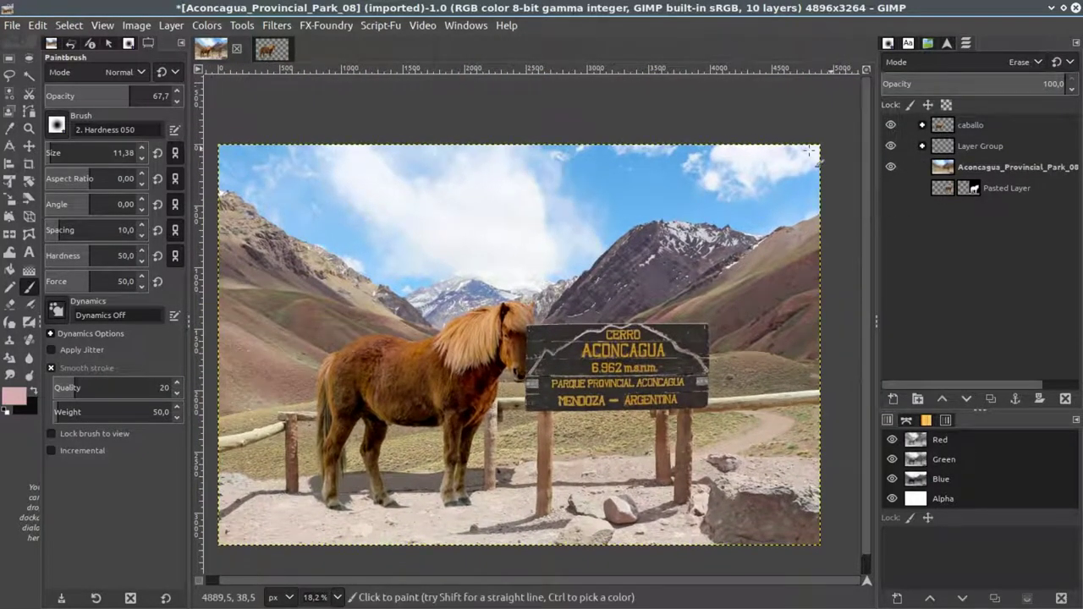
Expand the caballo group and apply Brightness-Contrast with contrast -23 to Pasted Layer copy.
click(923, 125)
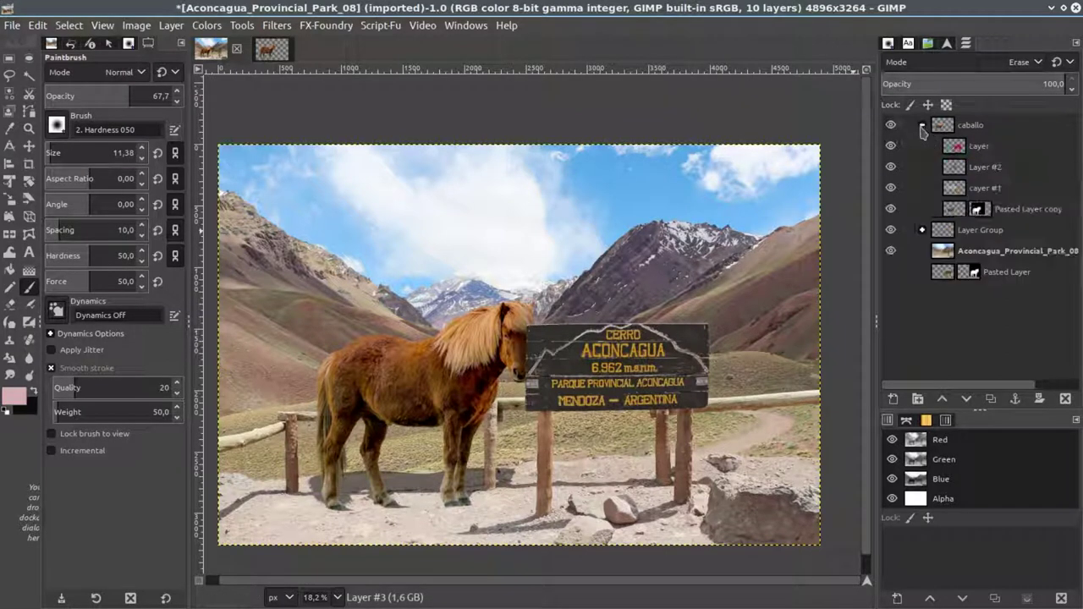
click(946, 206)
click(206, 26)
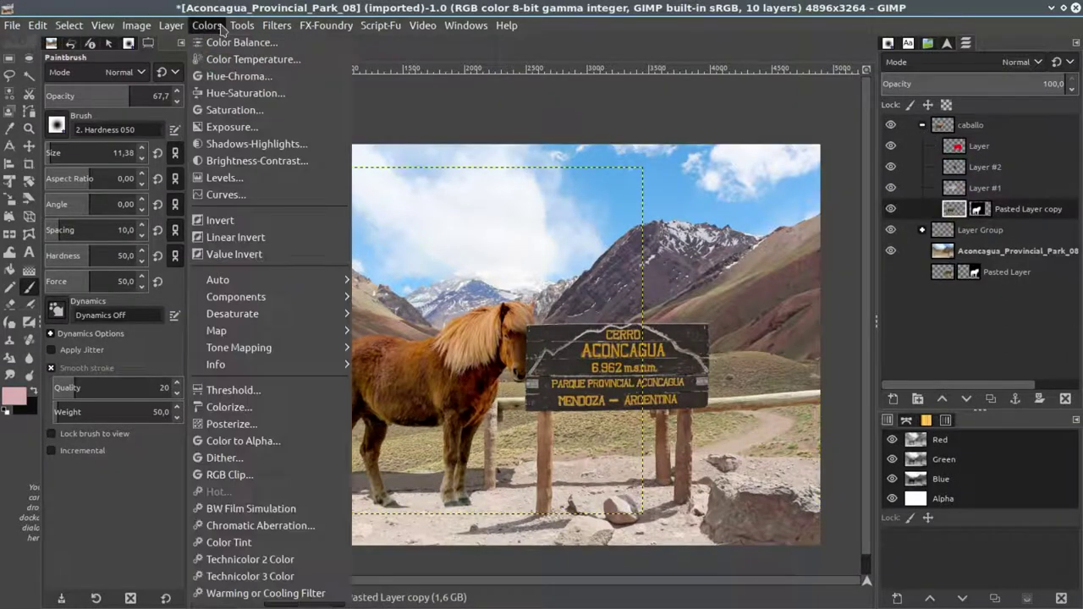
click(257, 161)
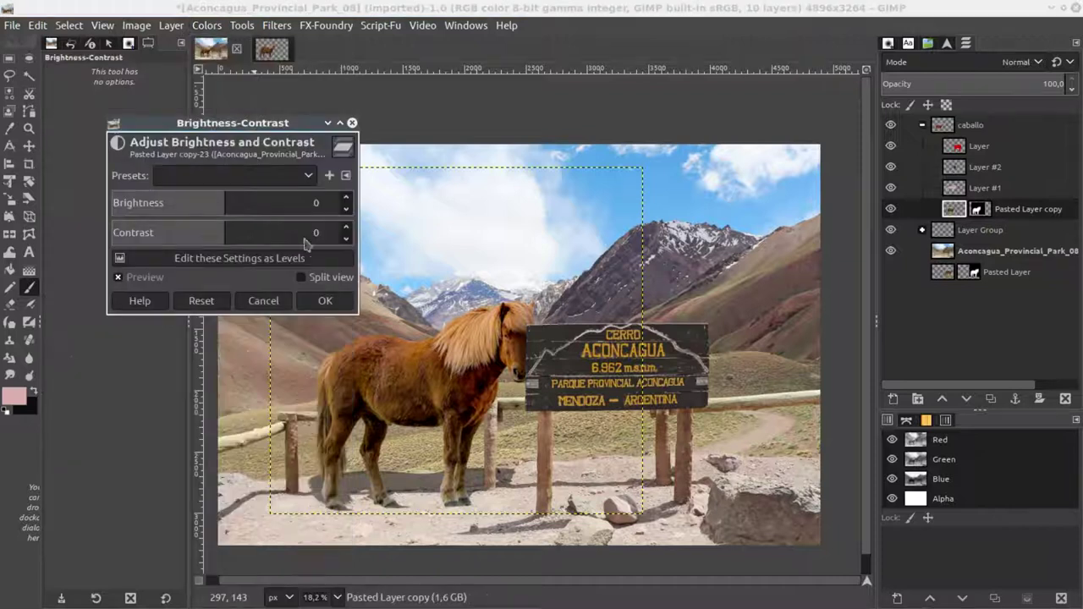
drag(268, 239, 227, 235)
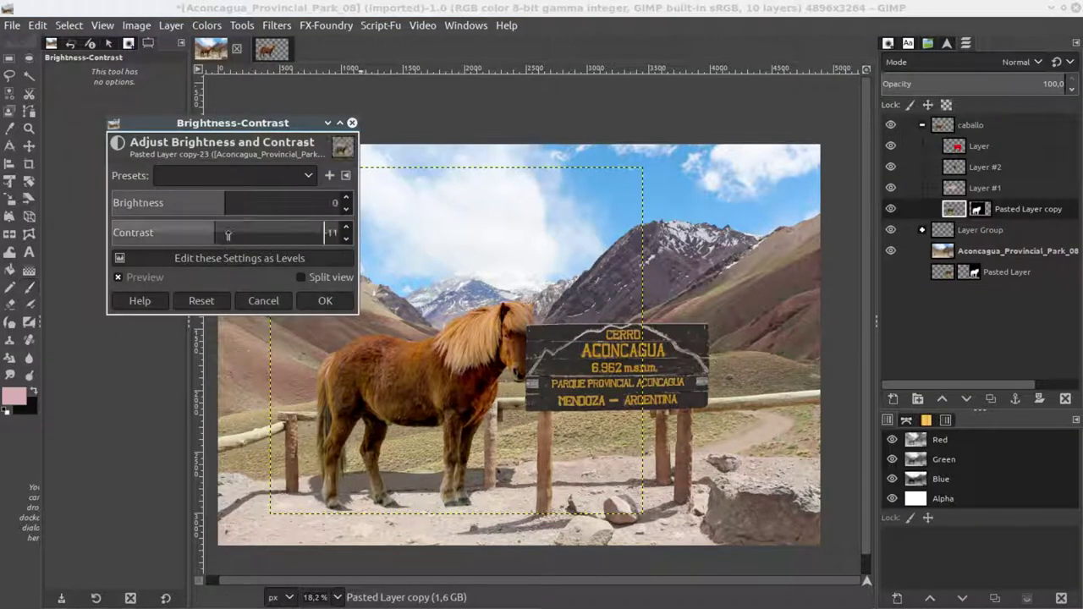
scroll(227, 235, down, 4)
scroll(227, 236, down, 10)
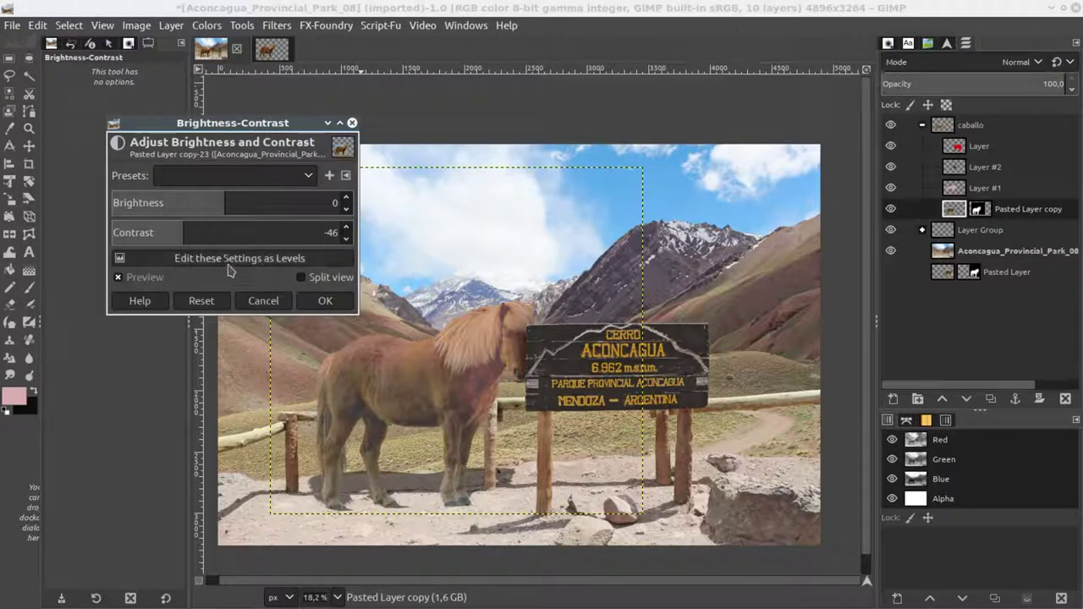
click(206, 230)
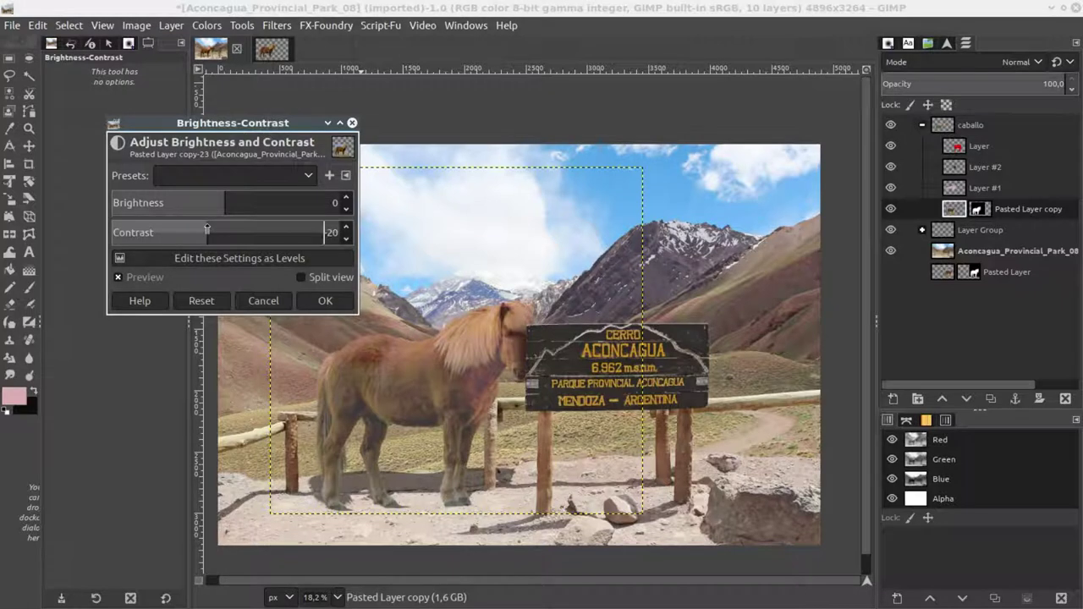
click(204, 231)
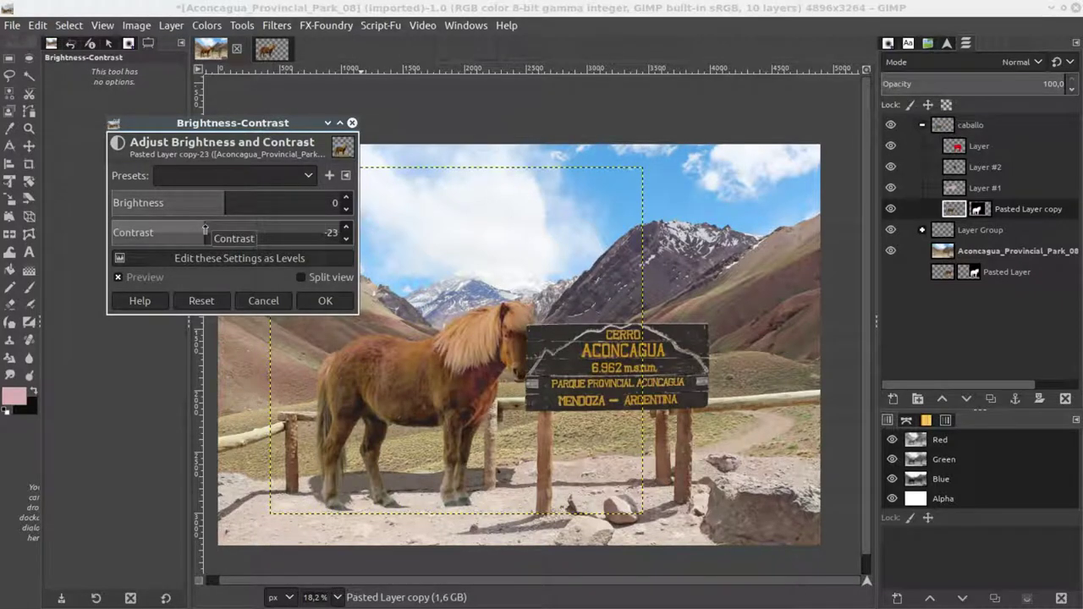
click(321, 298)
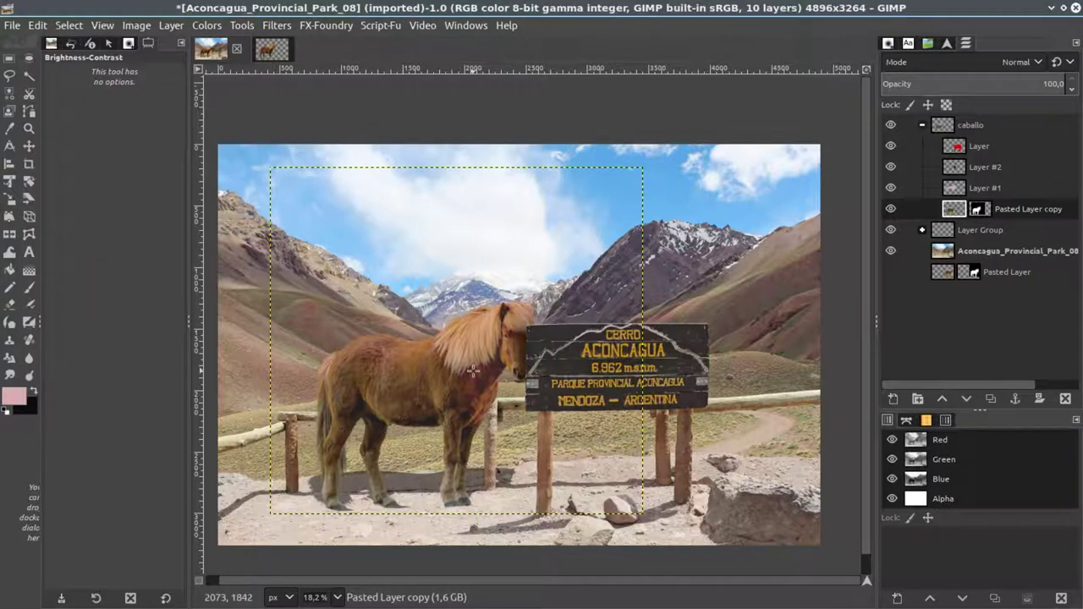
scroll(476, 305, down, 2)
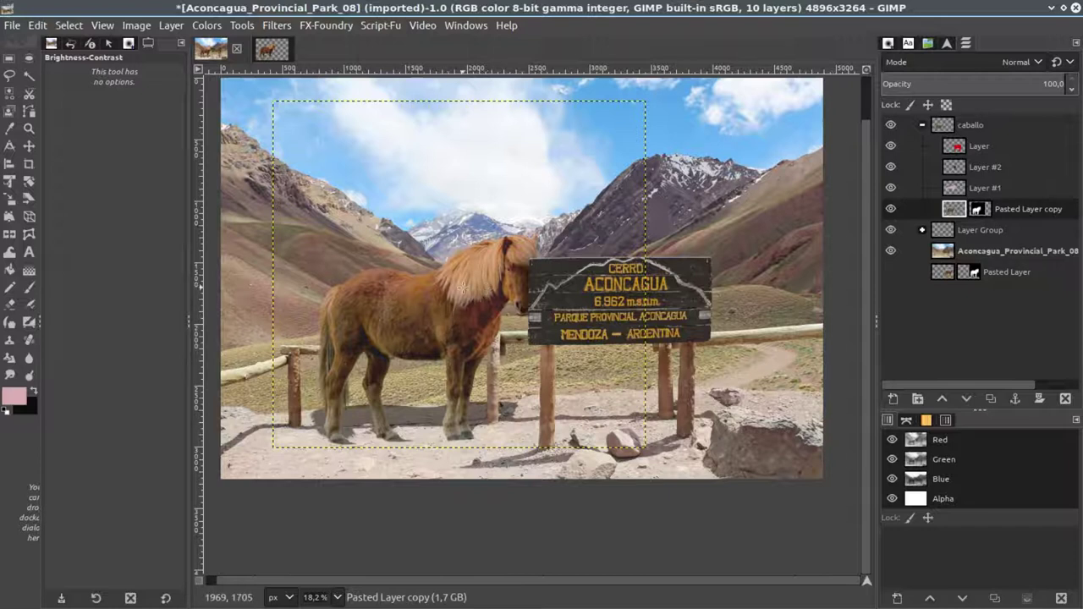
drag(462, 285, 464, 345)
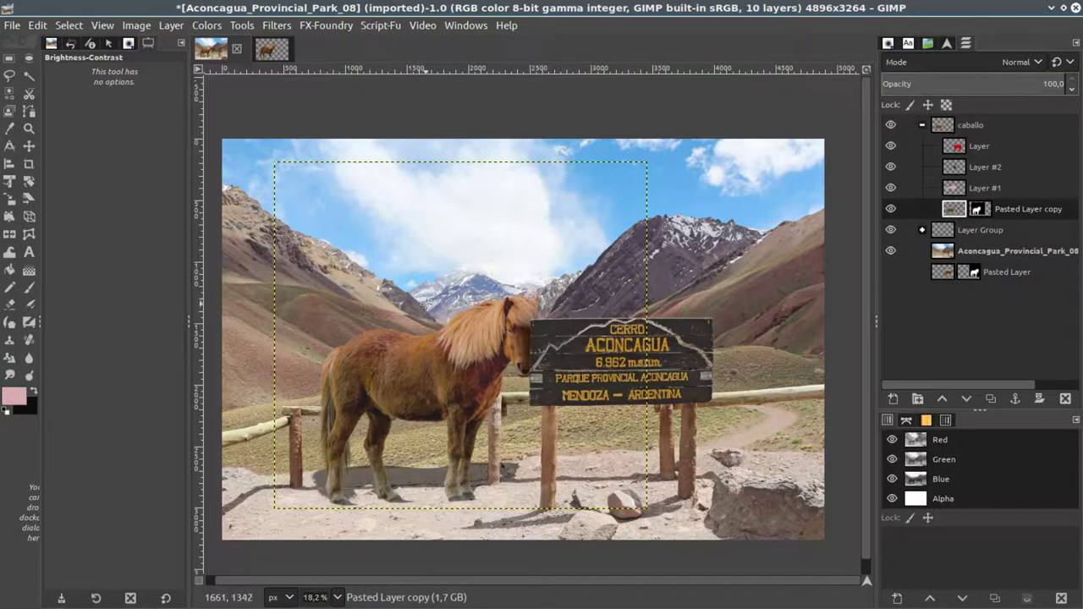
key(space)
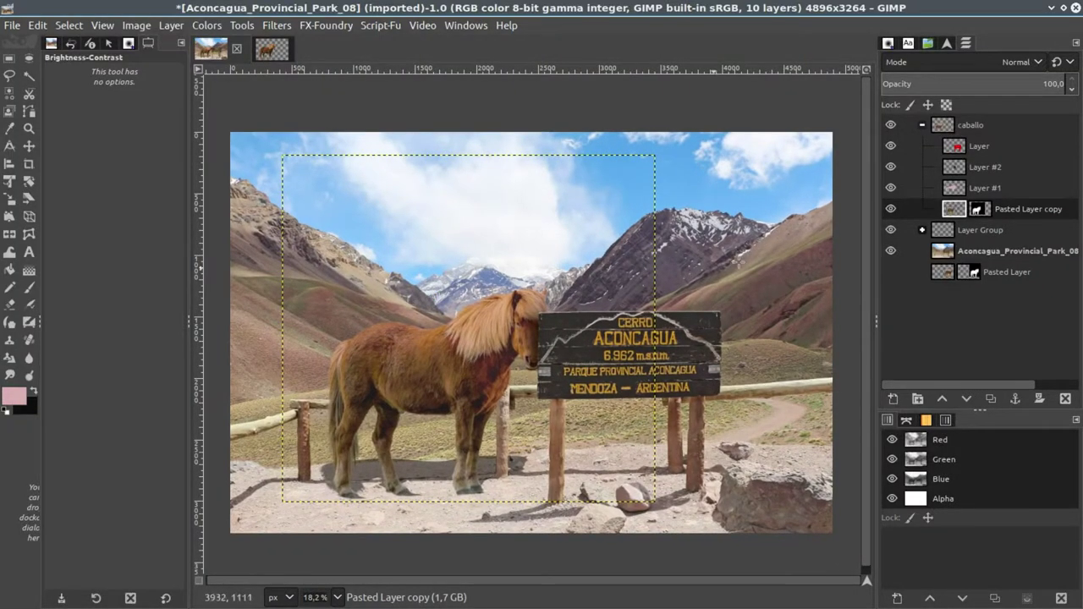